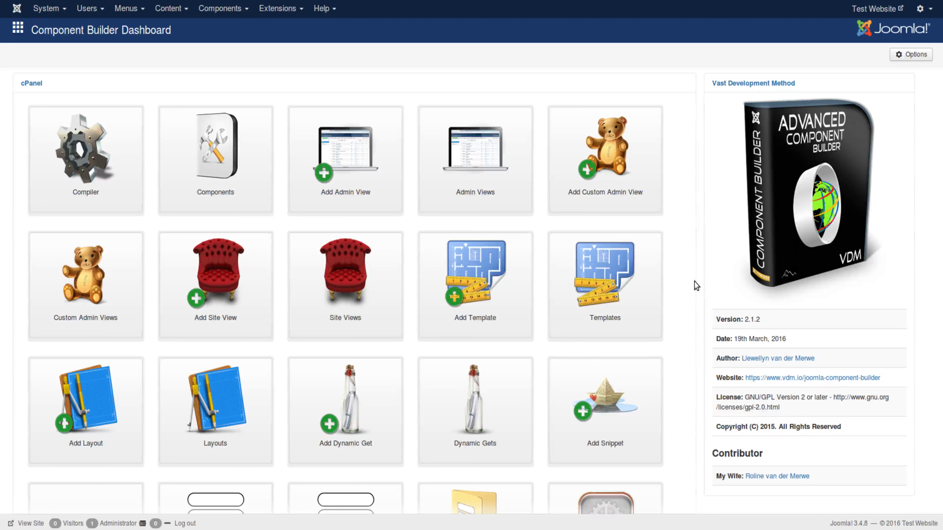
scroll(694, 281, down, 1)
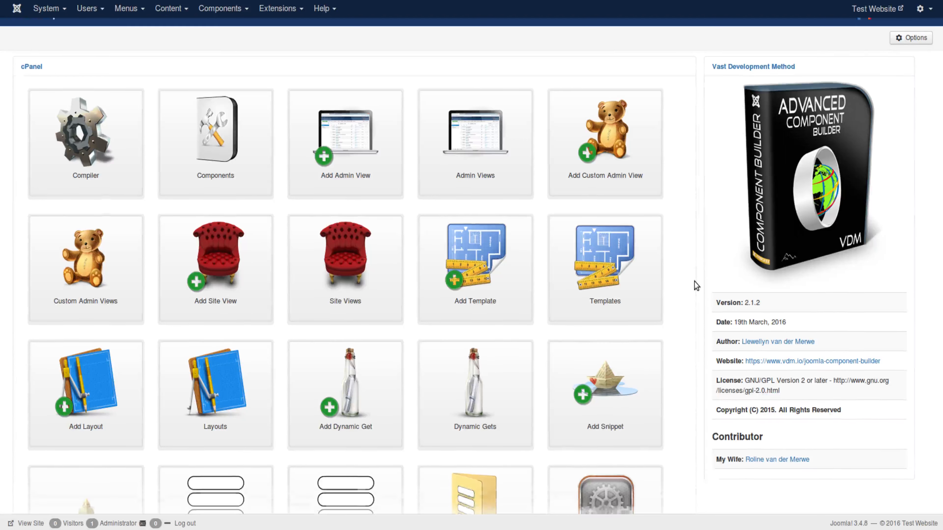
scroll(694, 281, up, 1)
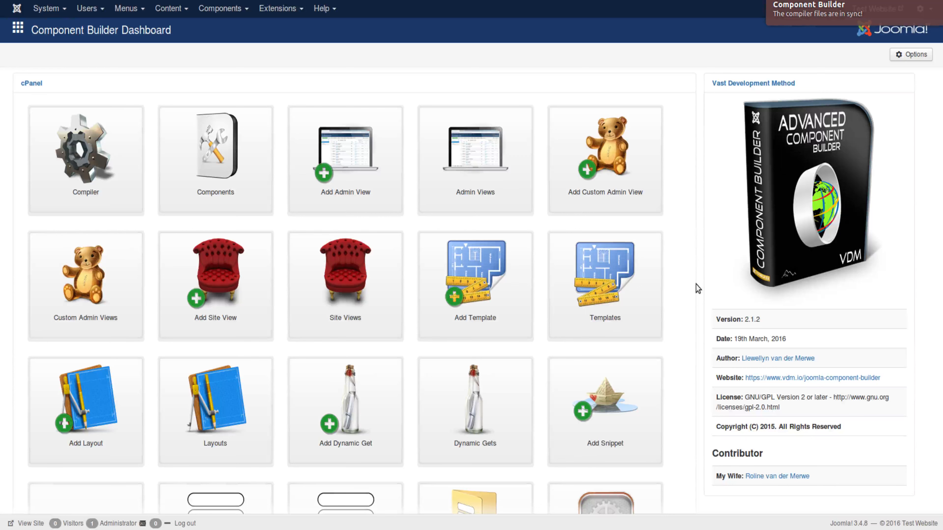
scroll(695, 284, down, 3)
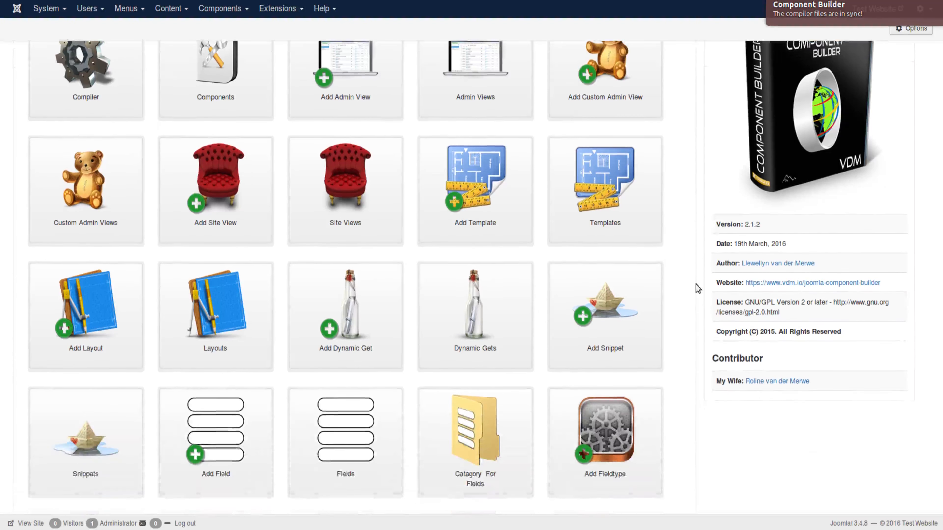
scroll(358, 435, down, 3)
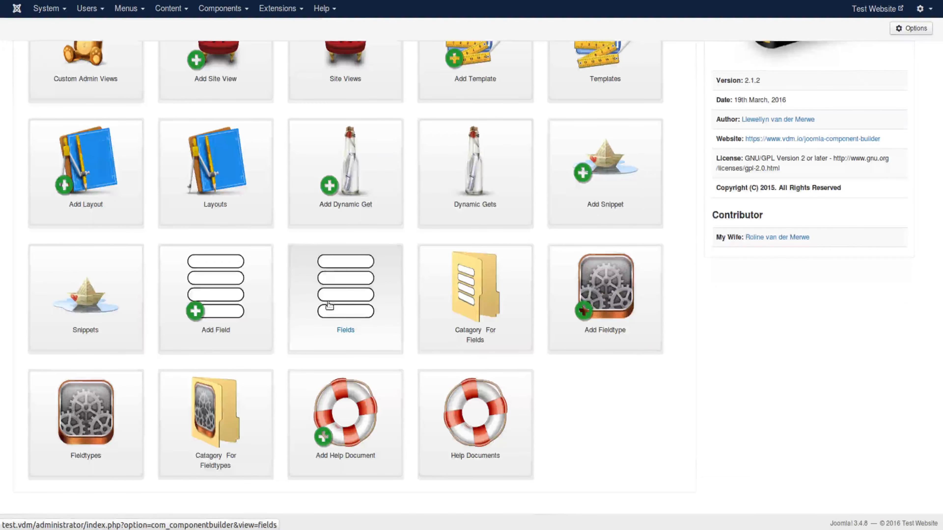
scroll(329, 305, up, 5)
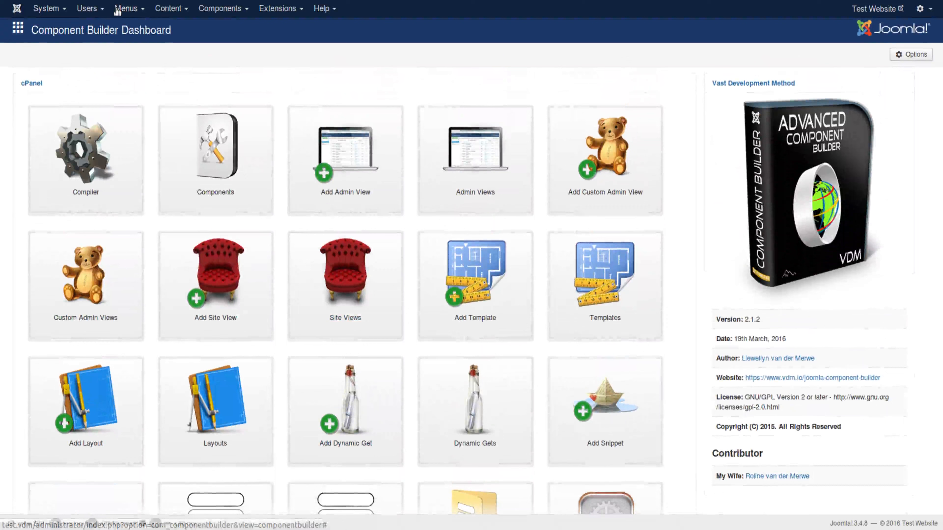
Open the new article form in a separate tab and examine the view=article parameter in its address.
click(167, 9)
mouse_move(173, 31)
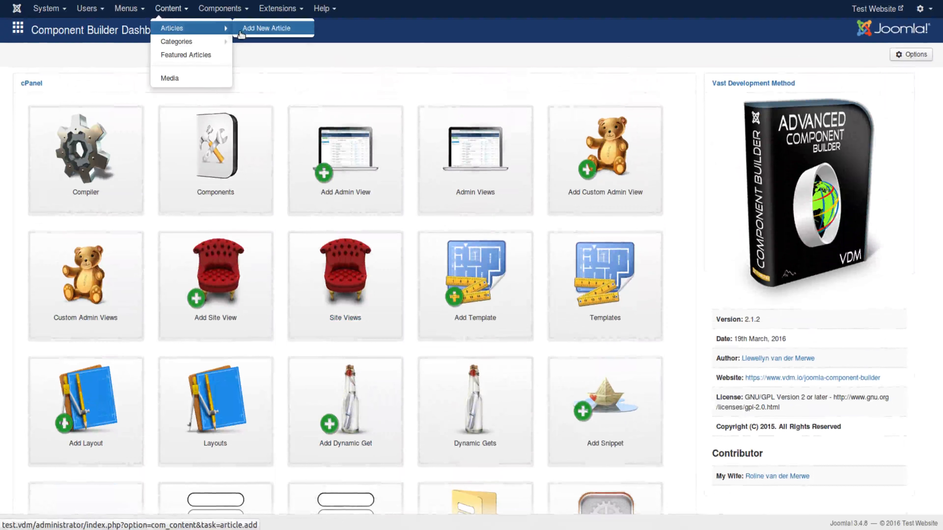
right_click(273, 33)
click(282, 44)
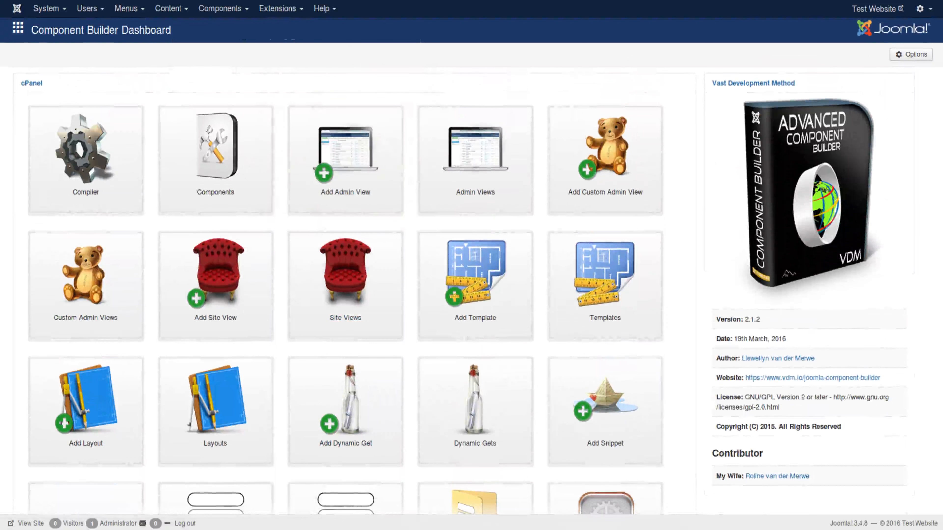
click(334, 0)
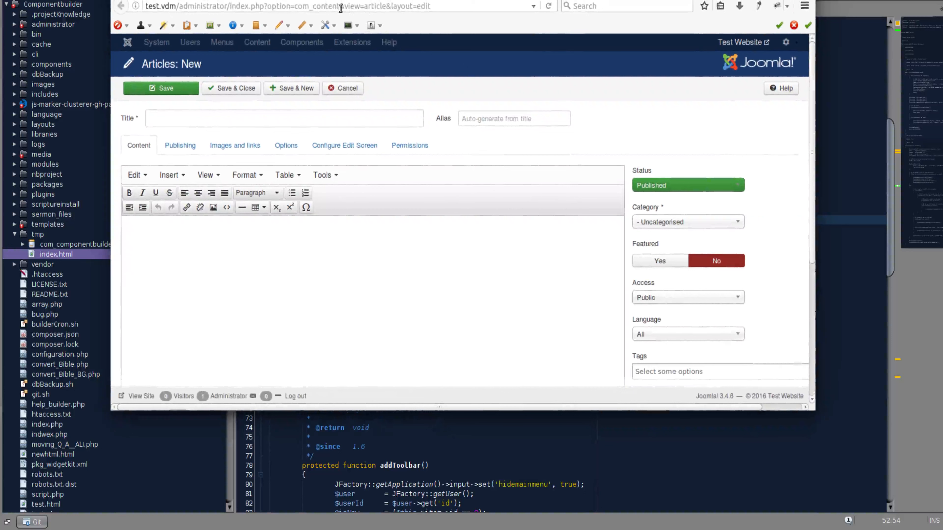
drag(338, 7, 386, 8)
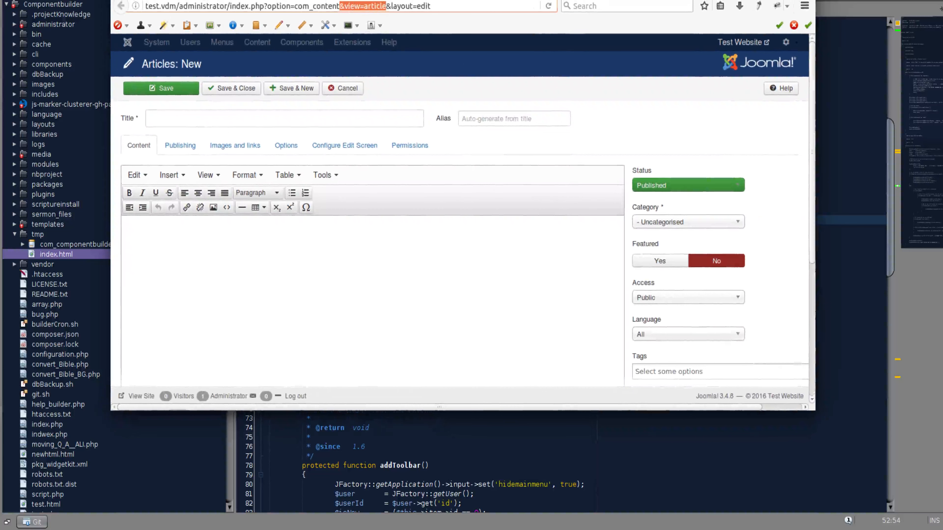
key(F11)
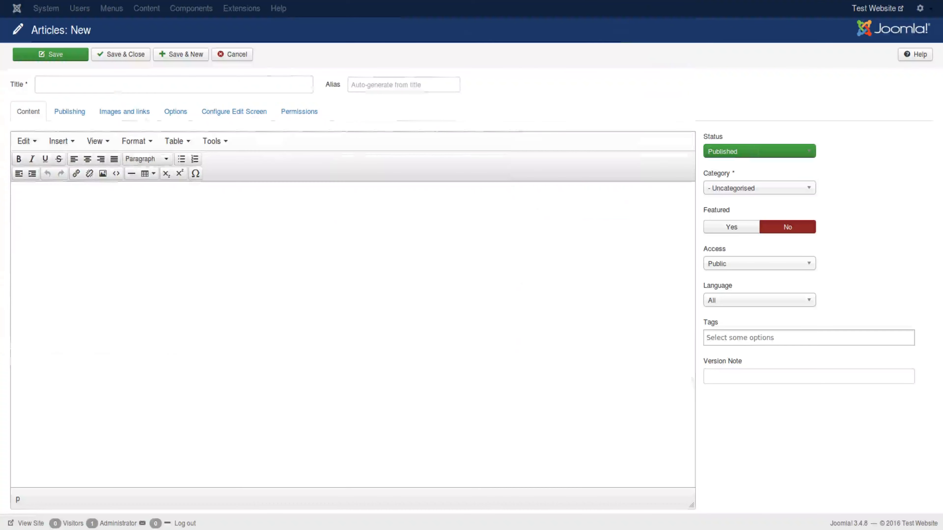
Cancel the new article and examine the view name "articles" in the article list's address.
click(233, 54)
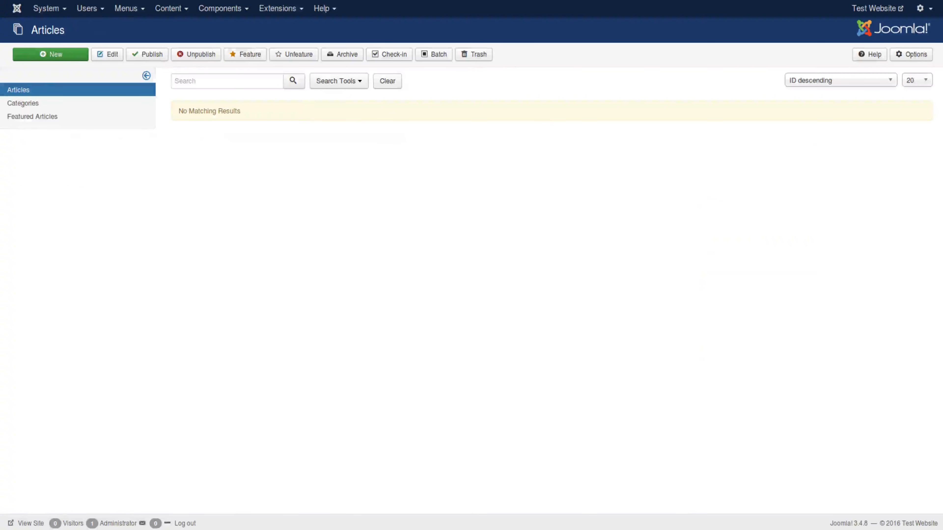
key(F11)
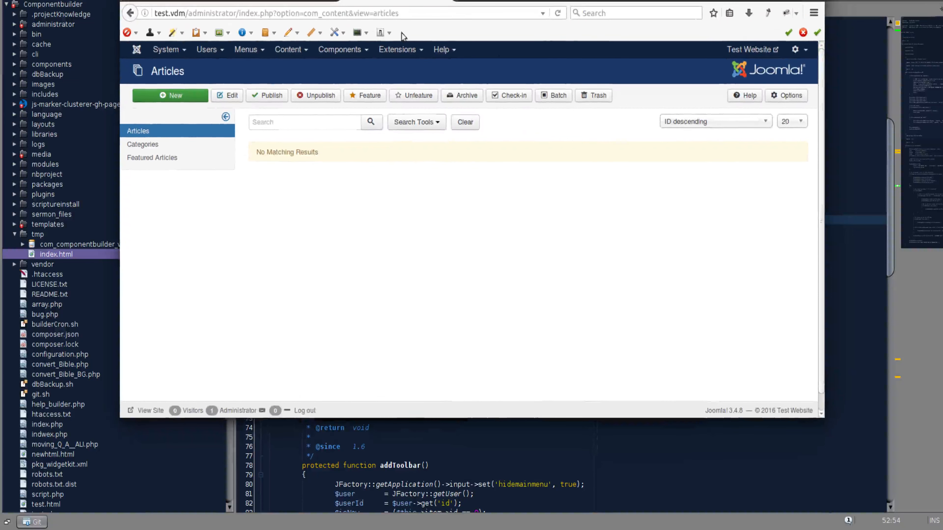
drag(373, 16, 398, 16)
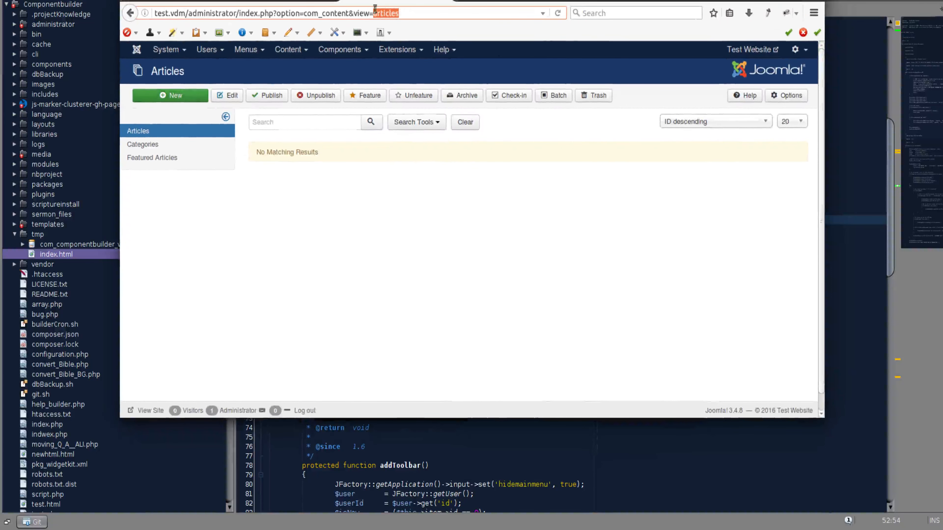
click(392, 14)
drag(399, 14, 372, 13)
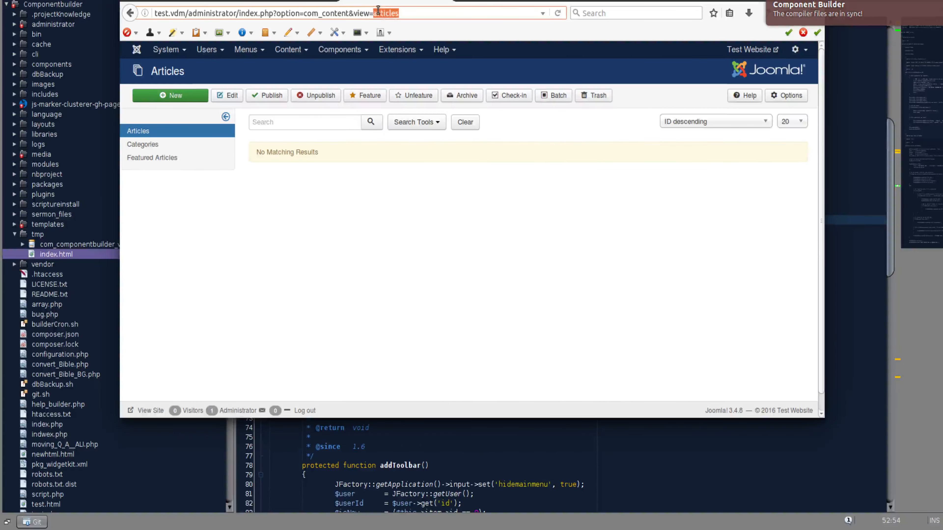
Start a new article from the article list and show its form in full screen.
click(175, 96)
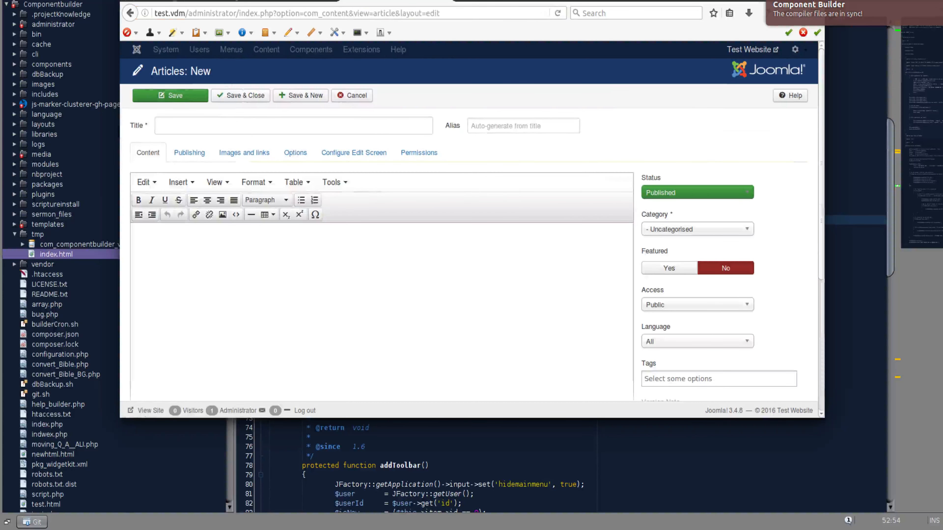
key(F11)
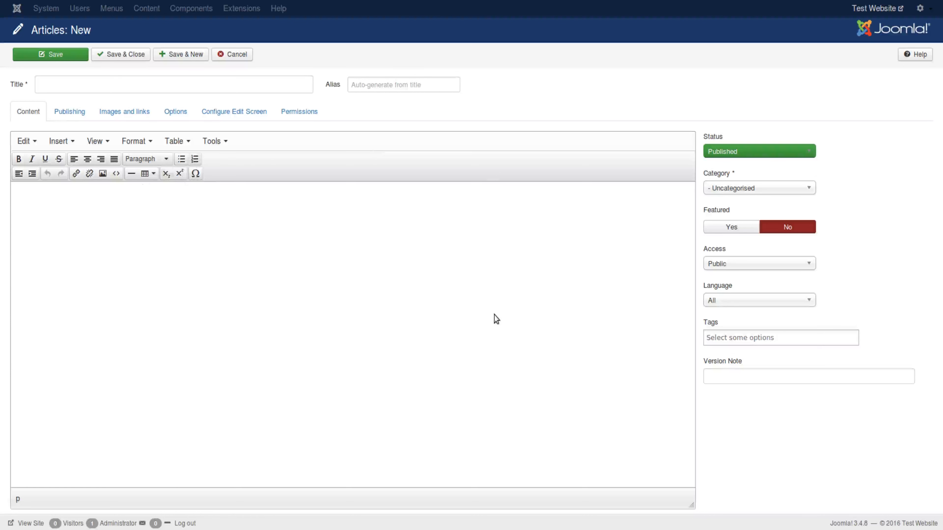
Examine the new article's status, featured, access, language, tags and version note fields.
click(793, 151)
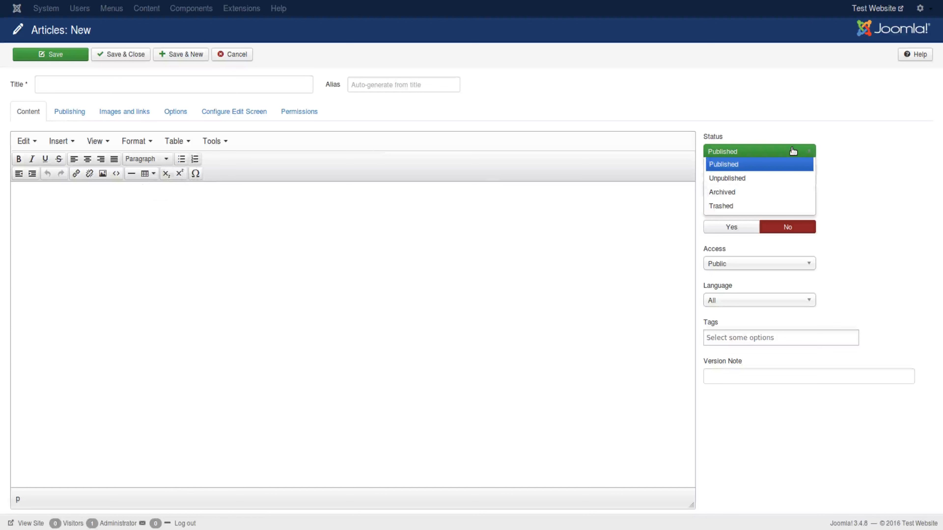
click(853, 145)
click(745, 229)
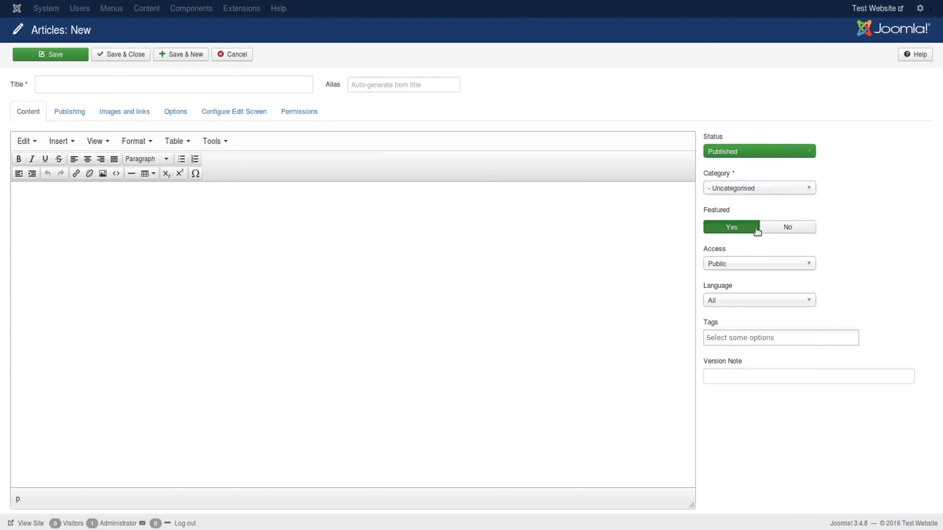
click(772, 234)
click(764, 263)
click(765, 274)
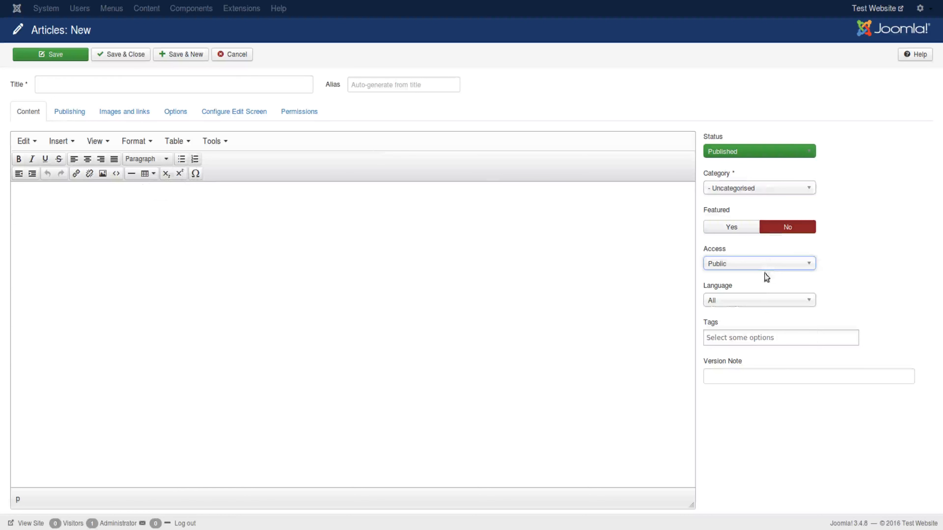
click(760, 300)
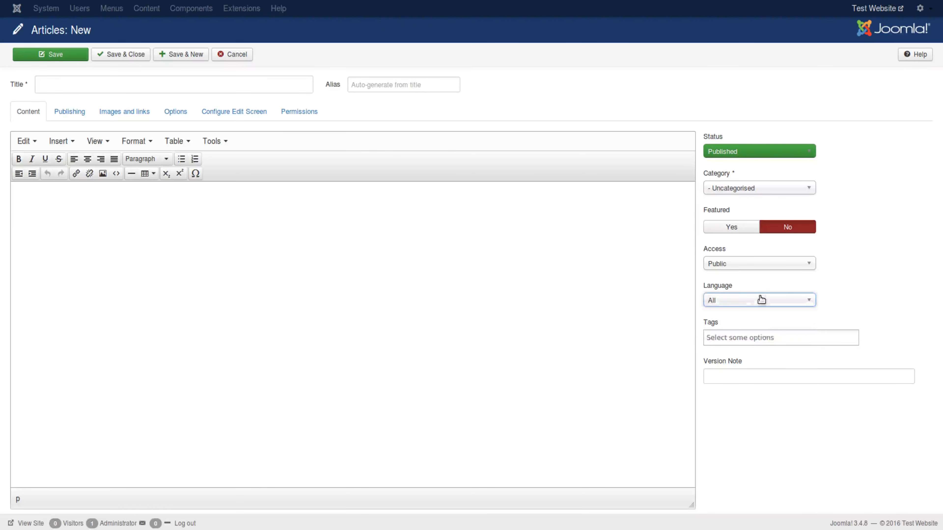
click(751, 338)
click(743, 374)
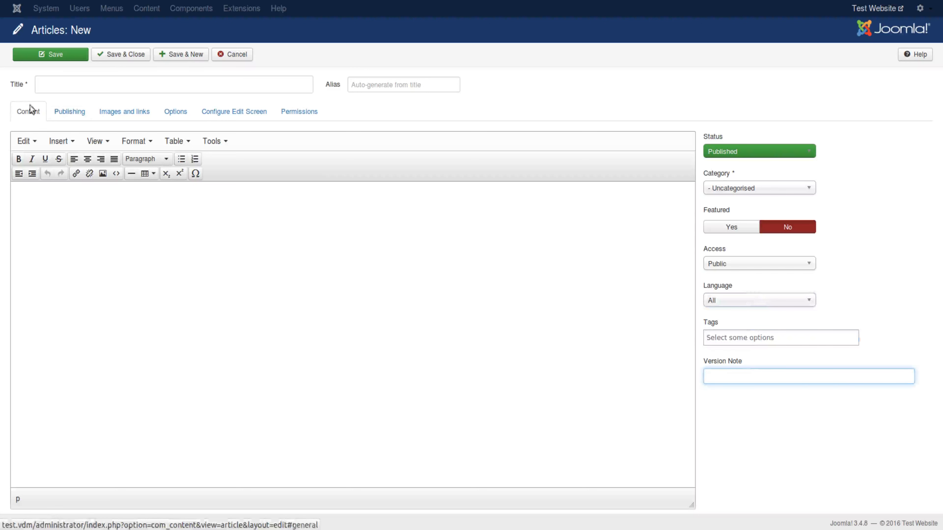
Examine the article's publishing settings, including the start publishing date, the created-by user selection and the created-by alias.
click(67, 111)
click(135, 142)
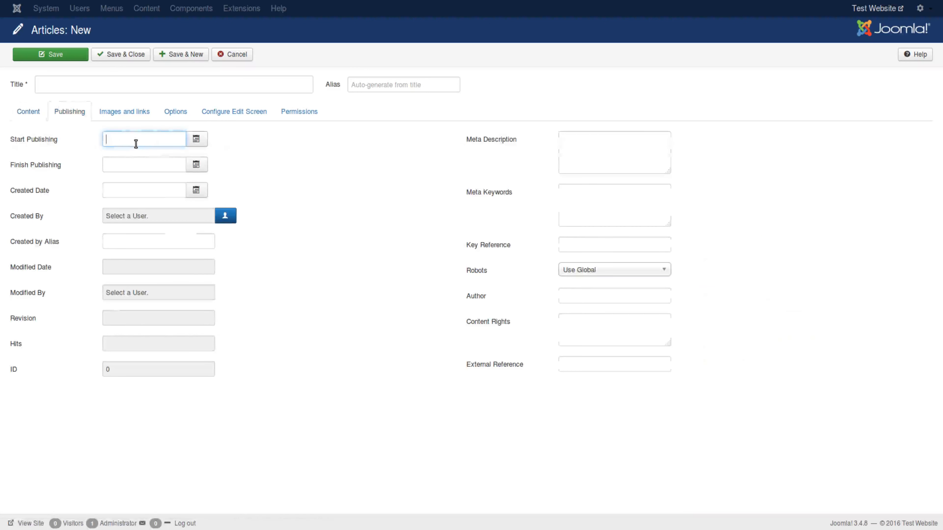
click(198, 140)
click(249, 146)
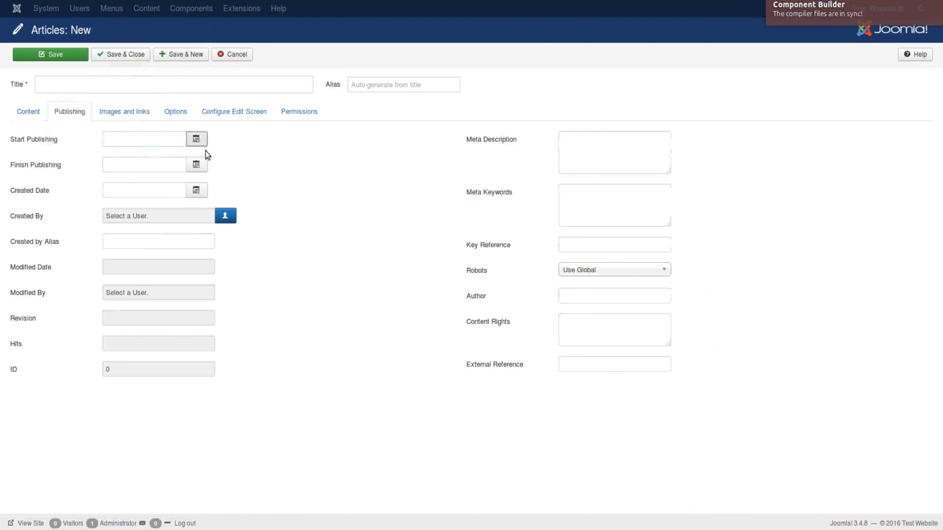
click(219, 219)
click(679, 119)
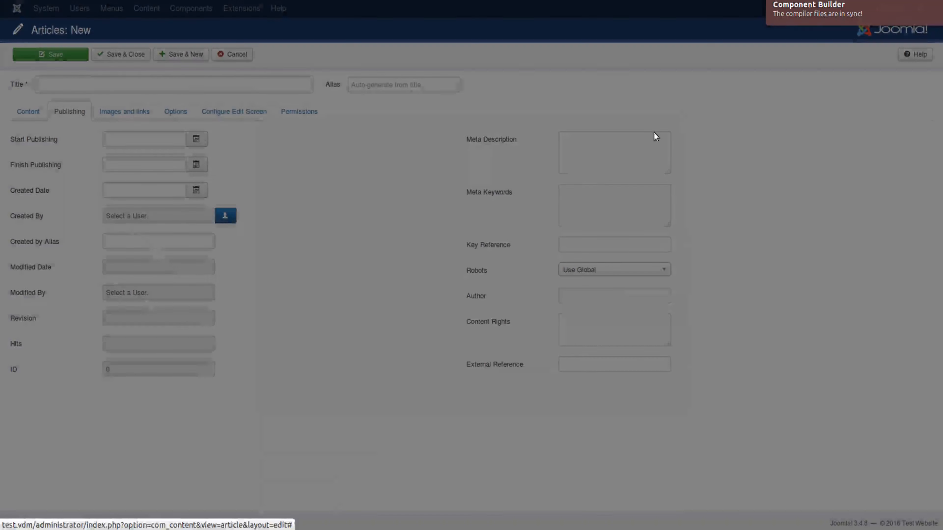
click(187, 246)
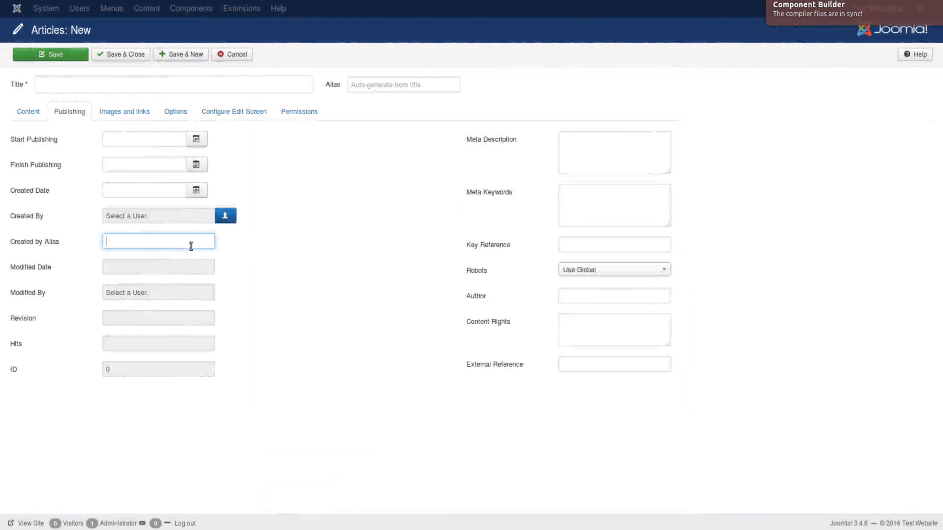
Examine the article's meta description, meta keywords, key reference, robots and modified date fields.
click(621, 157)
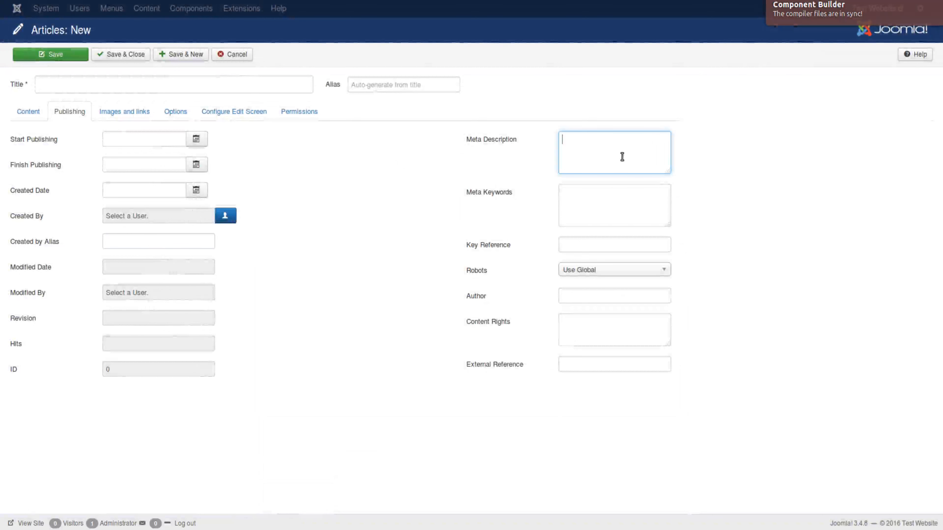
click(608, 185)
click(626, 250)
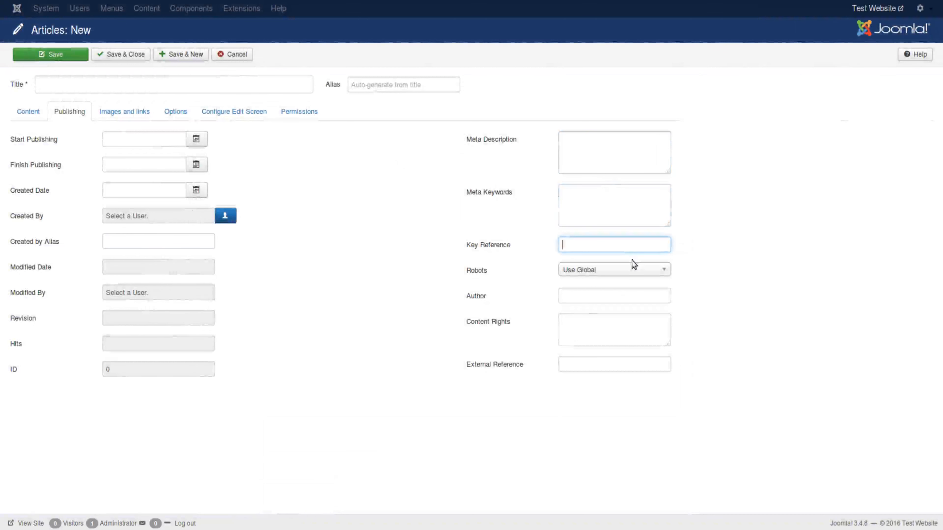
click(631, 268)
click(742, 265)
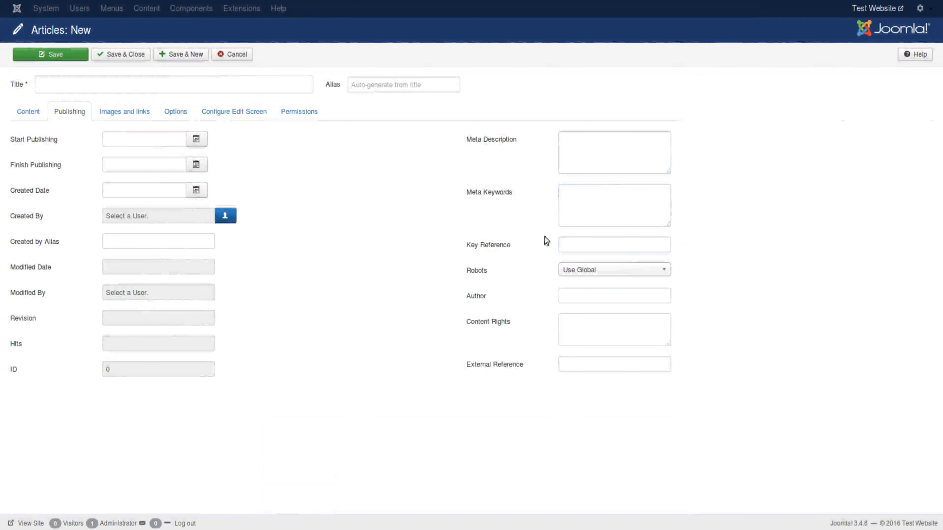
click(119, 266)
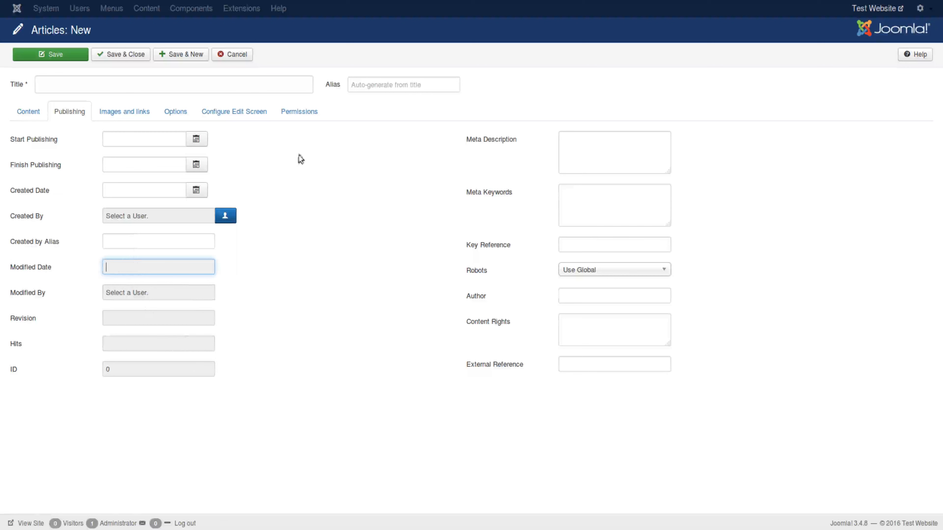
Title the article "Test" and enter "hs" as its body content.
click(33, 111)
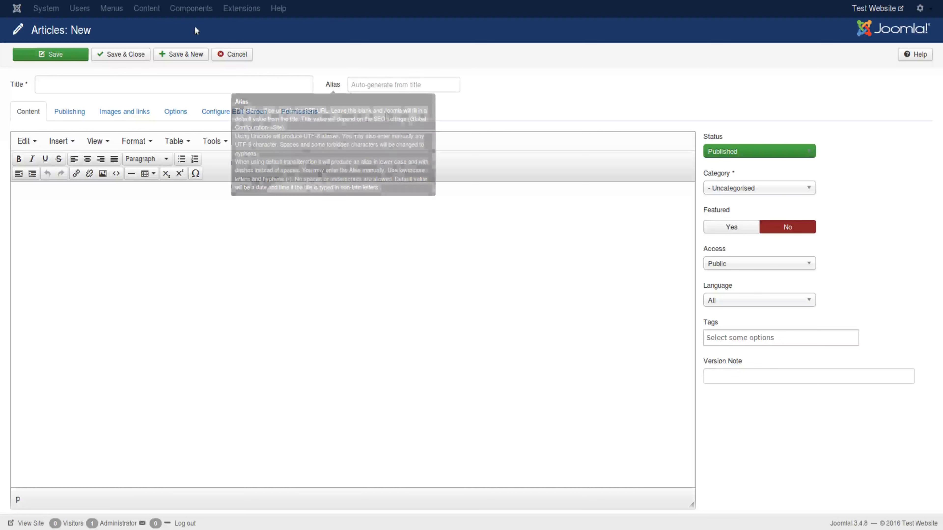
click(159, 85)
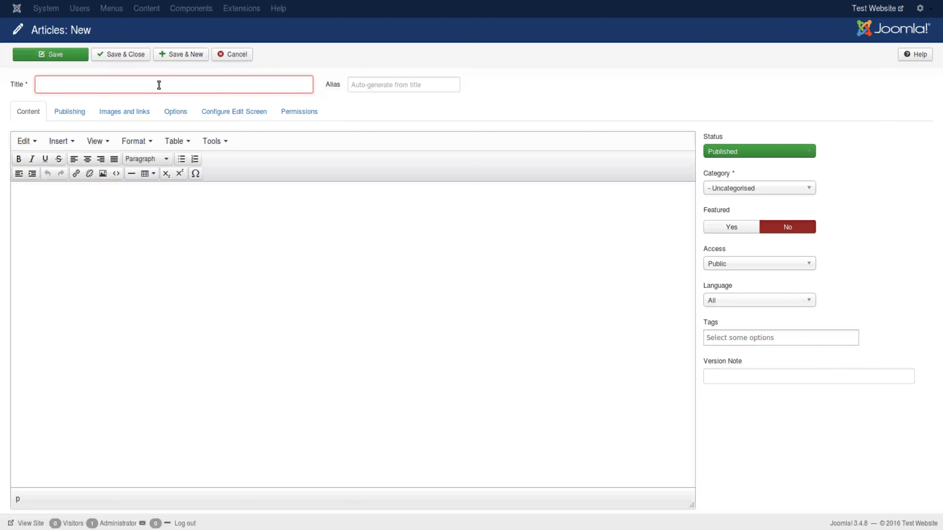
text(Test)
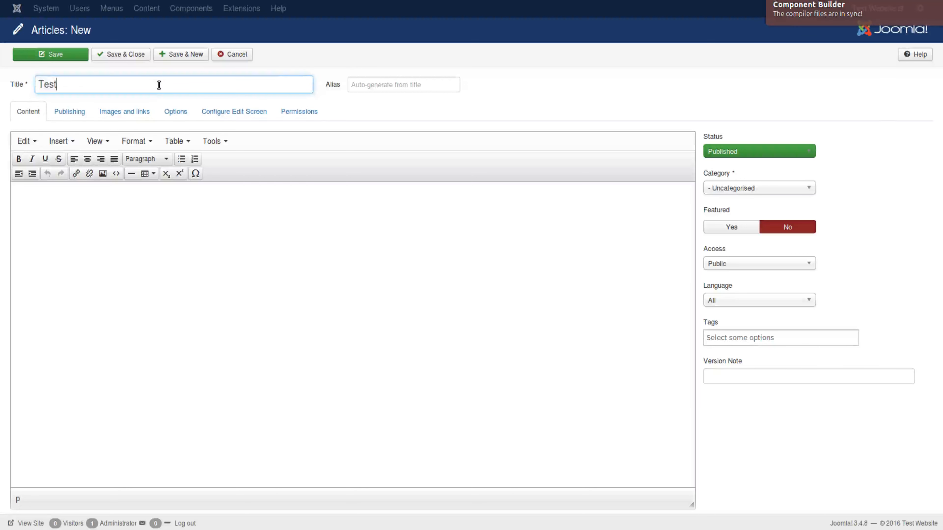
click(167, 305)
text(hs)
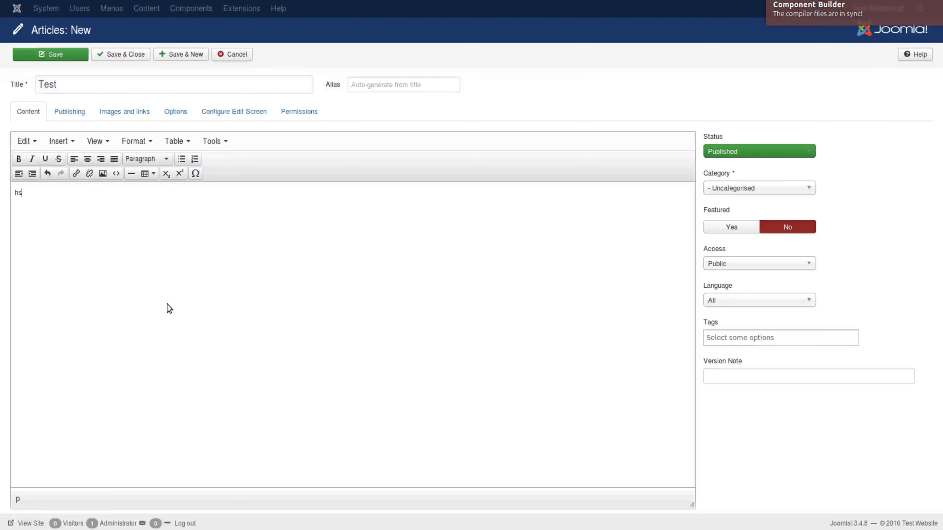
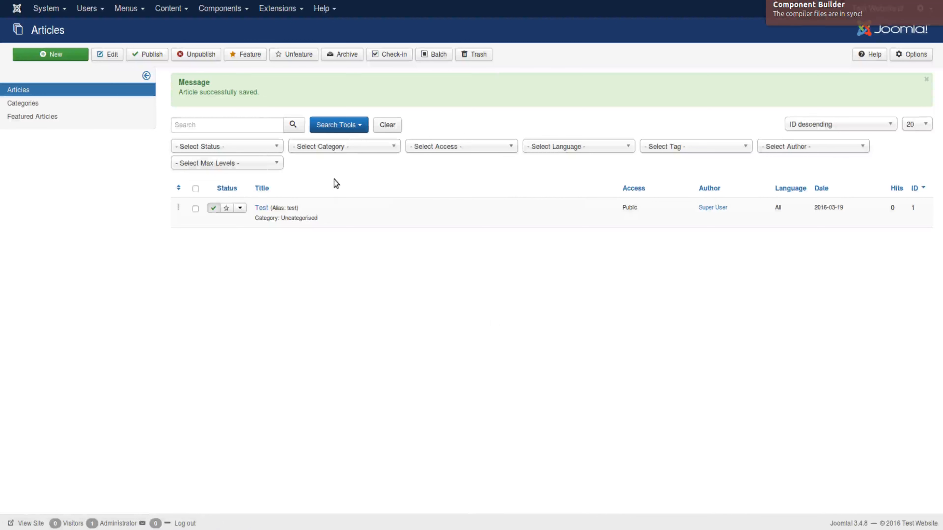
Open the saved Test article from the article list for editing.
click(262, 211)
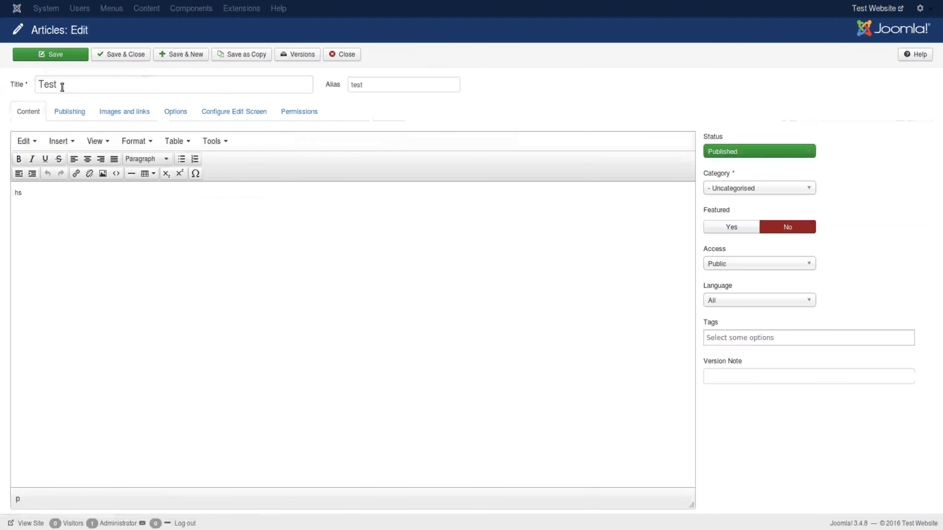
Review the Test article's publishing, images and links, options, edit screen and permissions settings, and close the article.
click(62, 85)
click(83, 113)
click(111, 113)
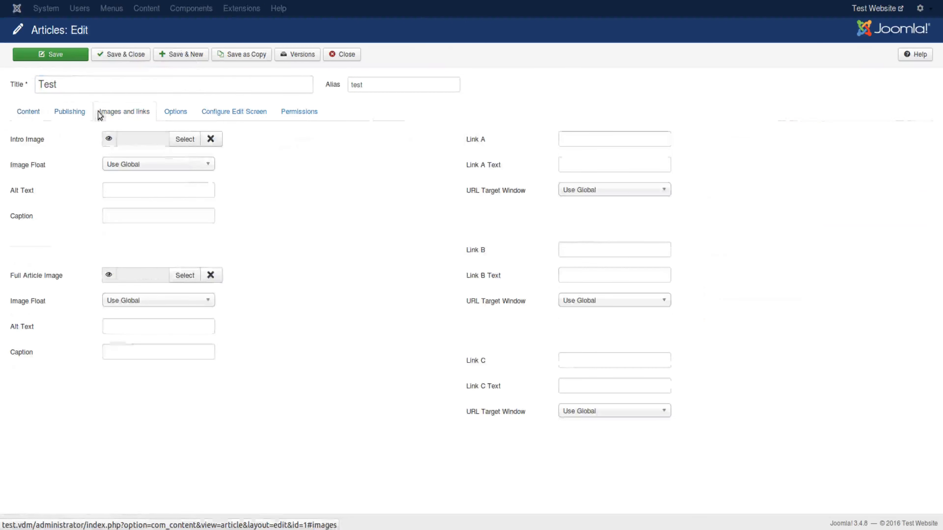
click(176, 113)
click(295, 113)
click(254, 113)
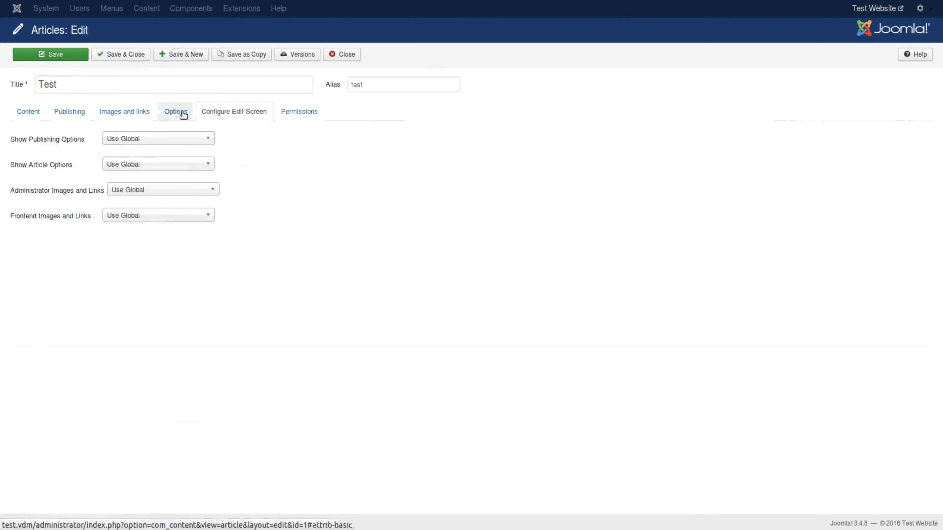
click(35, 118)
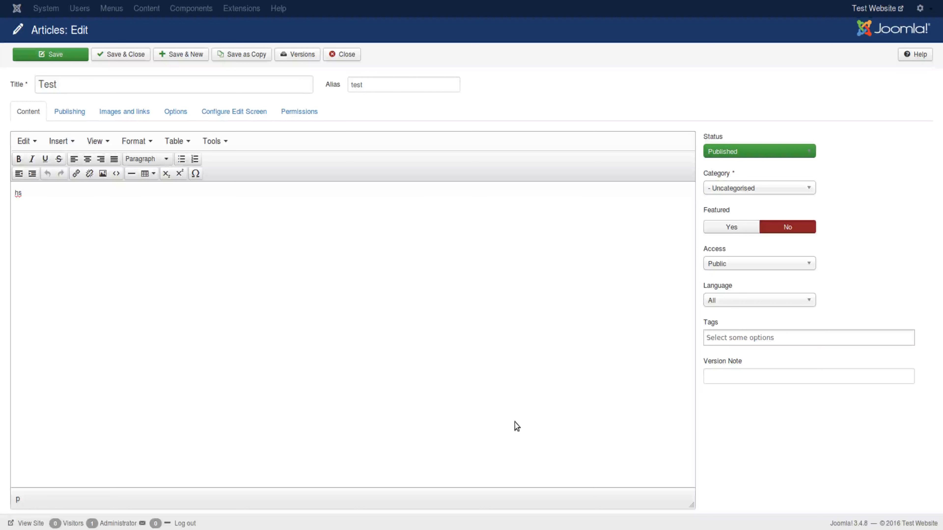
click(343, 54)
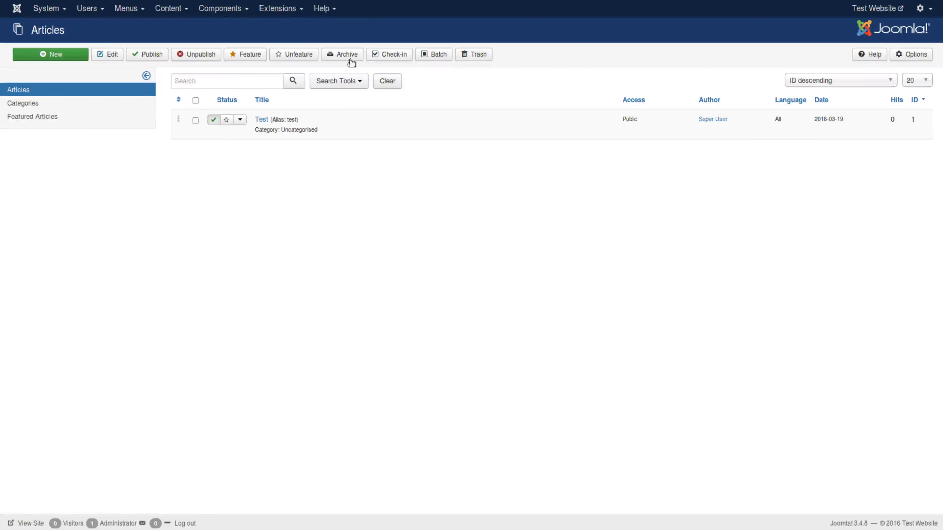
Open the Component Builder compiler.
click(237, 9)
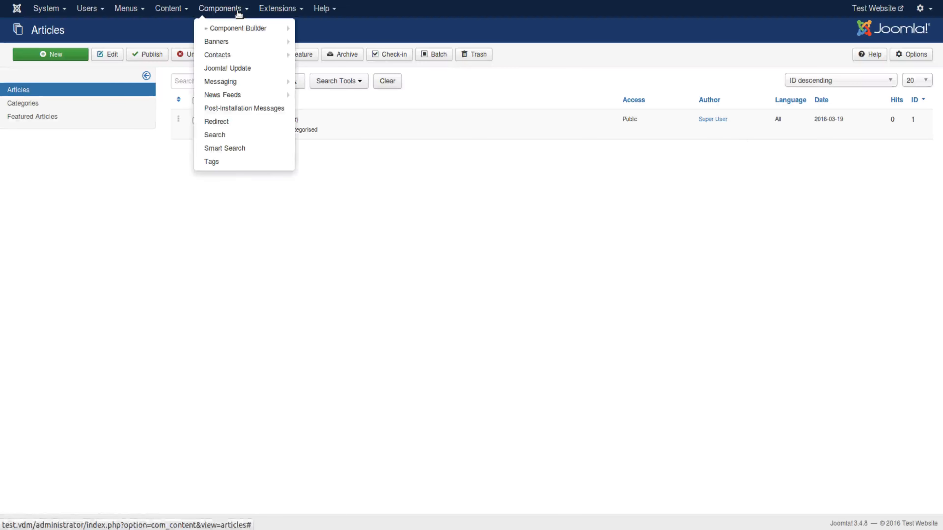
click(236, 28)
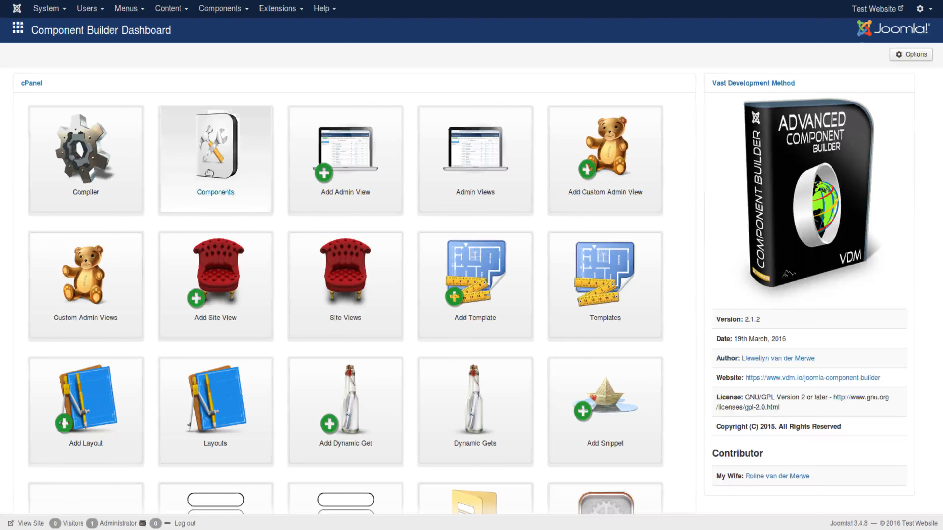
click(73, 151)
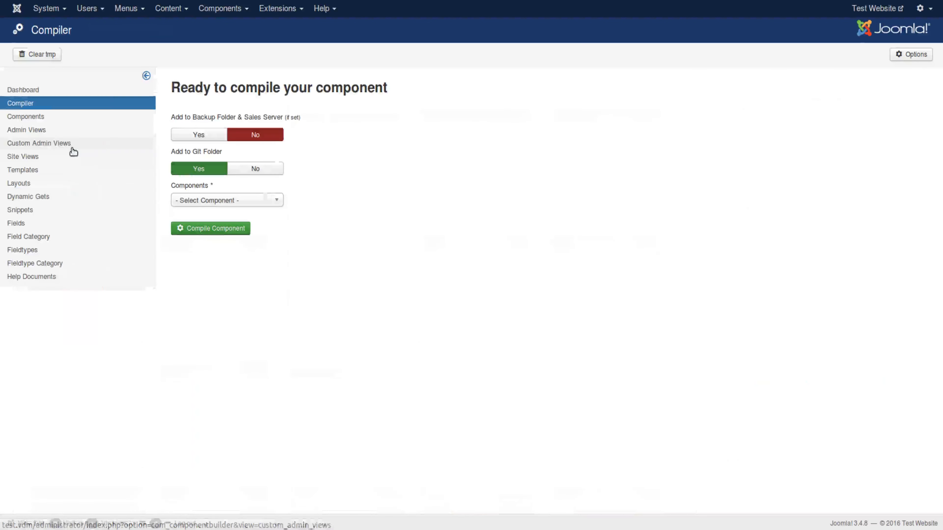
Try to compile the Demo component with both the backup folder and Git folder options set to Yes, and review the compile messages.
click(211, 135)
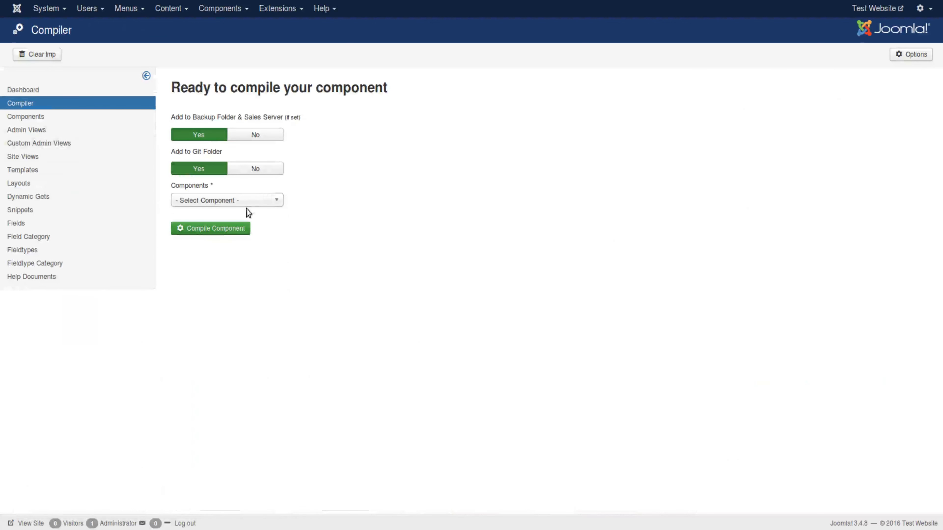
click(245, 201)
click(231, 227)
click(230, 227)
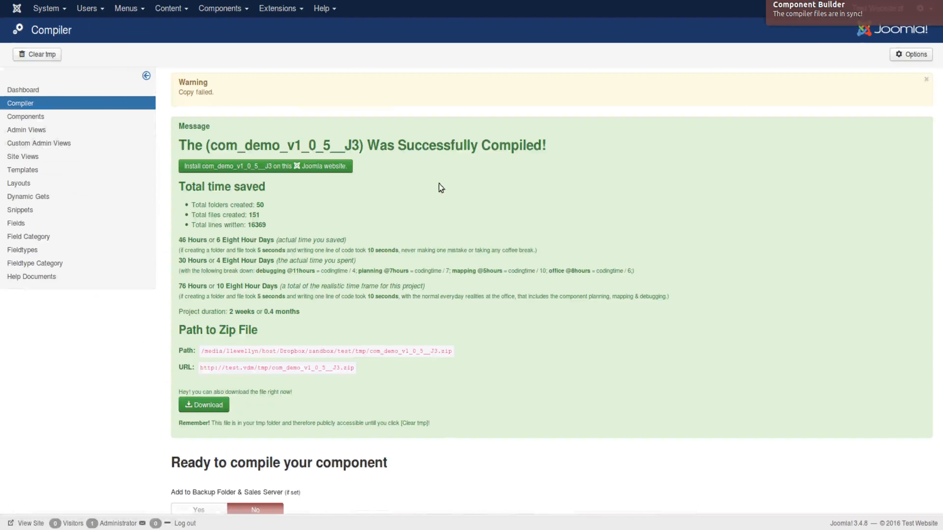
drag(183, 93, 197, 92)
click(266, 88)
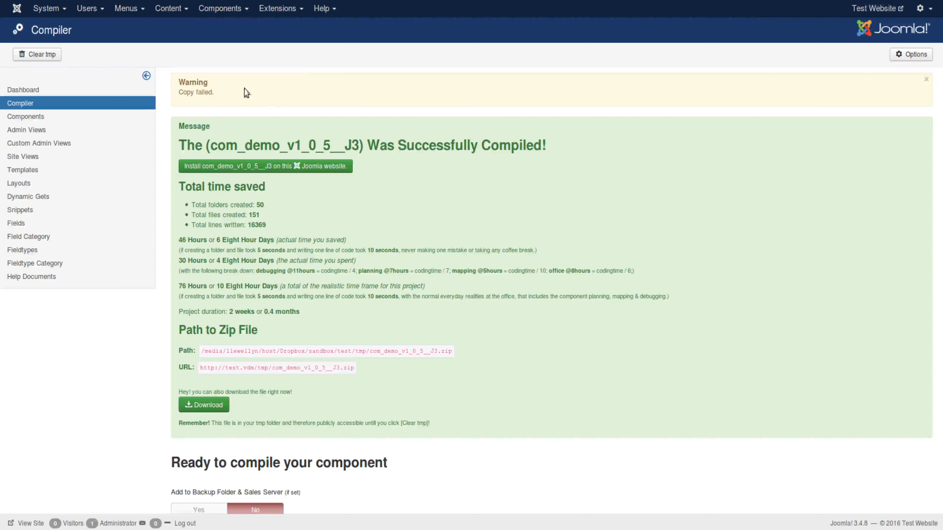
triple_click(266, 92)
scroll(496, 146, down, 3)
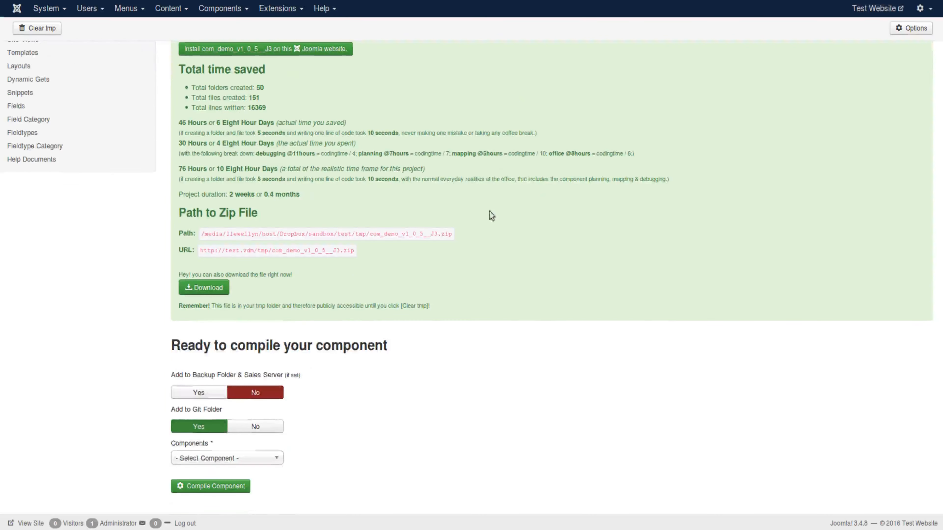
Set the backup folder and Git folder options to No and clear the compiler's tmp folder.
click(187, 391)
click(248, 391)
click(247, 428)
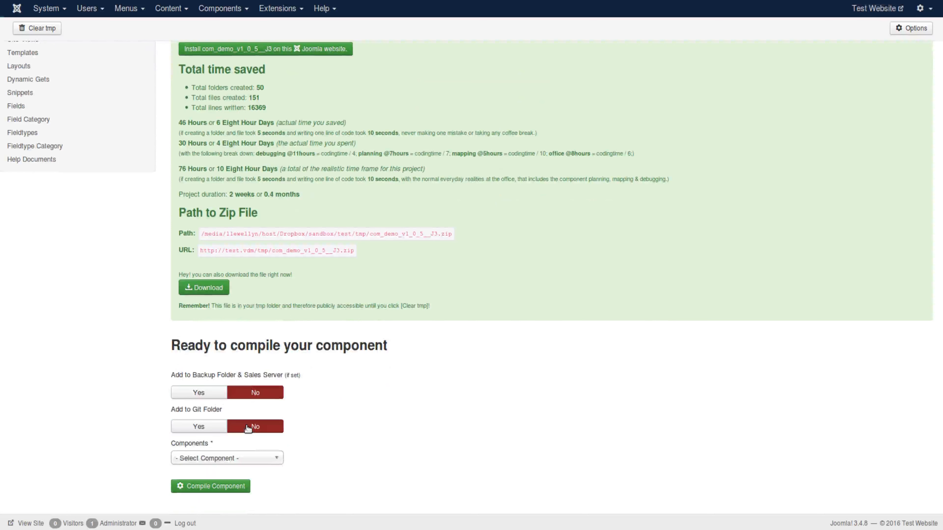
scroll(362, 416, up, 3)
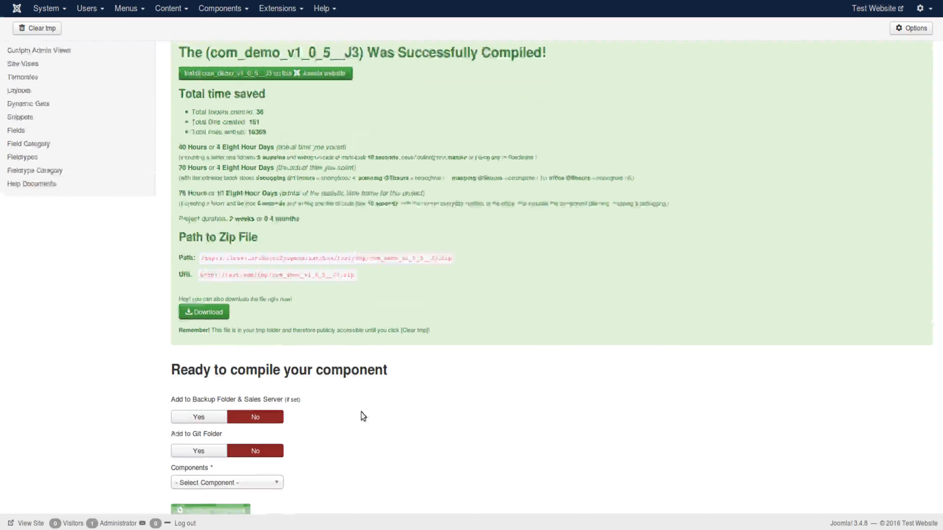
click(54, 55)
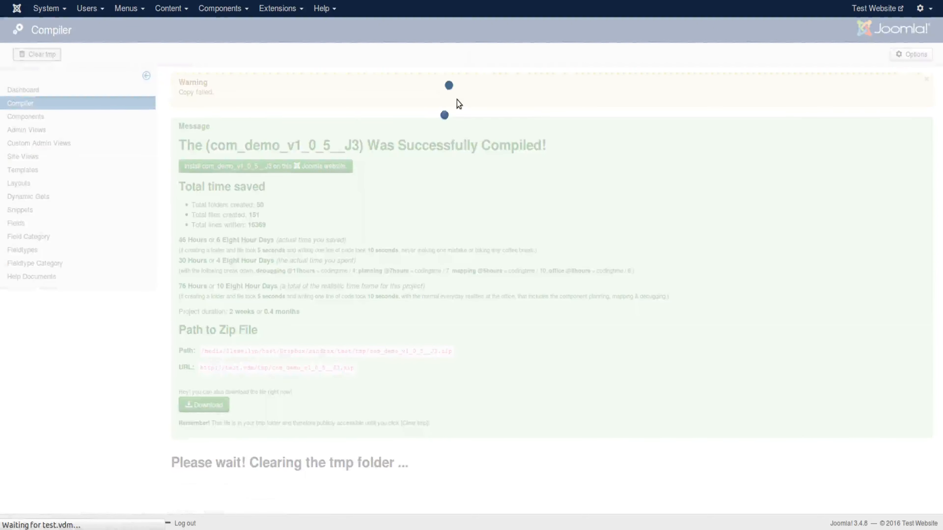
Compile the Demo component with Add to Git Folder set to No and install it on this Joomla website.
click(280, 217)
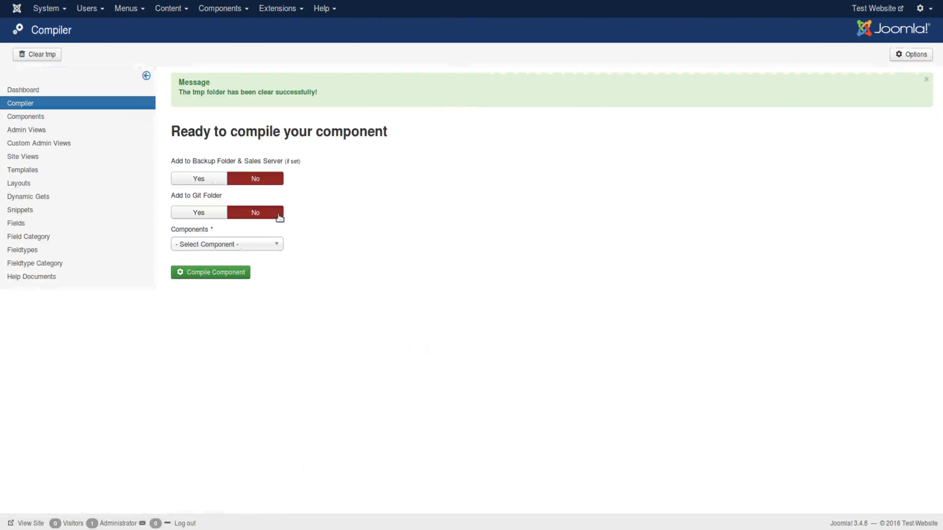
click(270, 245)
click(240, 272)
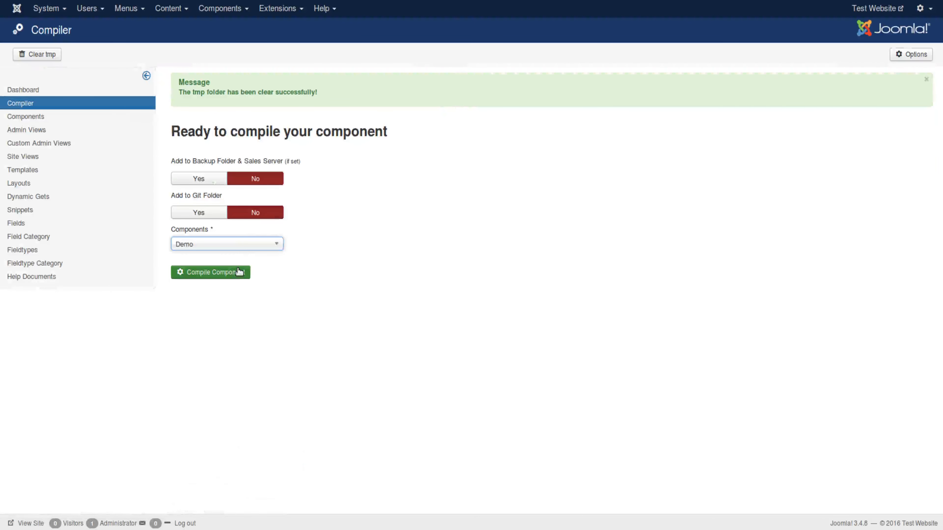
click(237, 273)
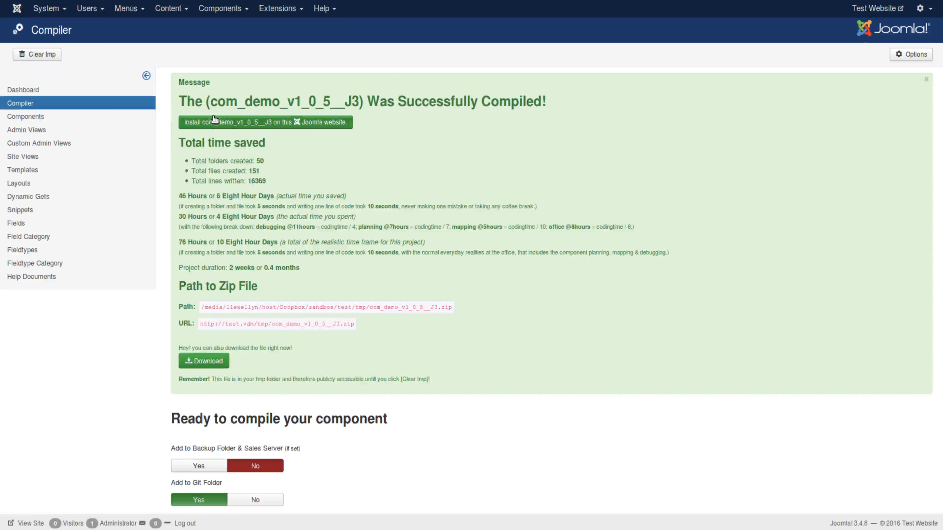
click(227, 126)
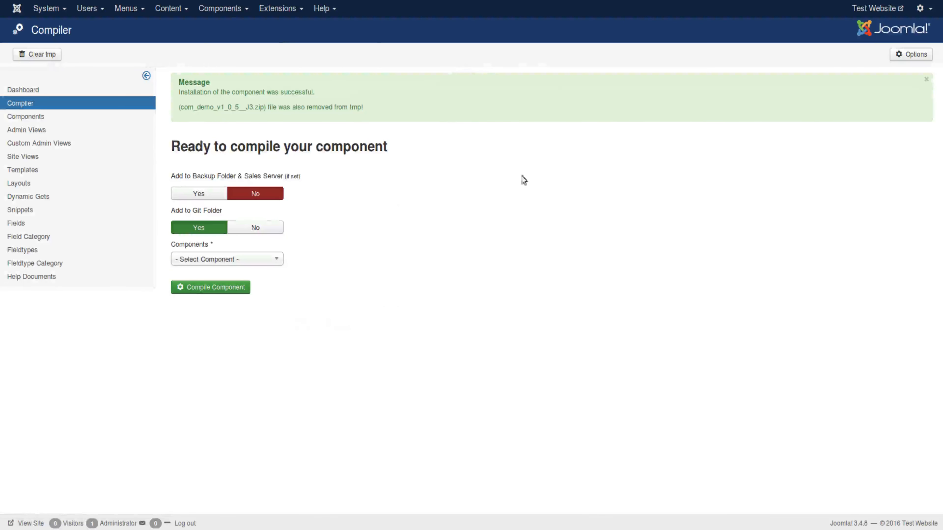
Open the installed Demo component and show its Looks list.
click(223, 9)
mouse_move(223, 46)
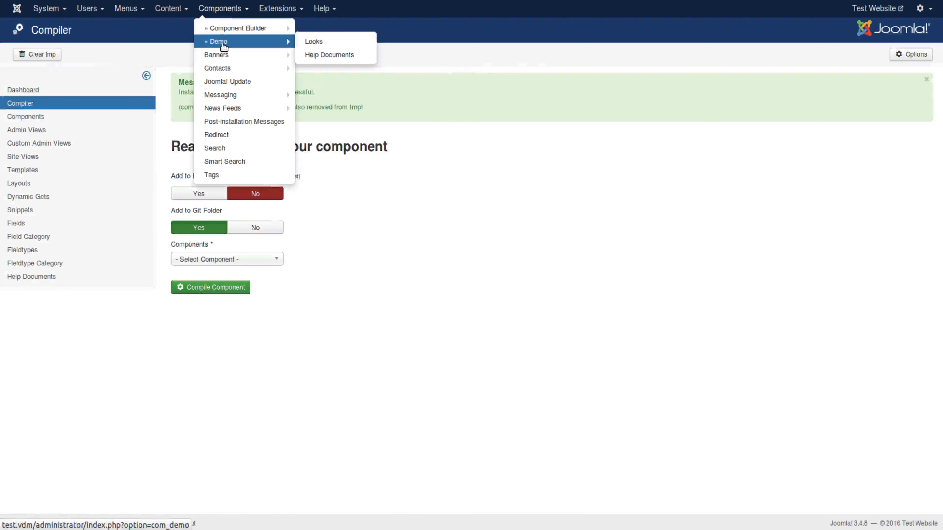
click(223, 44)
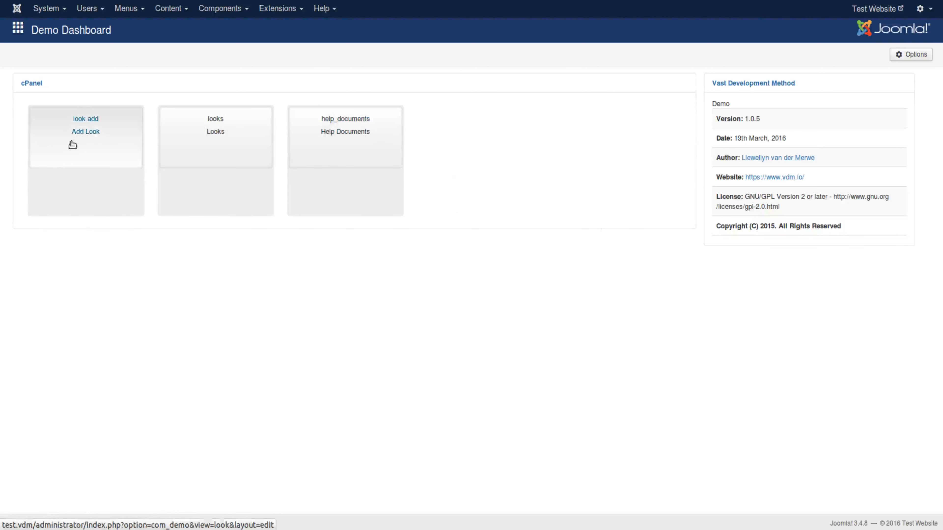
click(216, 157)
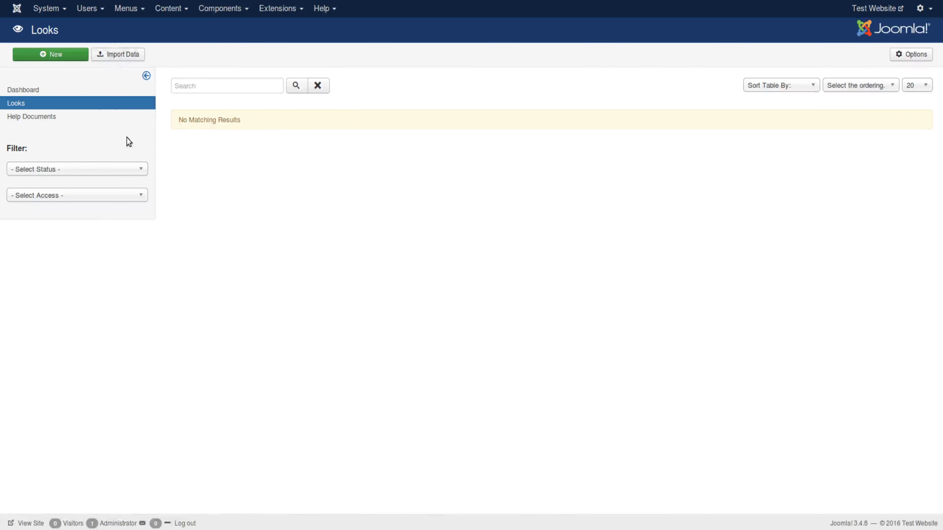
Start a new look named "dfsf" with Add Custom Stuff set to Yes.
click(66, 57)
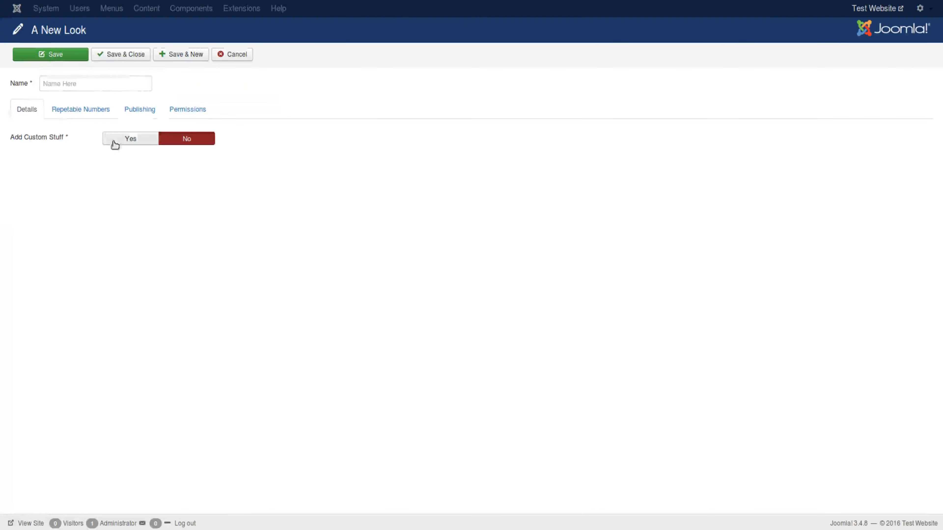
click(78, 88)
click(138, 144)
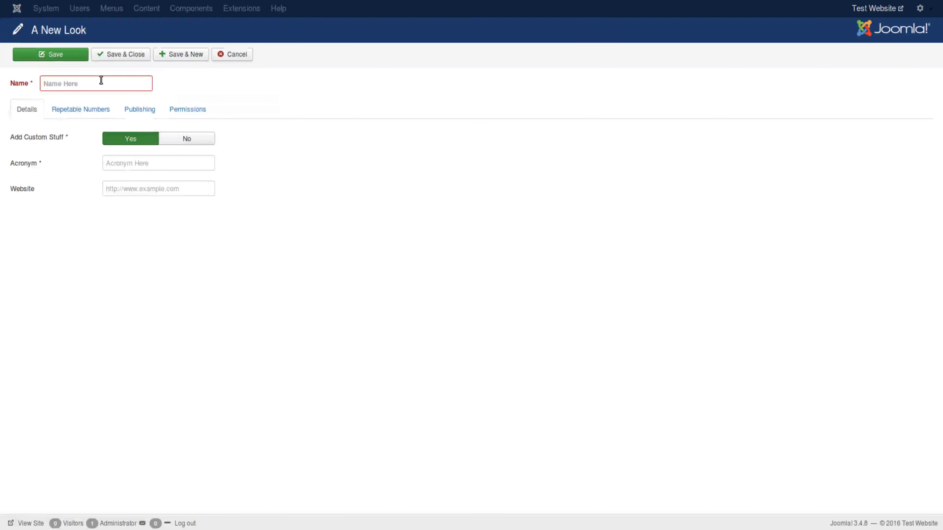
text(dfsf)
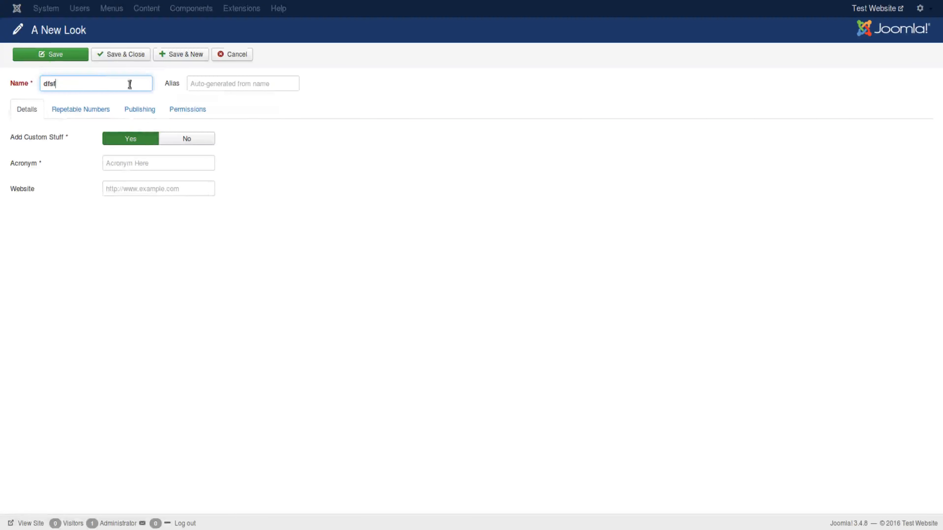
click(262, 189)
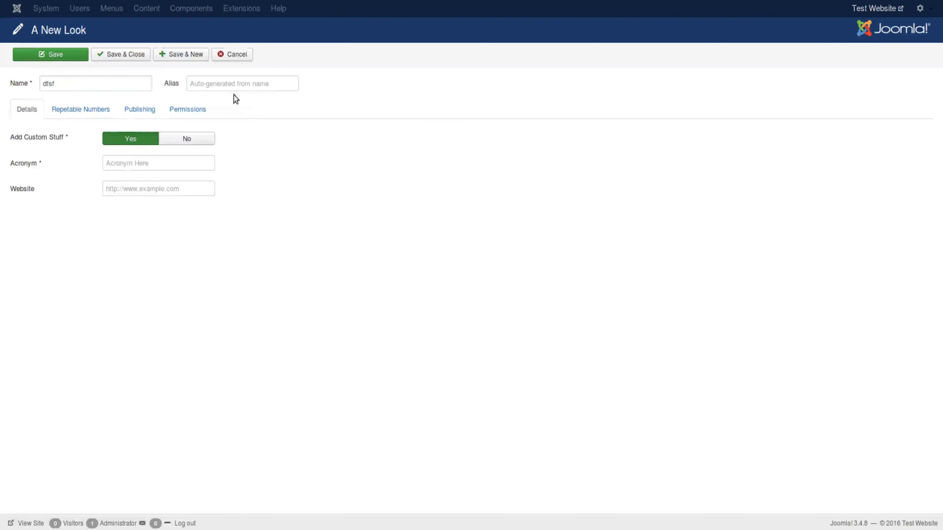
Try to edit the look's Set Males values, and enter "dfgdfg" as the required acronym.
click(82, 116)
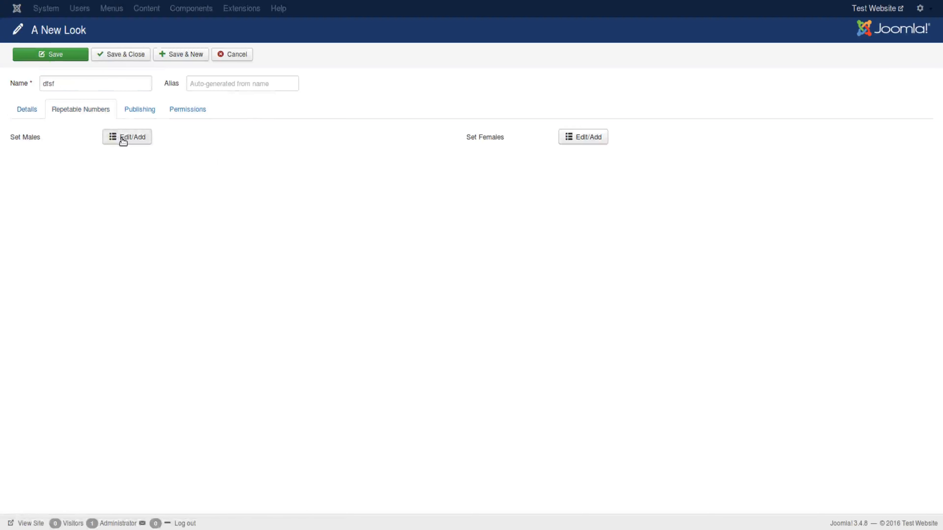
click(120, 138)
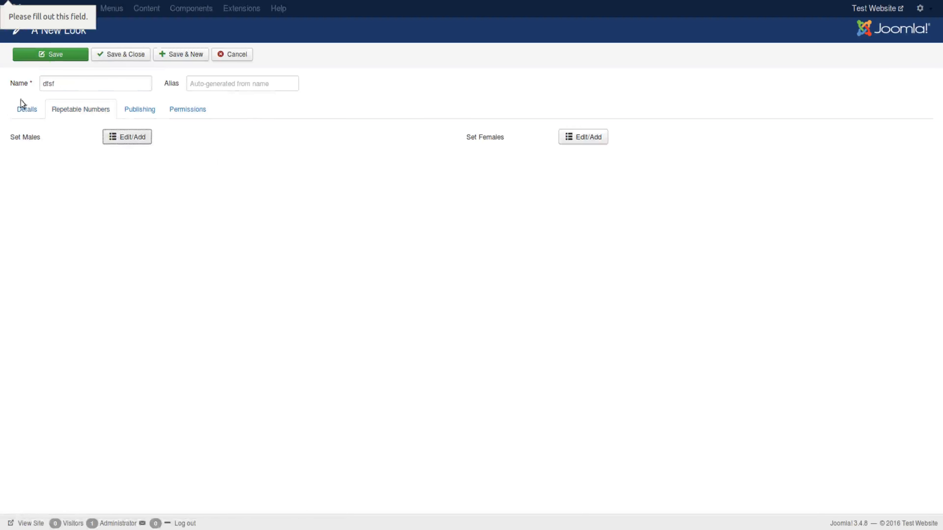
click(35, 112)
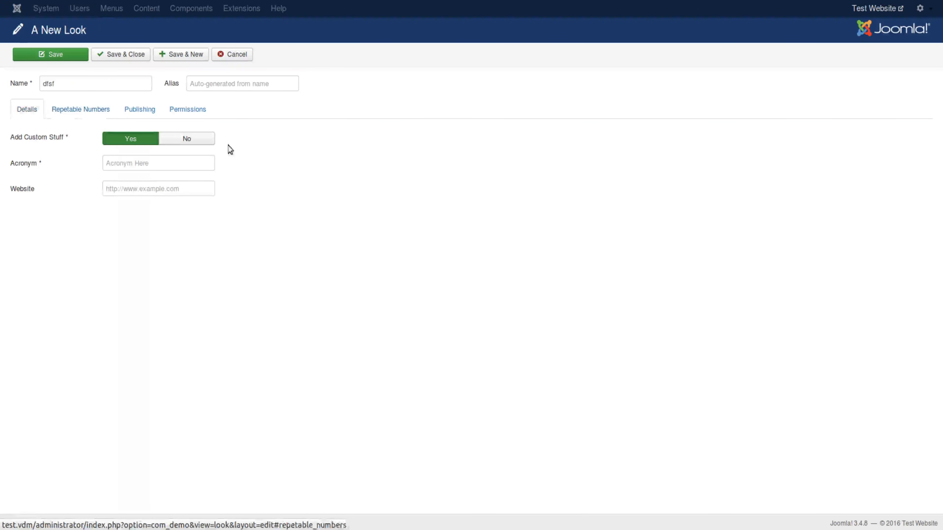
click(160, 165)
text(dfgdfg)
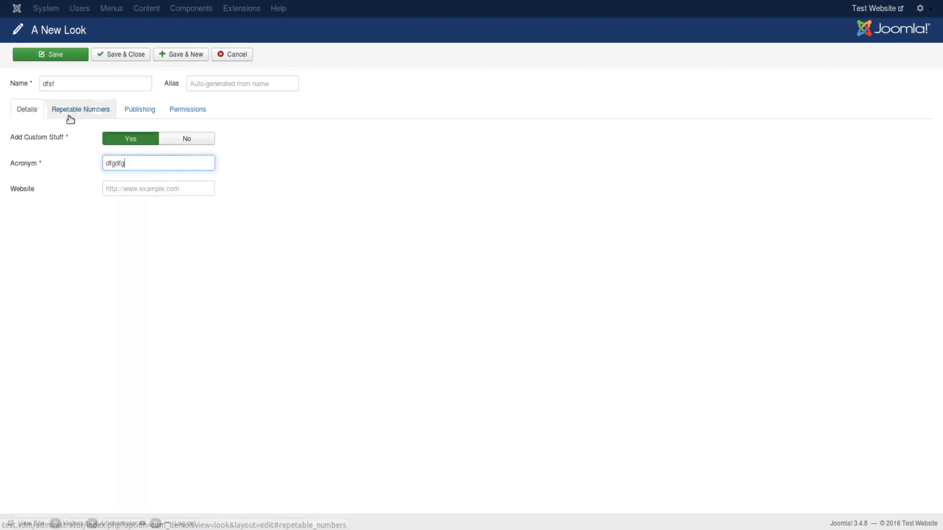
Review the new look's repeatable numbers, publishing and details fields, and cancel the record.
click(97, 108)
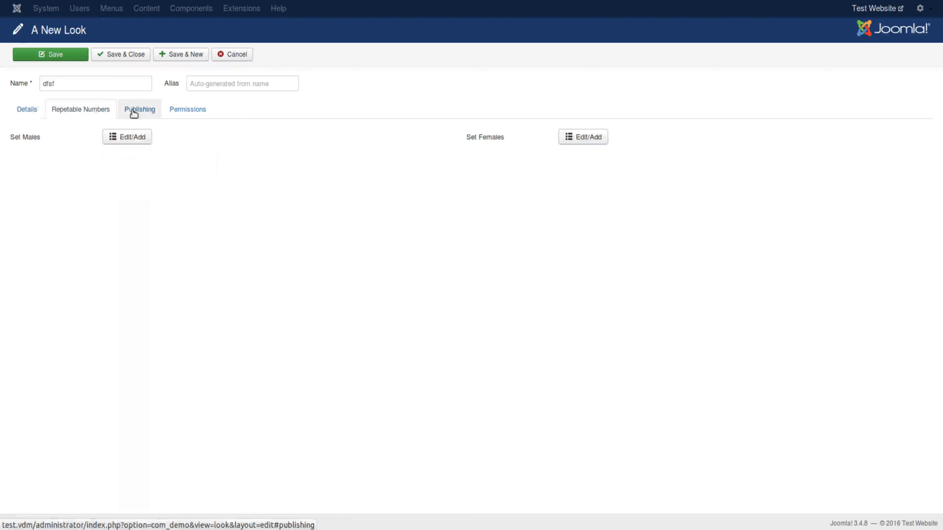
click(135, 111)
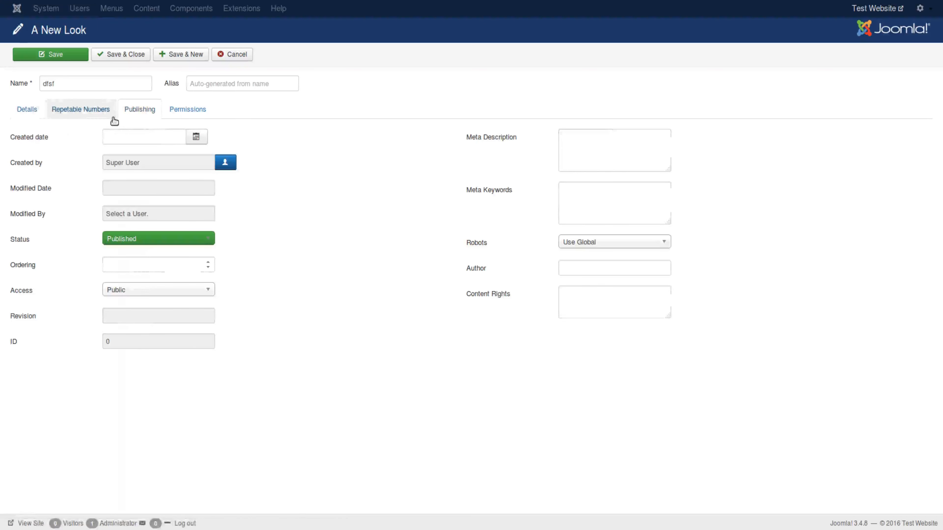
click(86, 109)
click(37, 111)
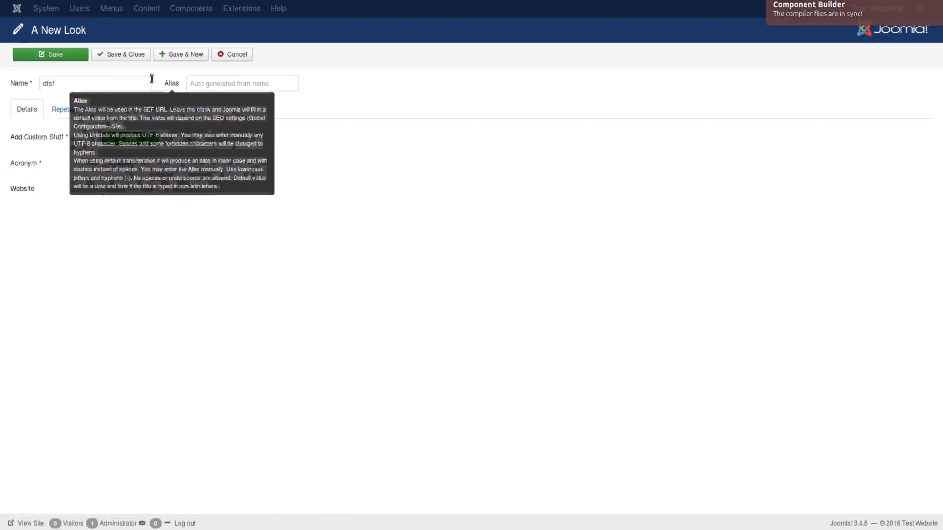
click(259, 60)
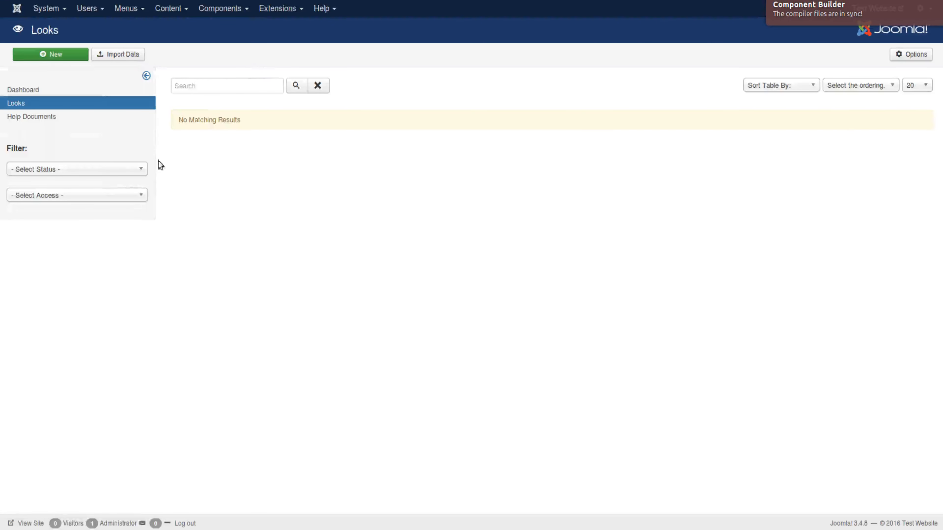
Open the list of admin views in Component Builder.
click(224, 11)
mouse_move(236, 27)
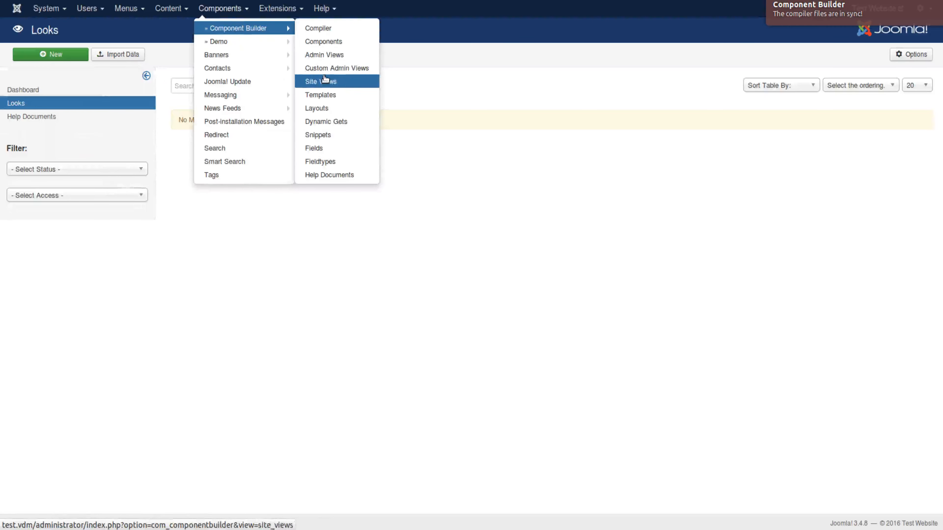
click(322, 54)
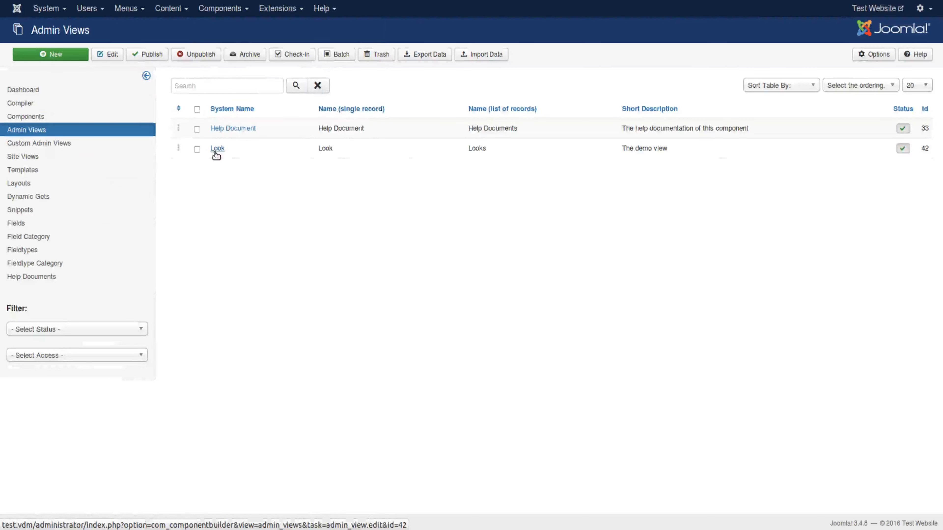
Open the Look admin view and compare its general settings with its list of linked fields.
click(217, 149)
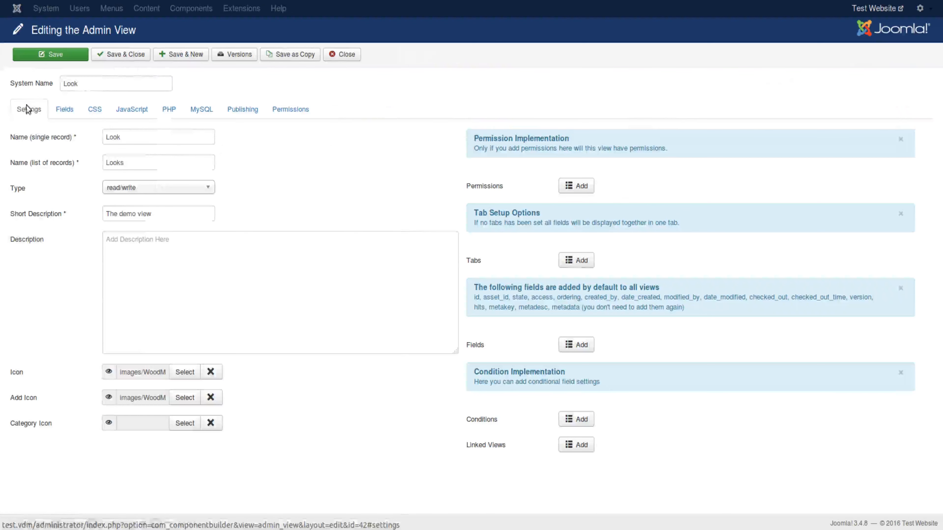
click(57, 111)
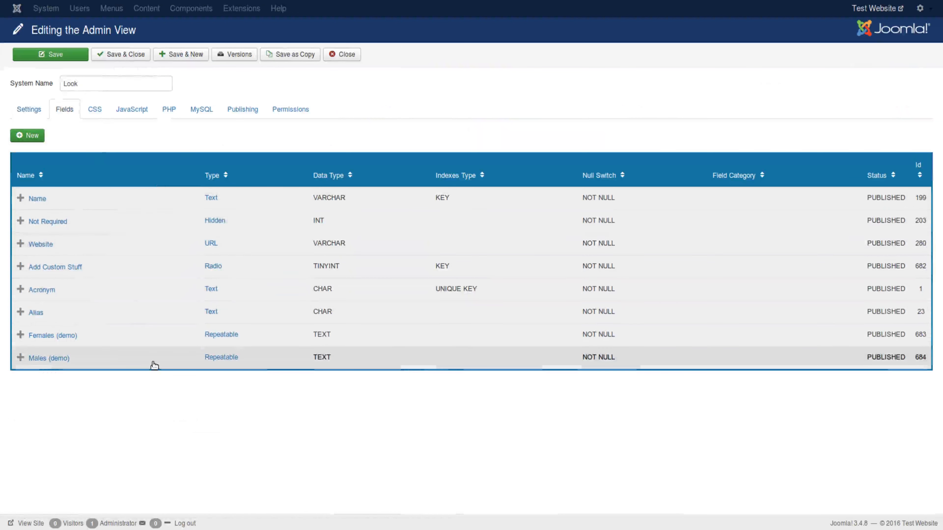
click(28, 111)
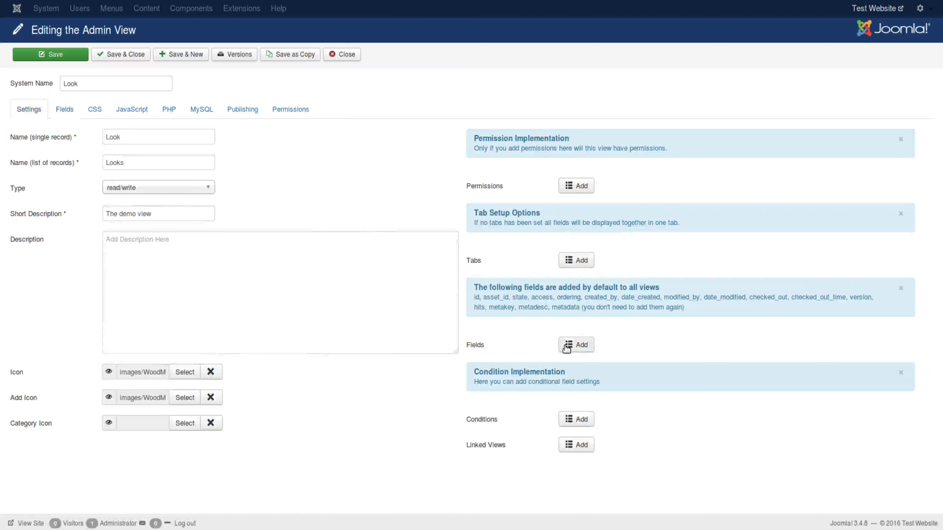
click(69, 113)
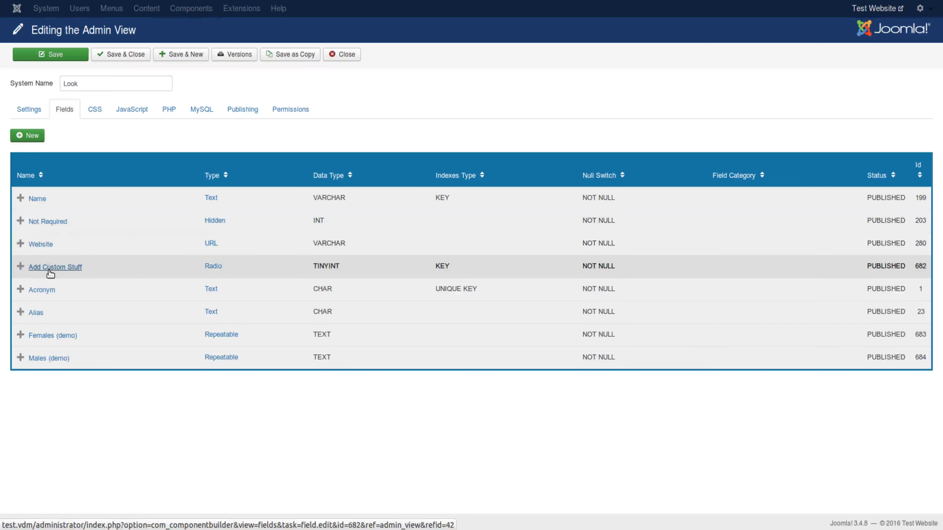
click(29, 112)
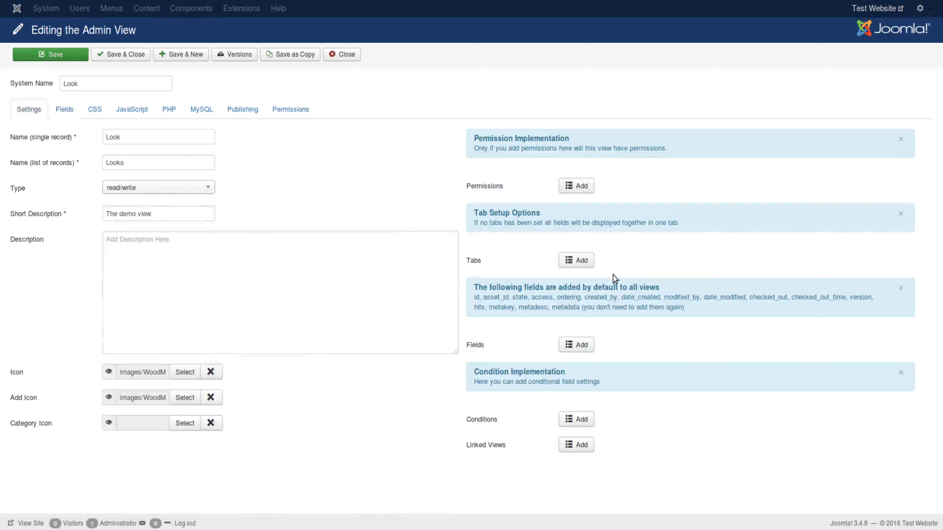
click(60, 116)
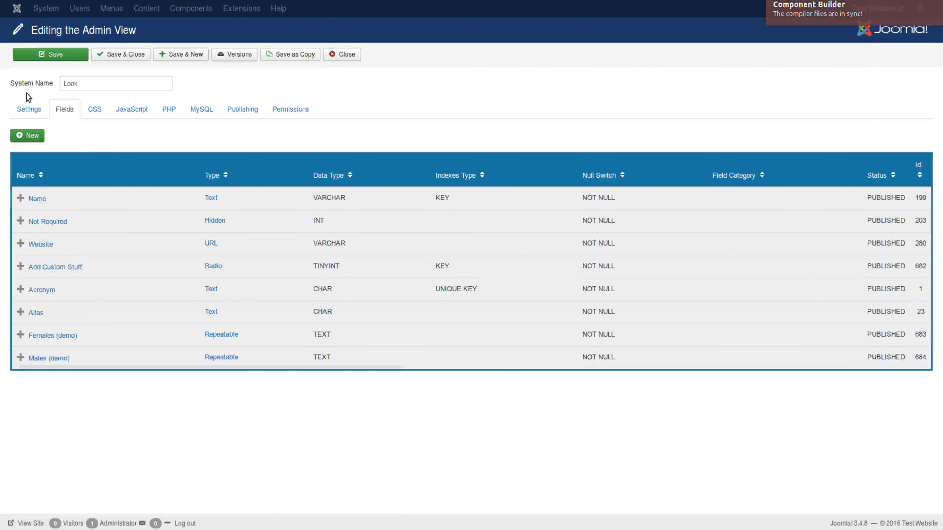
click(26, 107)
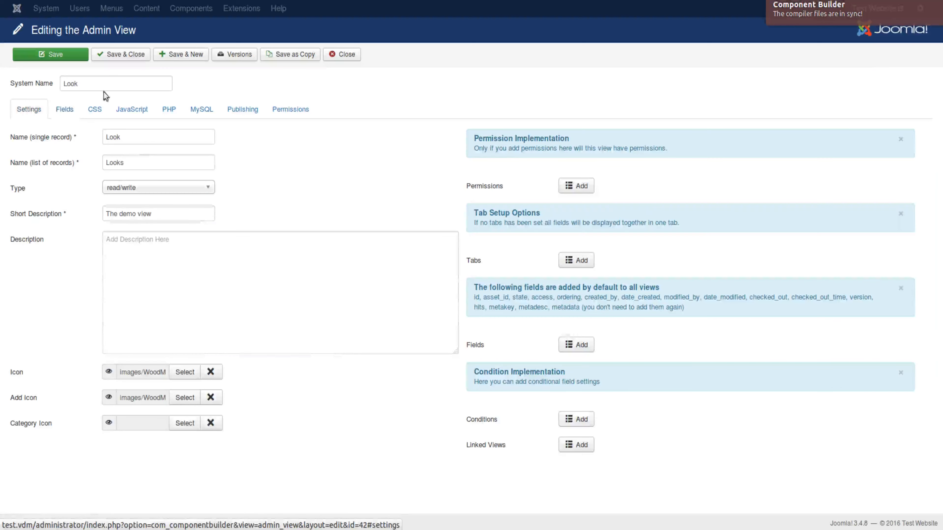
Review the Look view's field display settings and the field choices of the unassigned row, cancel, and close the view.
click(579, 346)
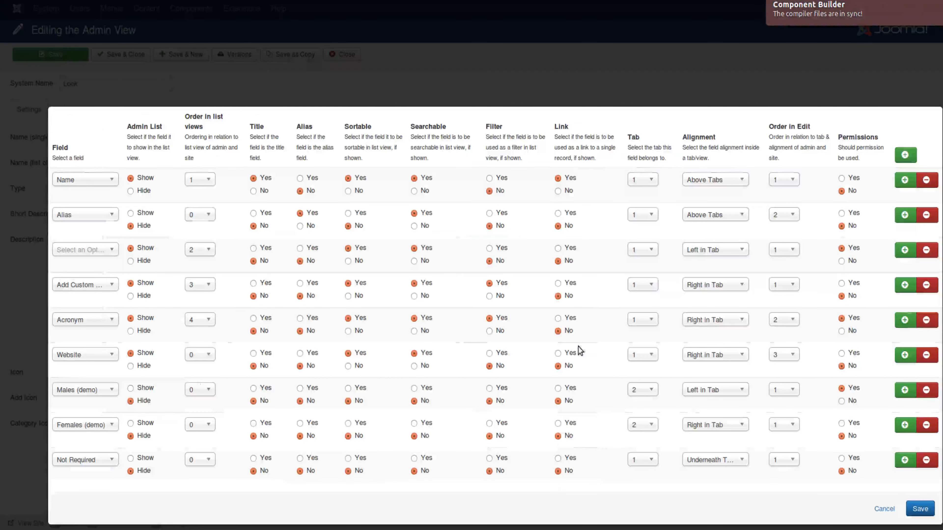
scroll(580, 173, down, 1)
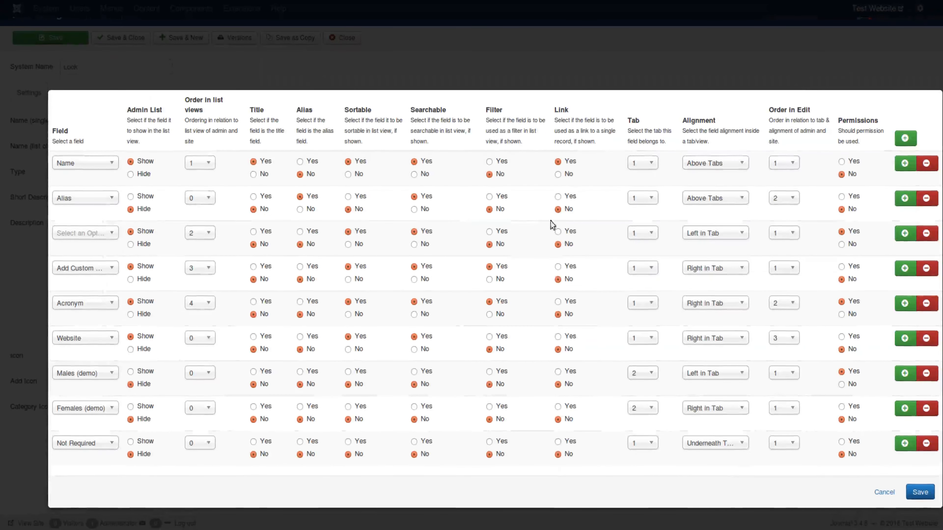
click(89, 234)
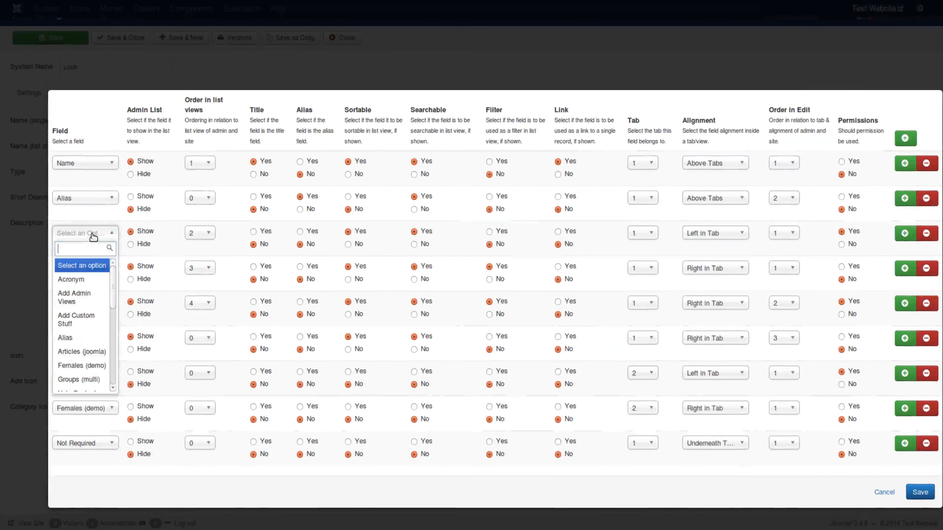
click(121, 227)
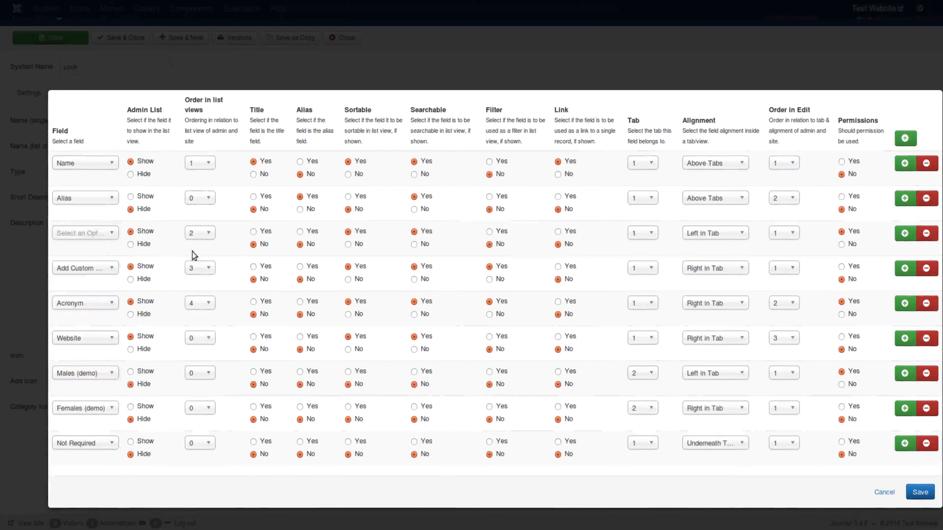
click(885, 493)
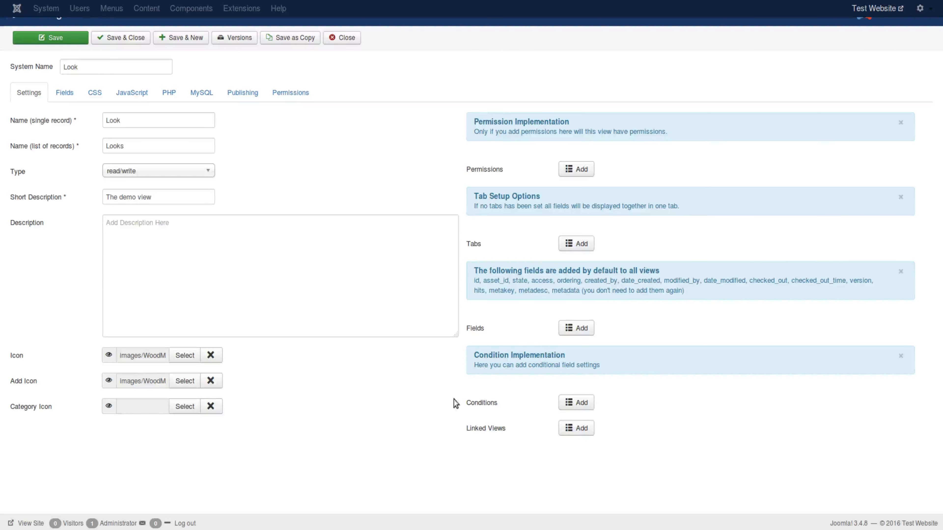
scroll(454, 400, up, 1)
click(334, 55)
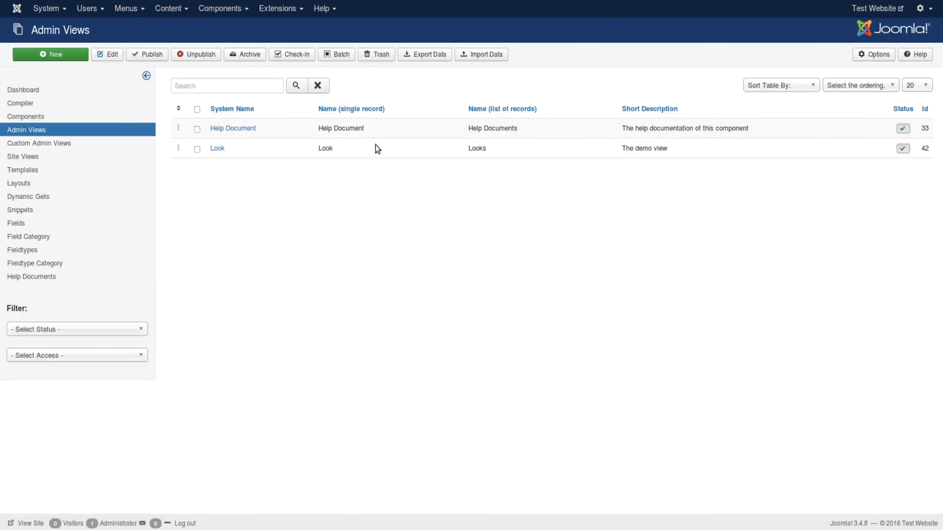
Open the list of fieldtypes and look through its first page.
click(58, 254)
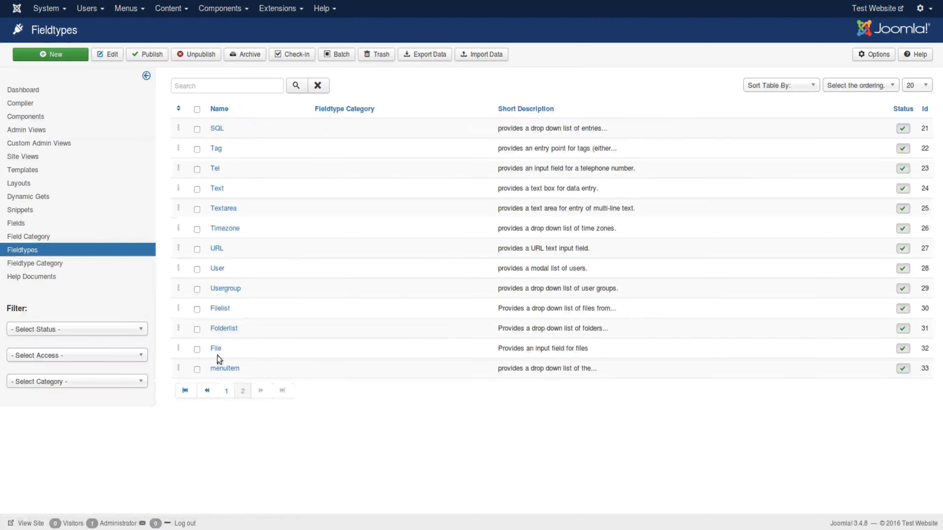
click(226, 390)
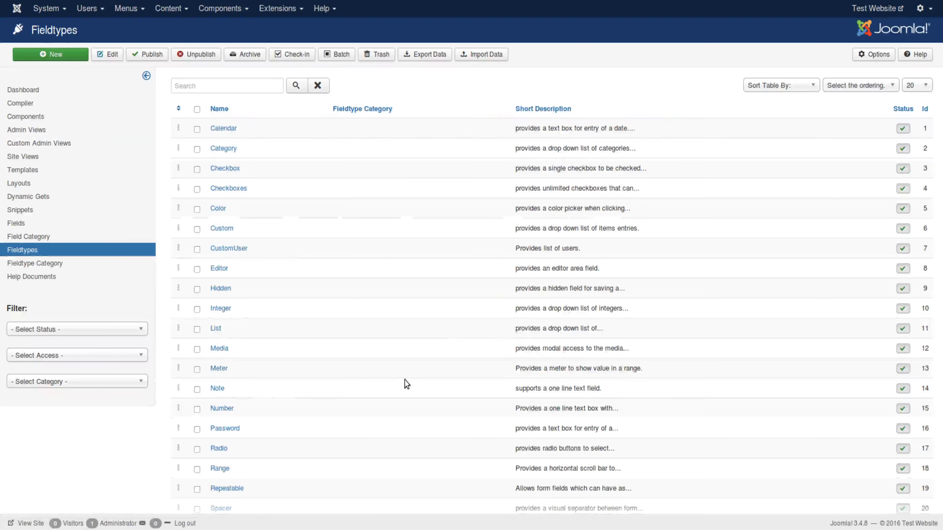
scroll(404, 379, down, 2)
scroll(406, 384, up, 2)
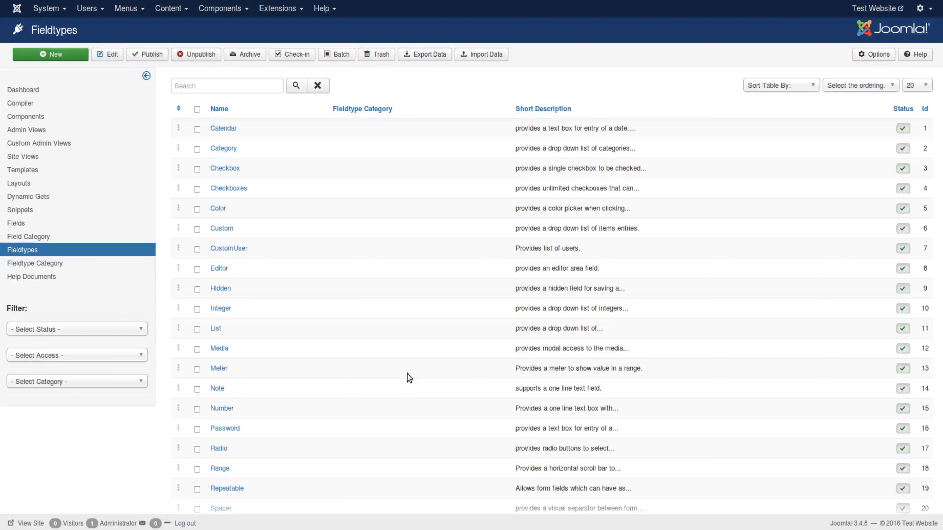
Open the Checkbox fieldtype and examine its properties from type to showon, including the adjustable, mandatory and translatable settings.
click(225, 169)
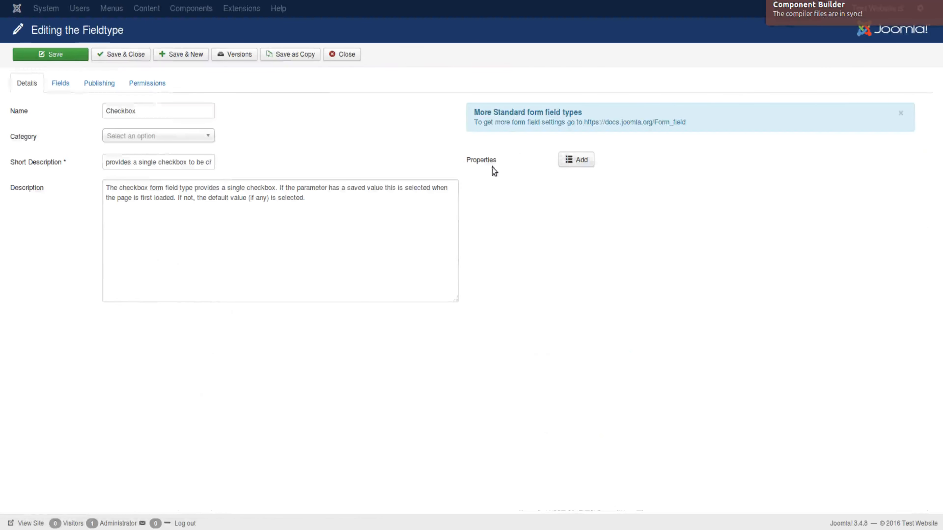
click(569, 165)
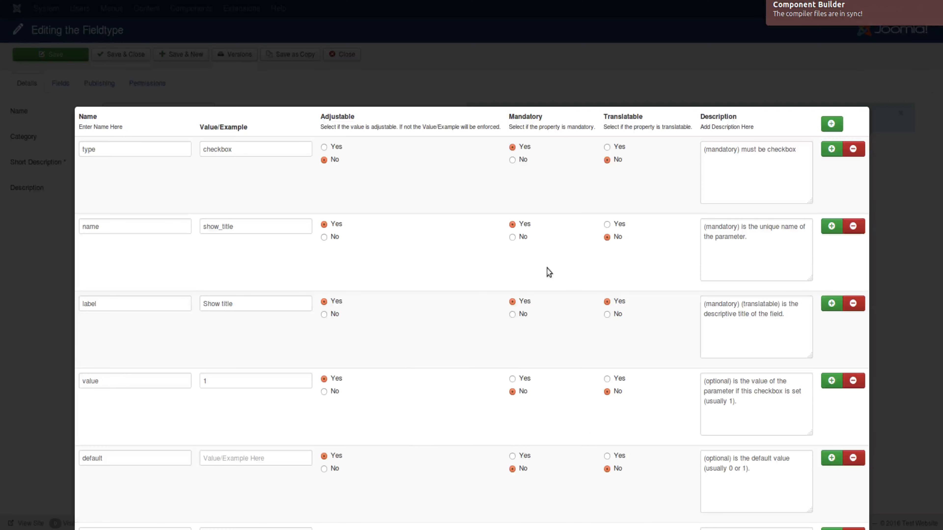
click(122, 150)
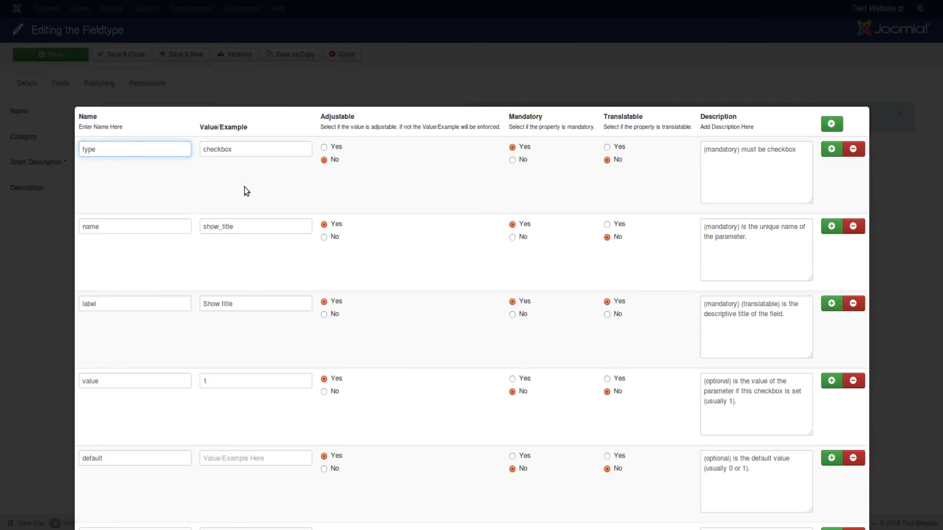
scroll(275, 242, down, 9)
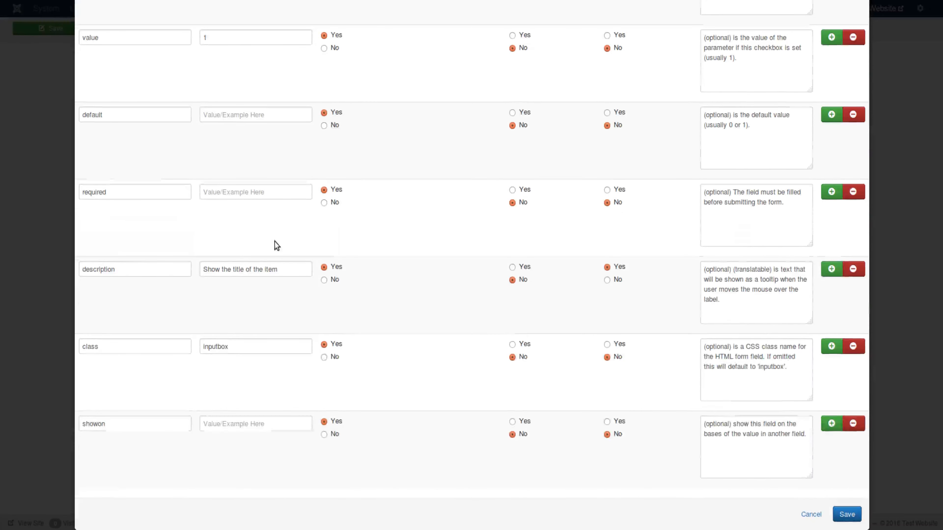
scroll(488, 319, up, 9)
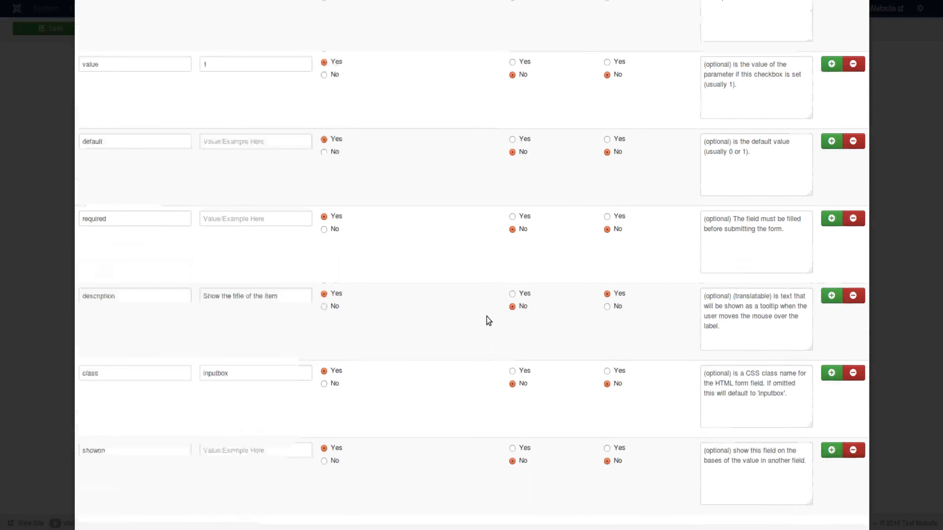
scroll(488, 319, down, 2)
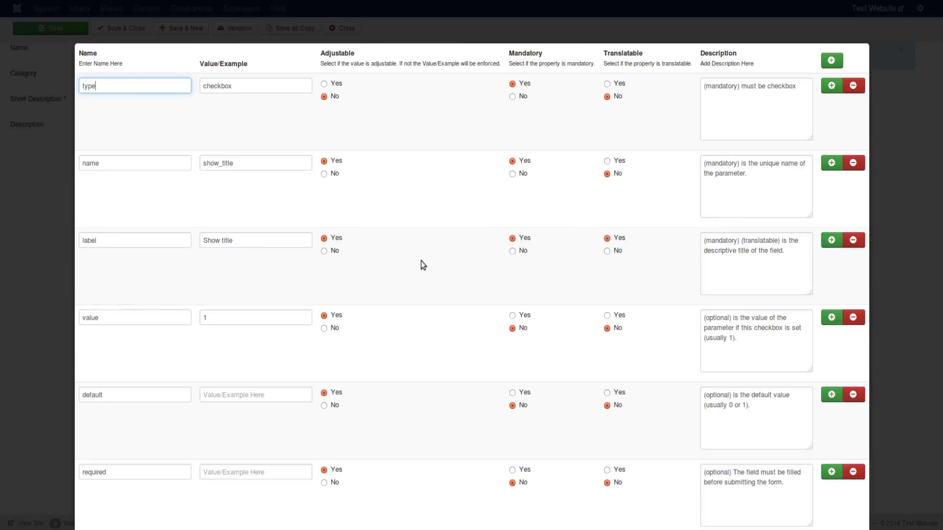
scroll(420, 261, down, 6)
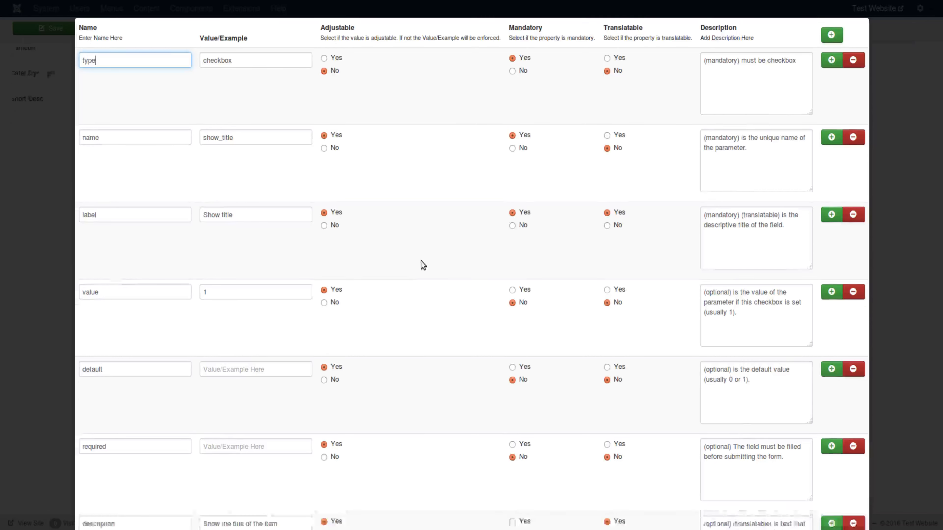
scroll(421, 261, down, 1)
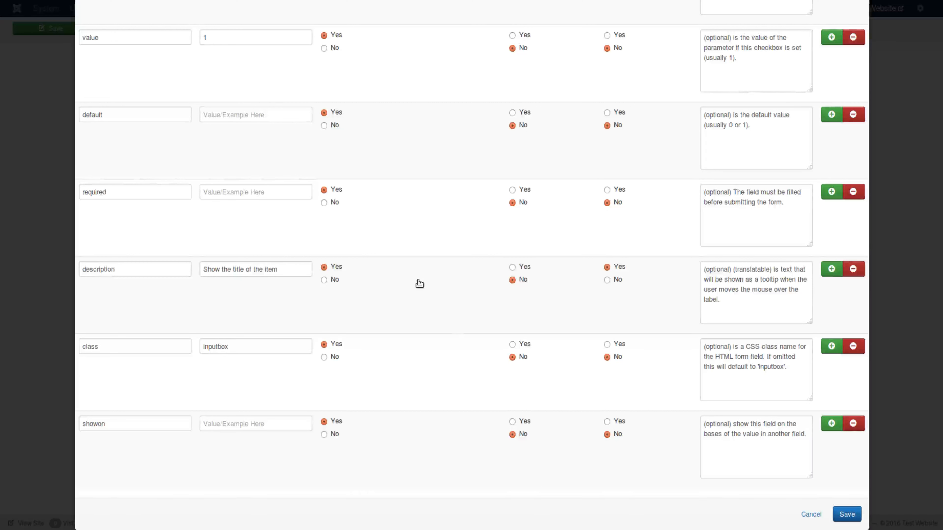
scroll(418, 282, up, 4)
scroll(419, 282, down, 4)
scroll(474, 391, up, 4)
scroll(475, 393, up, 5)
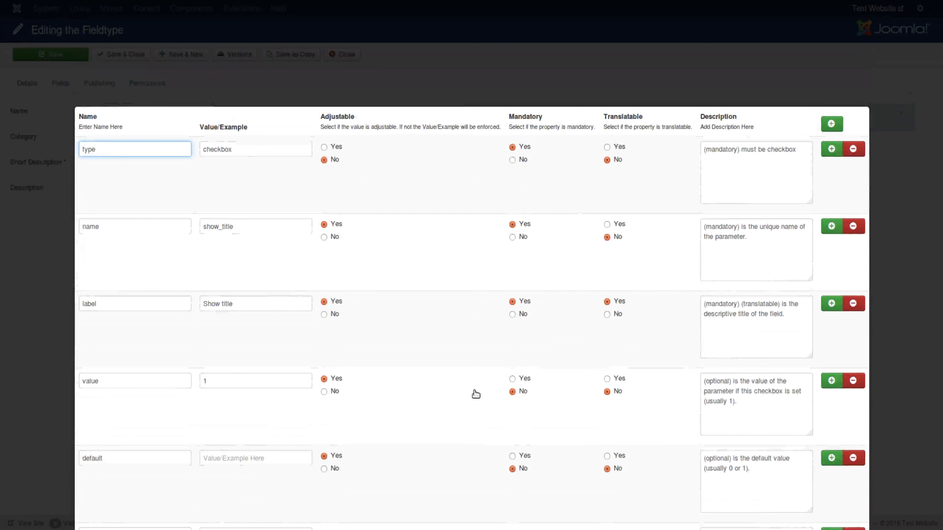
Examine the showon property of the Checkbox fieldtype.
scroll(475, 392, down, 9)
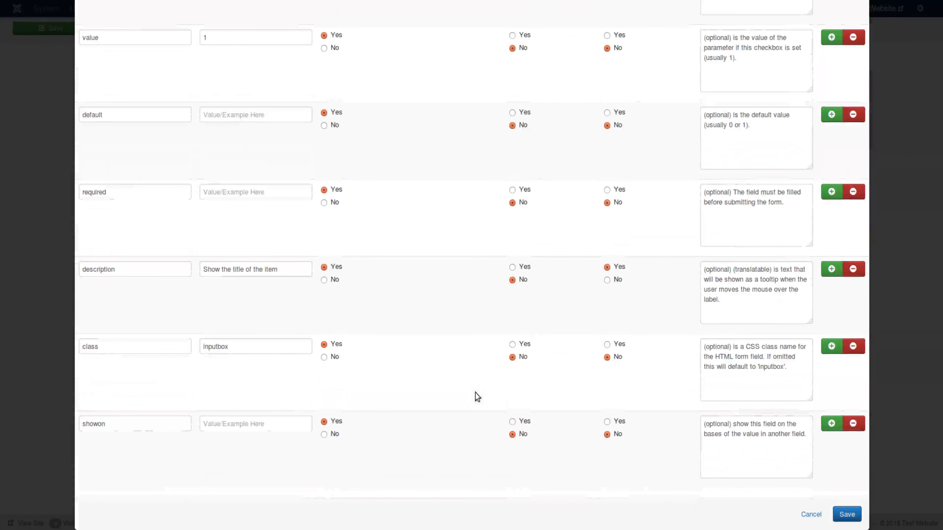
click(120, 428)
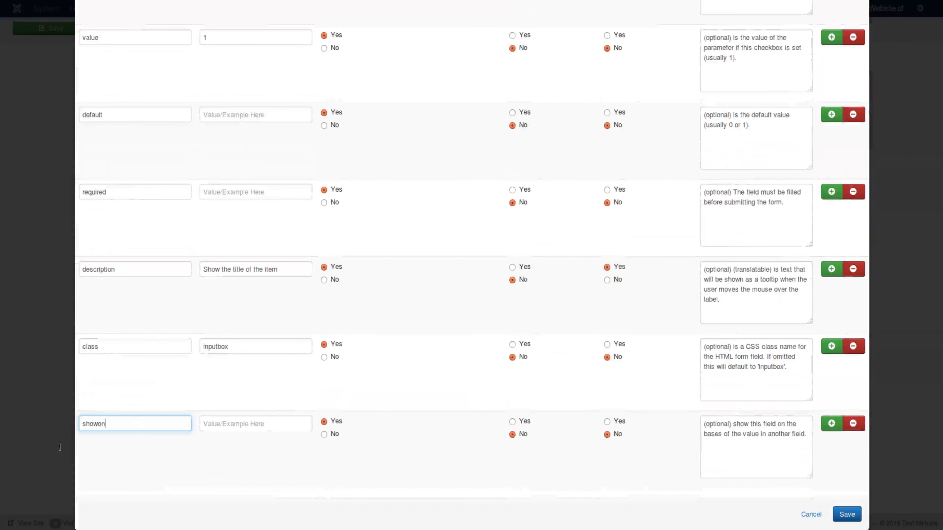
key(ctrl+a)
click(465, 374)
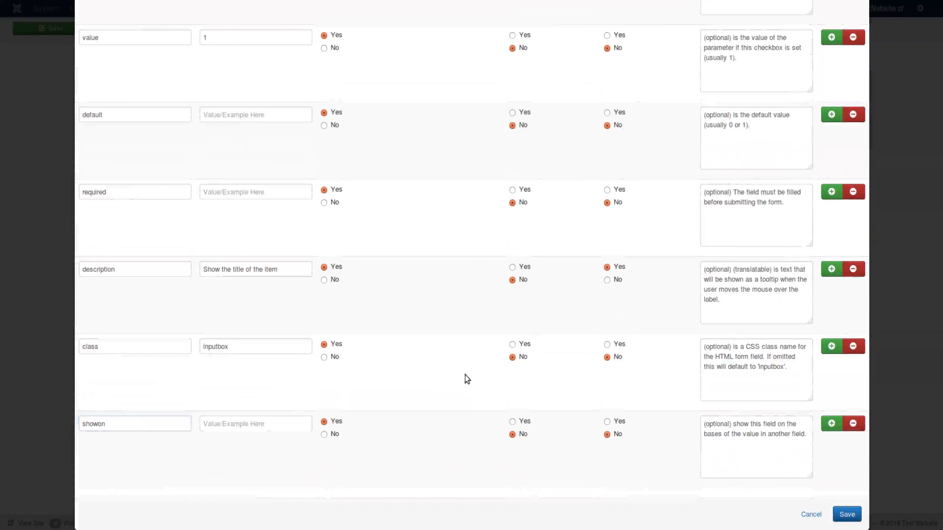
click(178, 428)
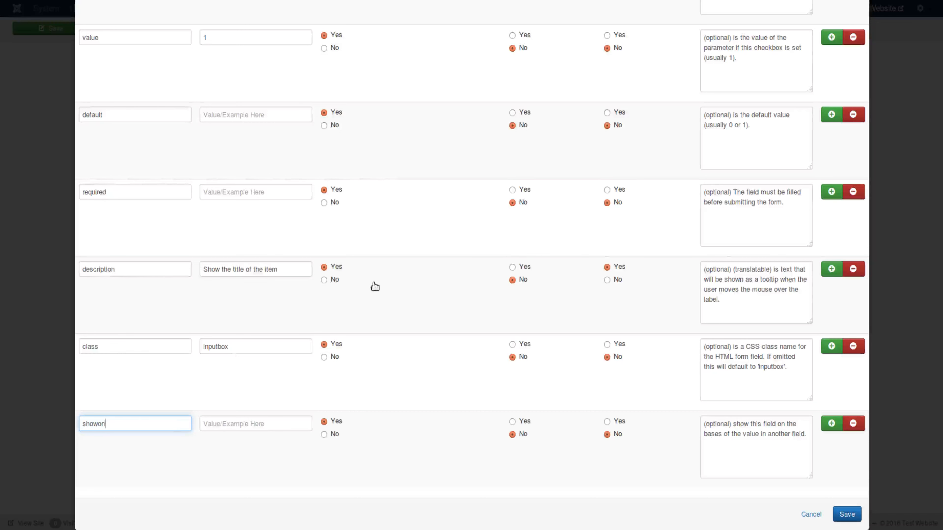
Examine the name and example value of the Checkbox fieldtype's type property.
scroll(373, 286, up, 5)
scroll(372, 285, up, 4)
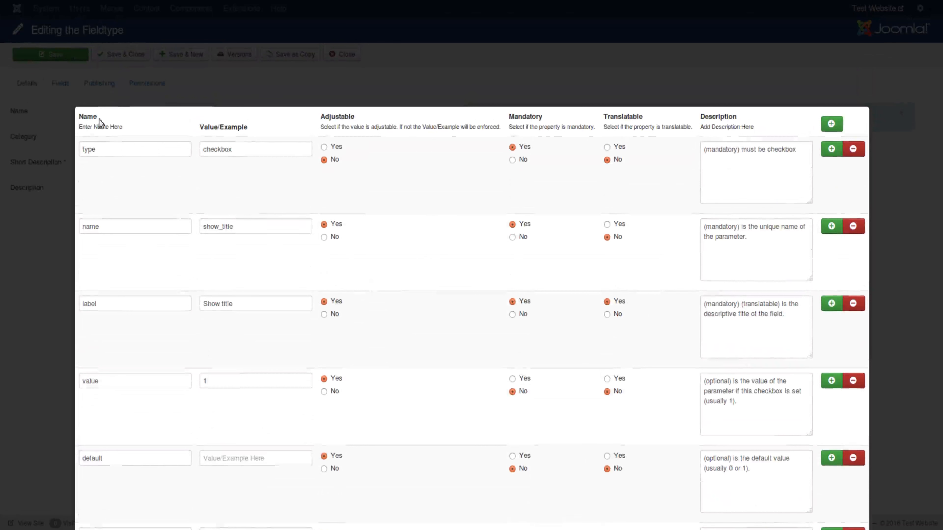
click(104, 150)
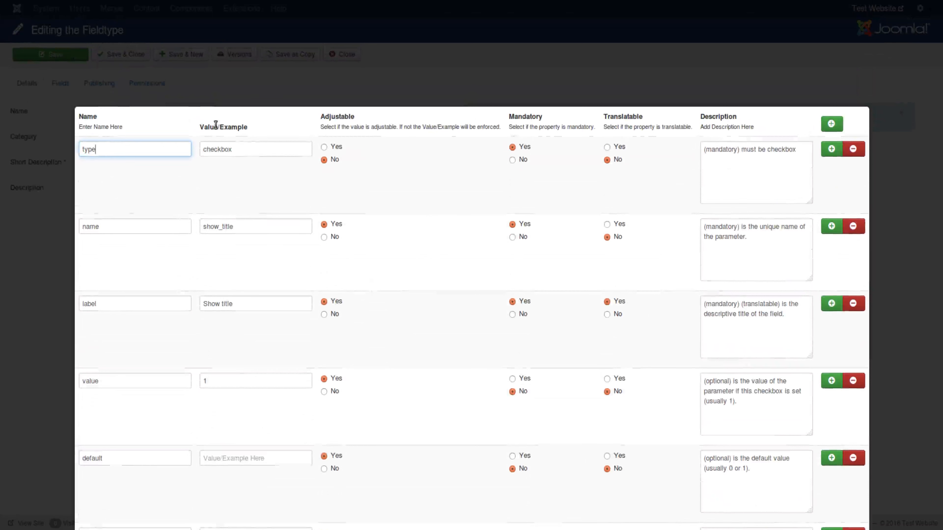
click(234, 149)
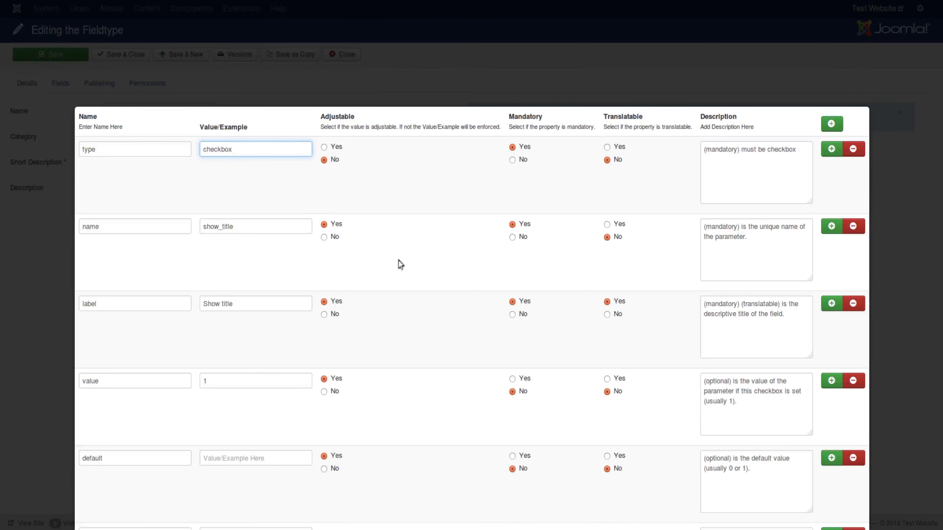
scroll(514, 290, down, 9)
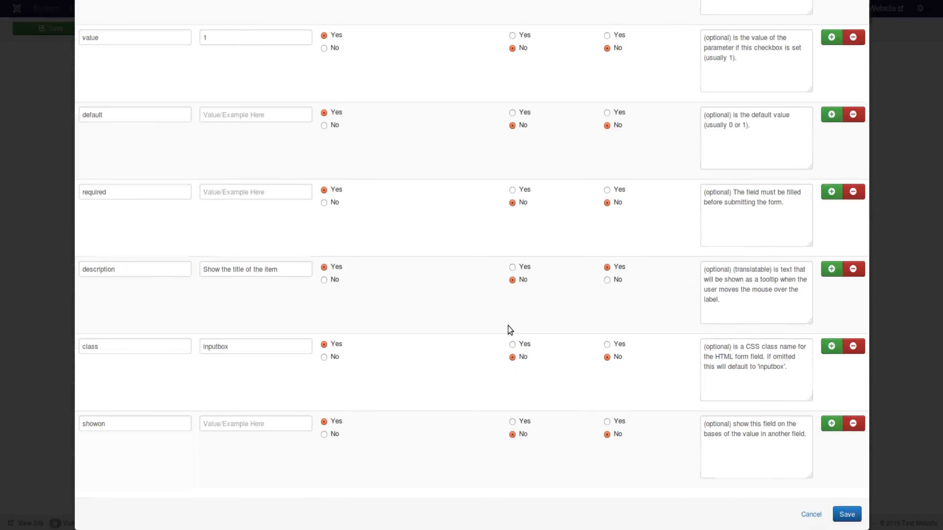
click(804, 514)
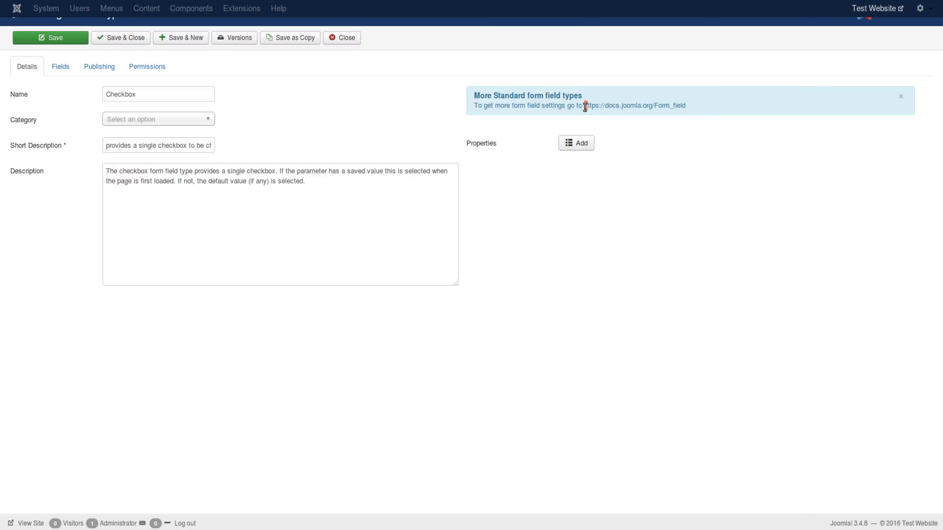
drag(585, 107, 687, 109)
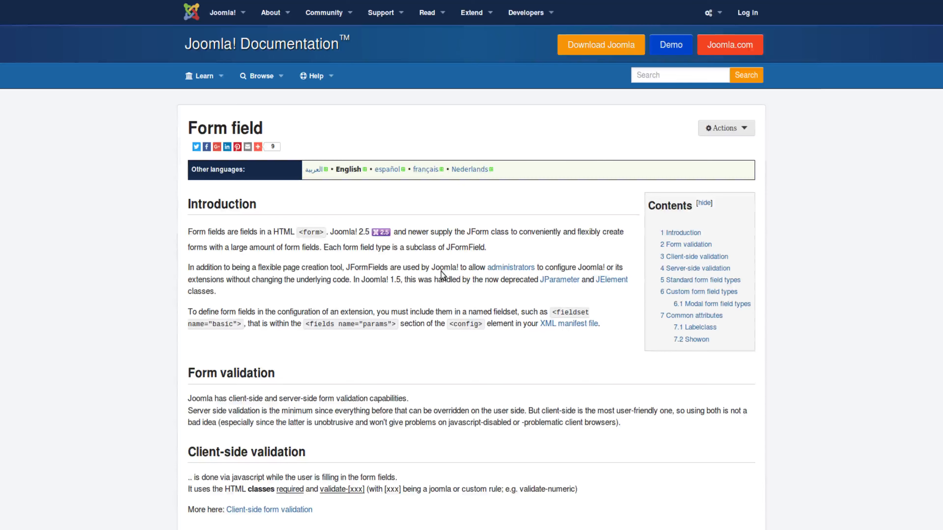
Look through the table of standard form field types on the Form field documentation page.
scroll(441, 272, down, 15)
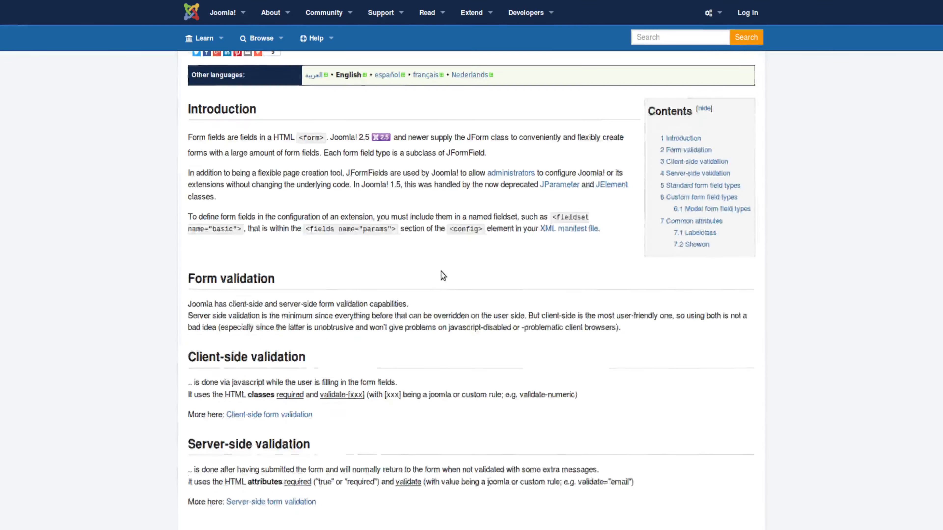
scroll(443, 275, down, 15)
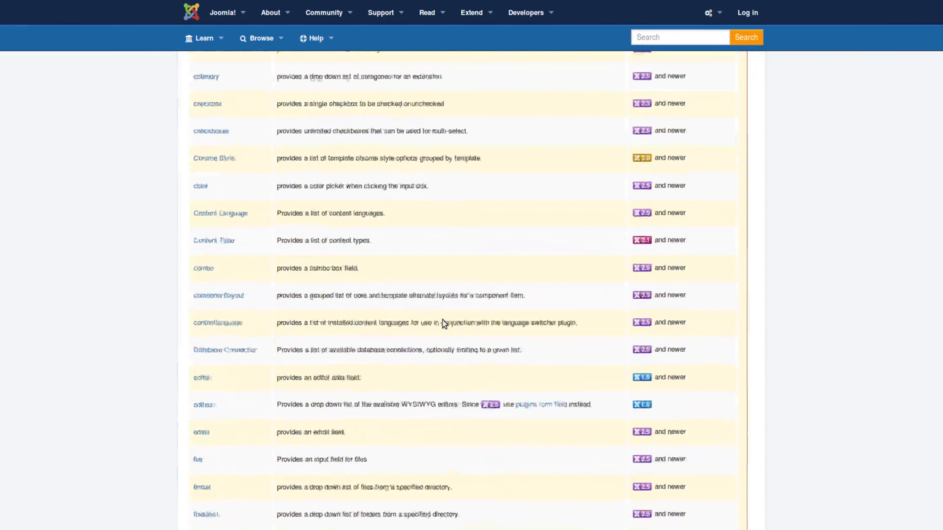
scroll(442, 321, down, 15)
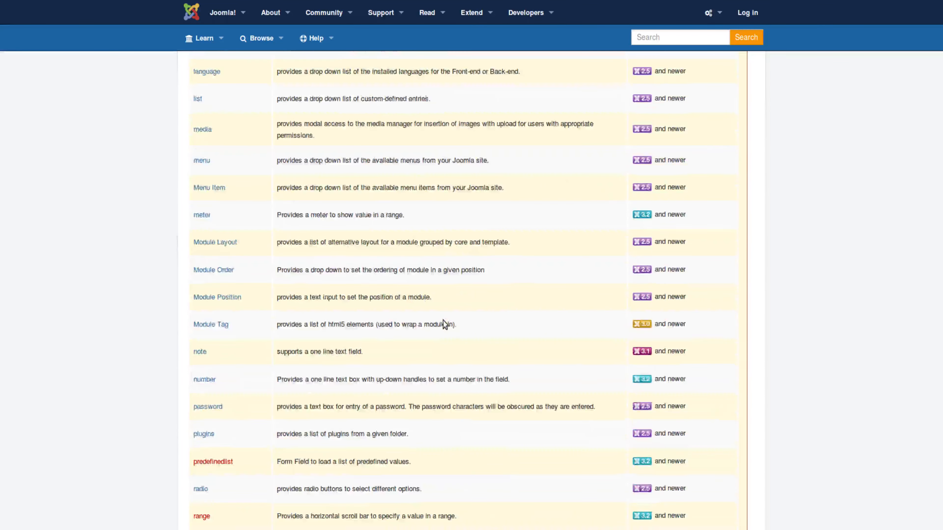
scroll(445, 324, down, 3)
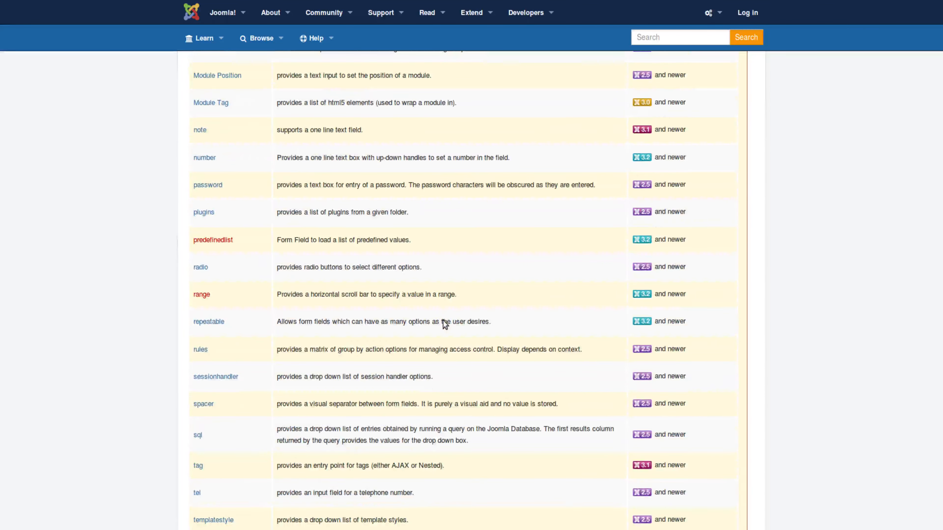
scroll(443, 322, up, 10)
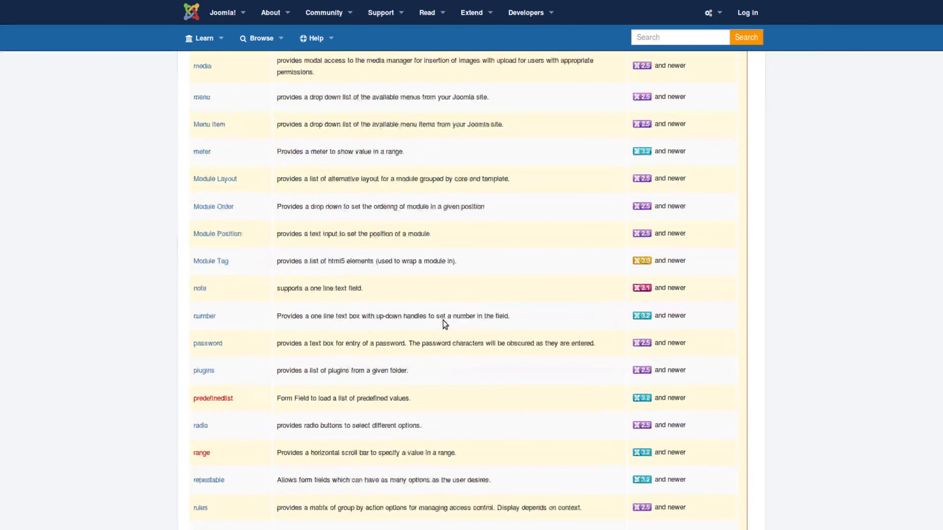
scroll(377, 287, up, 4)
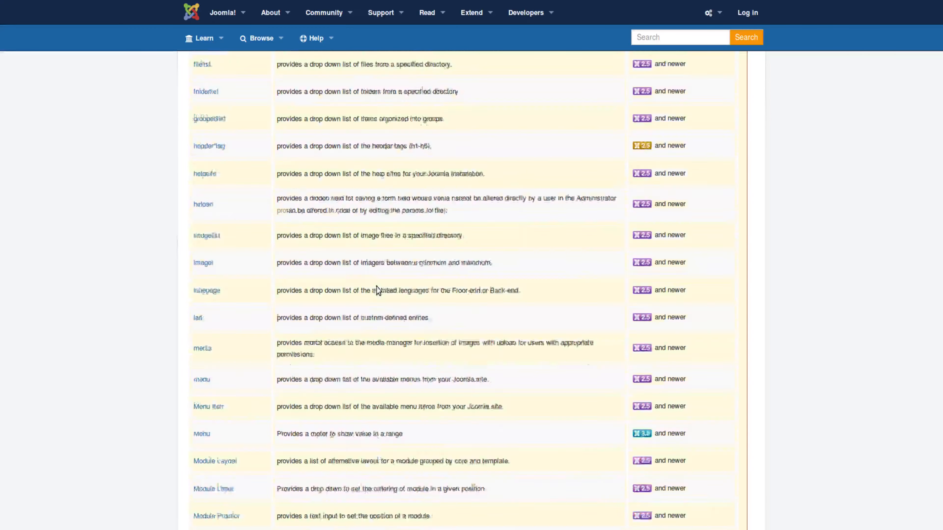
scroll(377, 287, down, 10)
scroll(377, 288, down, 8)
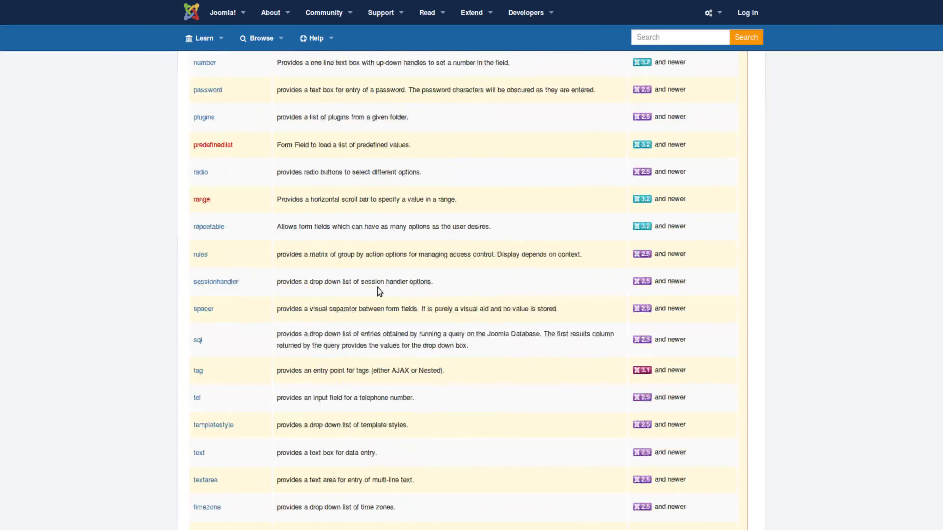
scroll(377, 288, up, 20)
scroll(376, 285, up, 6)
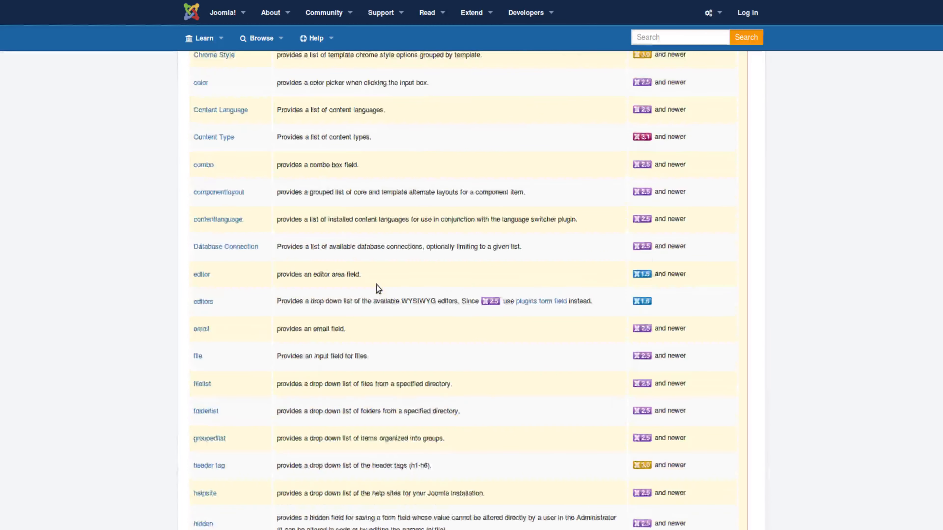
scroll(257, 189, up, 2)
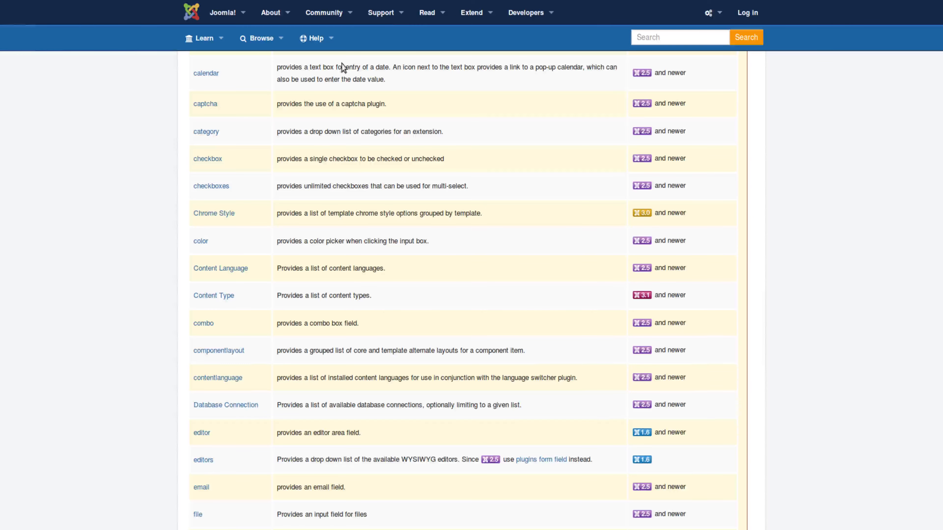
Open the checkbox form field type documentation and examine the mandatory mark on type and the optional mark on value.
click(211, 161)
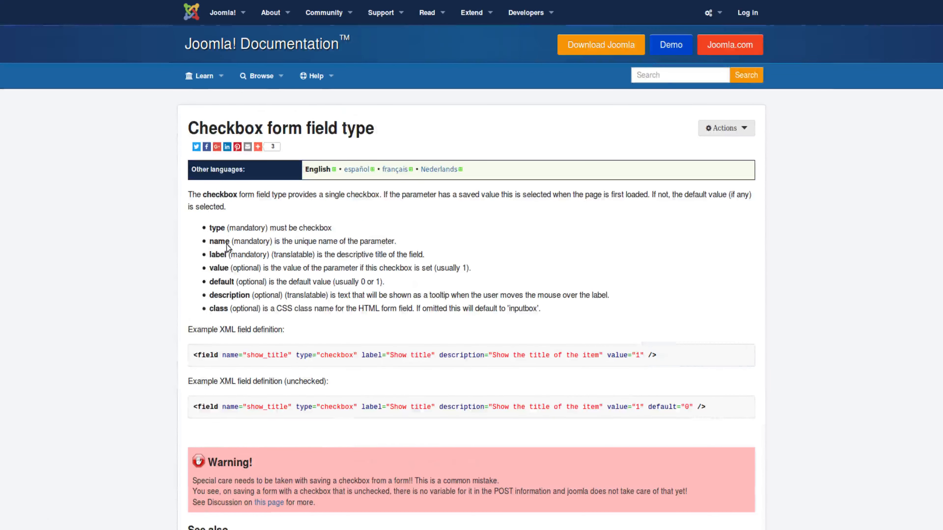
drag(230, 228, 265, 230)
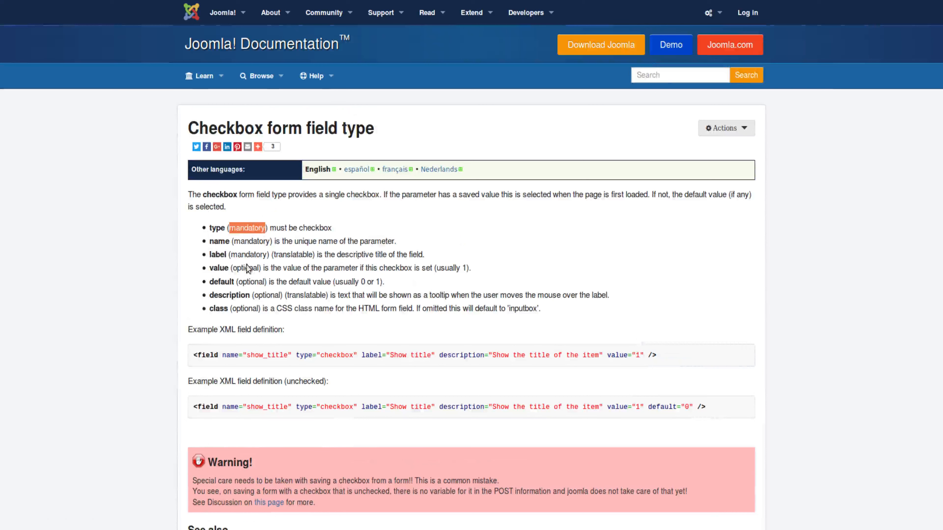
drag(233, 268, 261, 268)
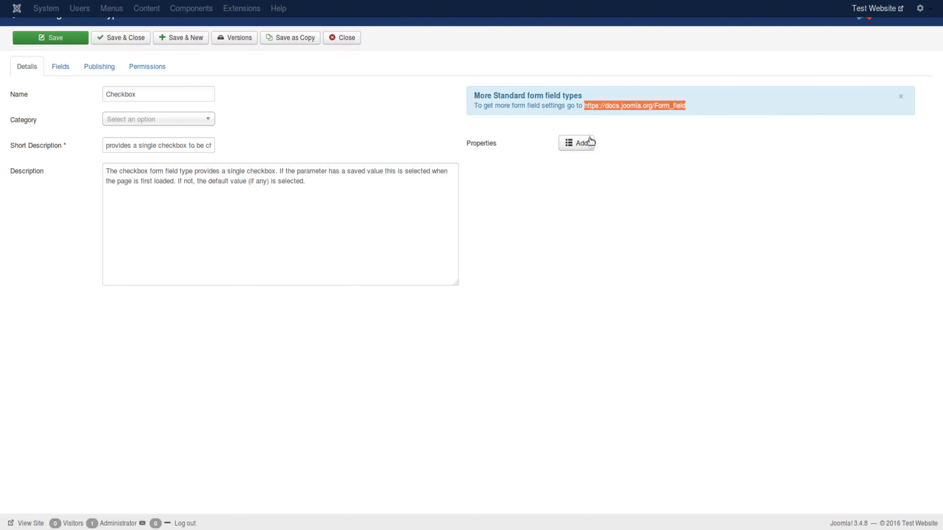
Return to the Checkbox fieldtype, reopen its properties and add a blank property row below showon.
click(588, 145)
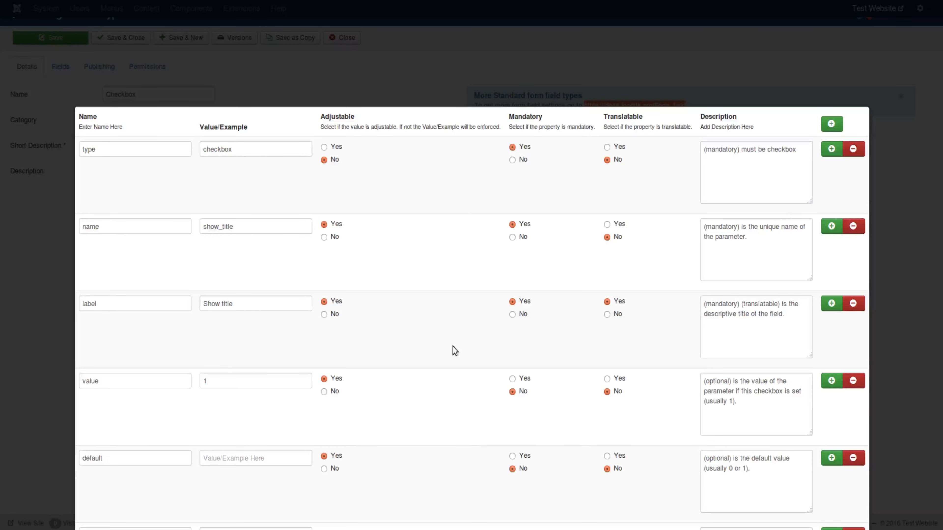
scroll(452, 351, down, 10)
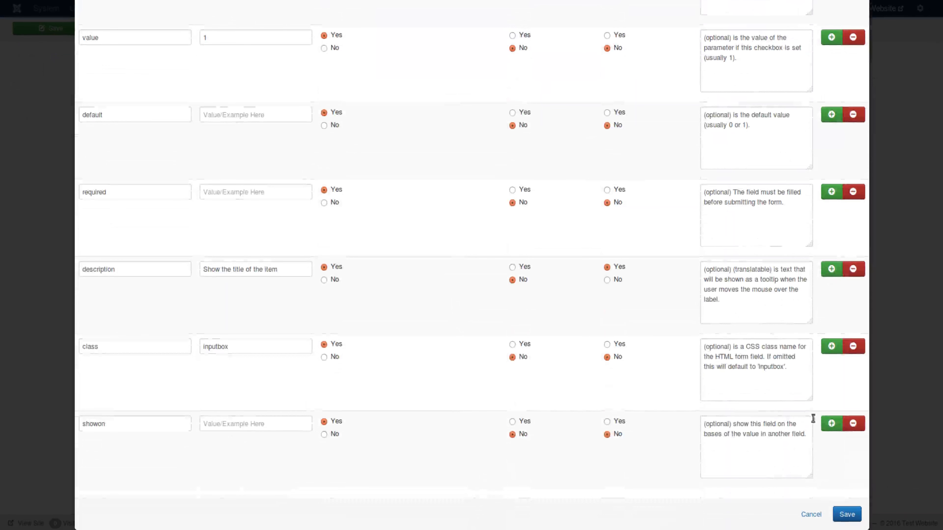
click(831, 424)
scroll(404, 472, down, 2)
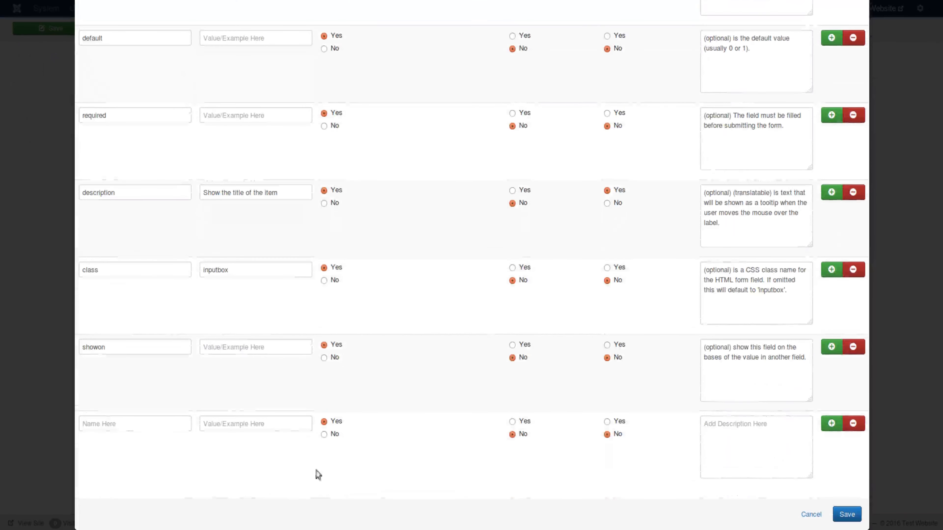
click(113, 423)
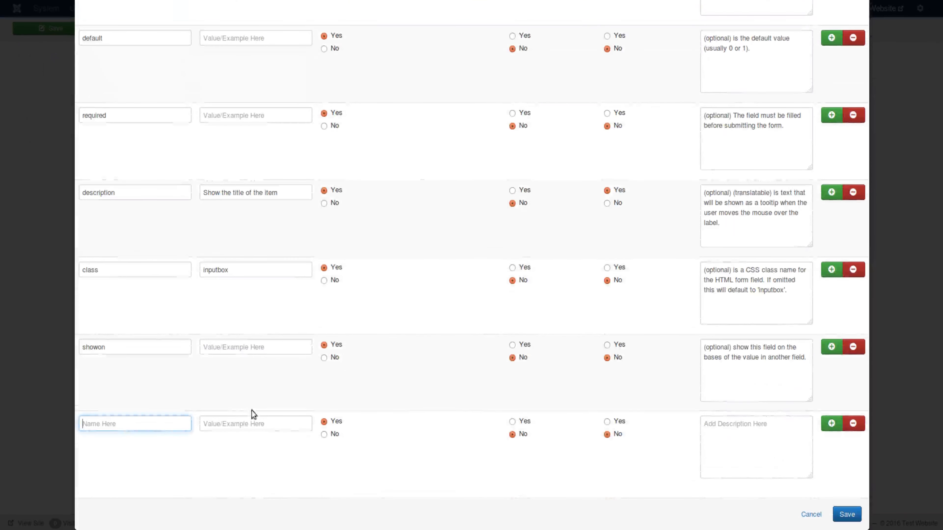
click(232, 423)
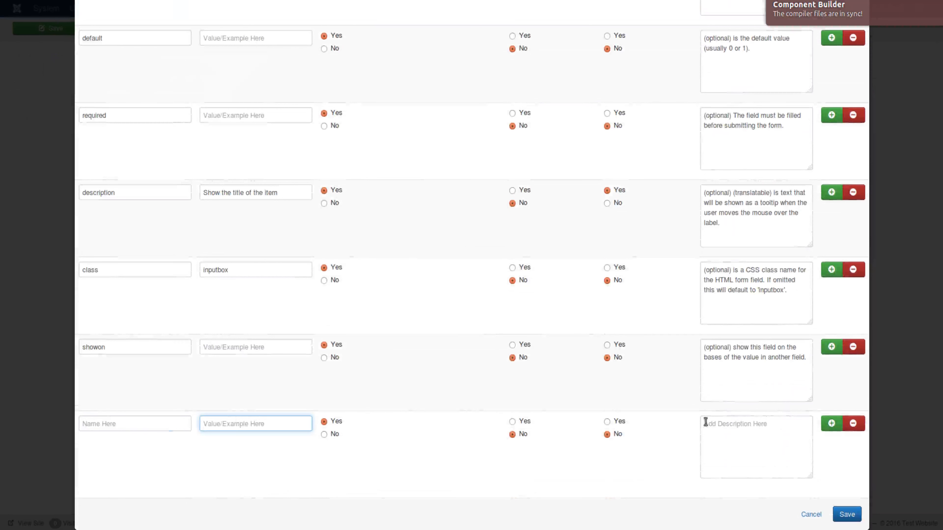
click(798, 440)
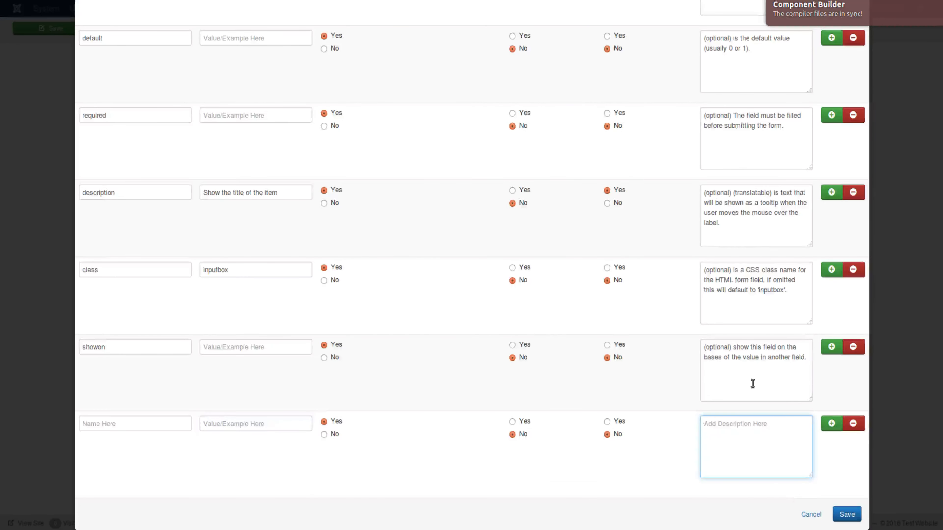
Examine the showon property's description and remove the blank property row below it.
drag(806, 364, 670, 344)
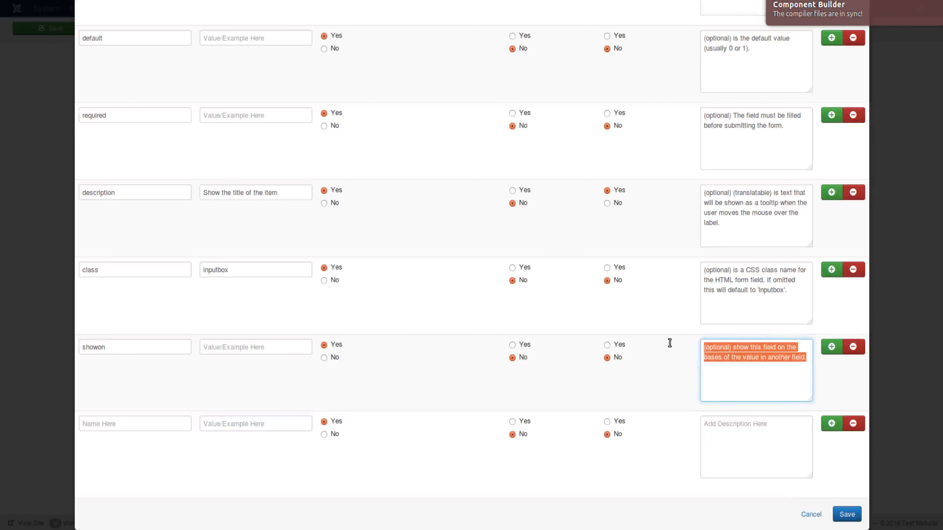
click(717, 445)
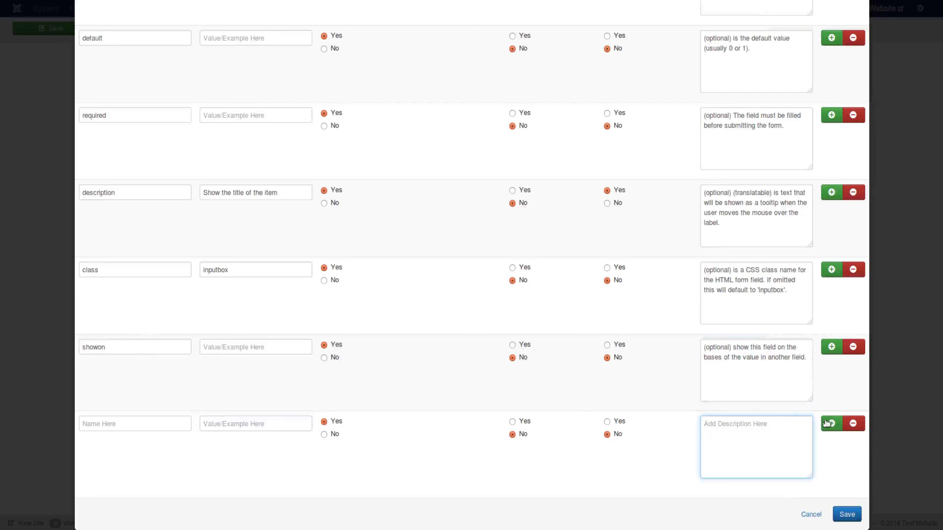
click(847, 423)
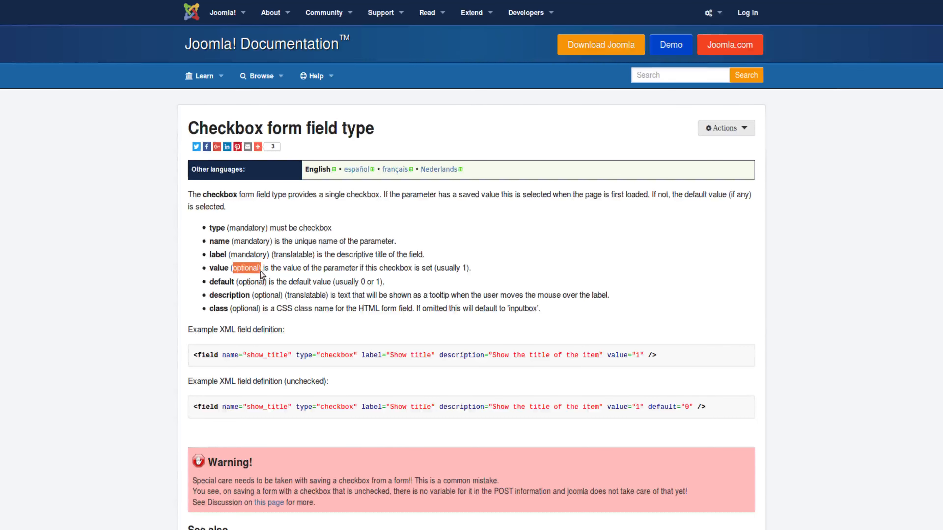
Switch to the Checkbox form field type documentation and examine the value attribute's description and the first example XML field definition.
click(259, 272)
drag(231, 272, 486, 267)
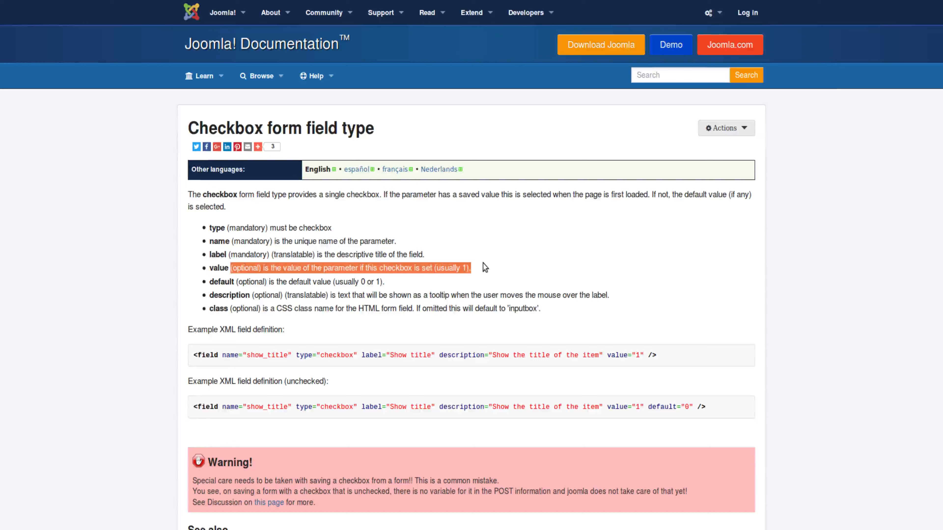
click(482, 263)
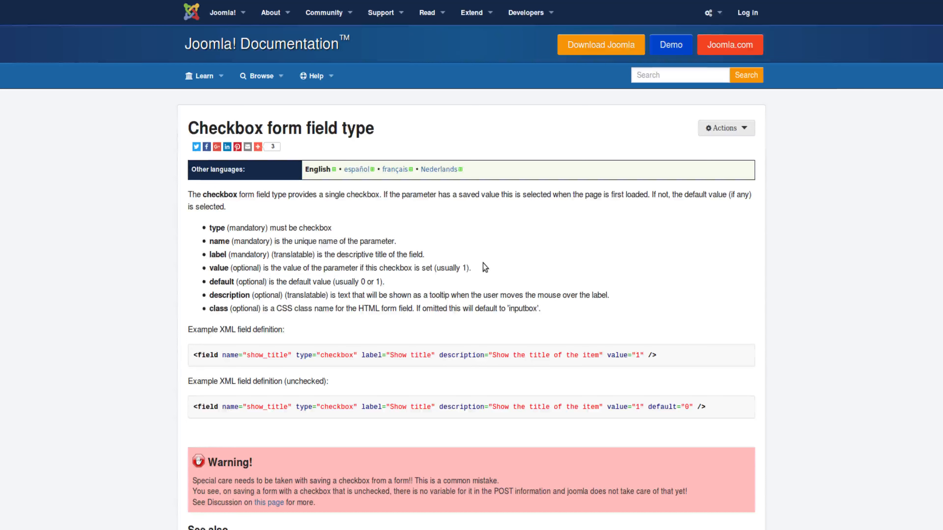
scroll(482, 263, down, 3)
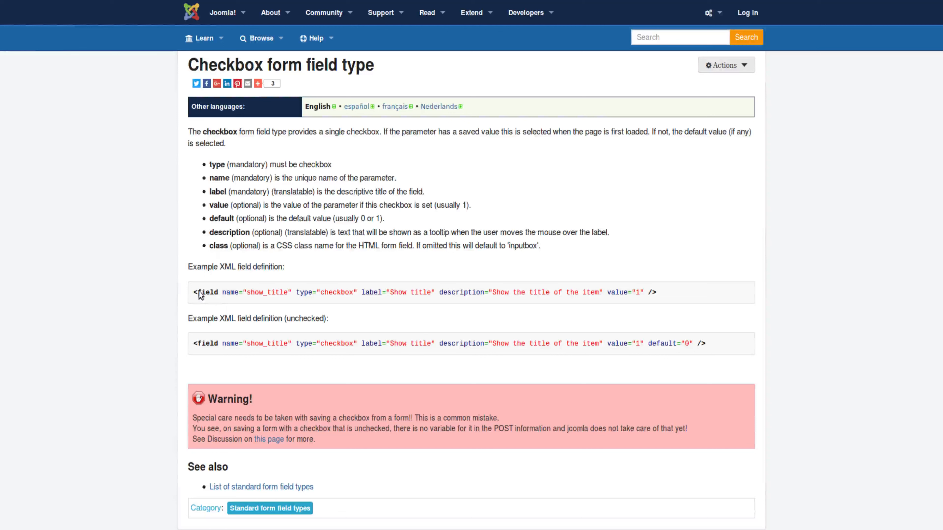
drag(195, 292, 404, 299)
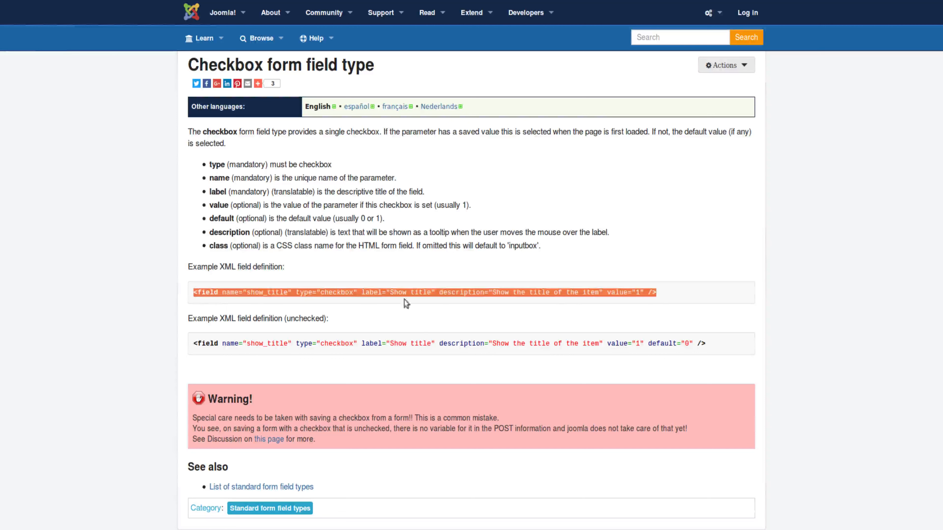
click(477, 283)
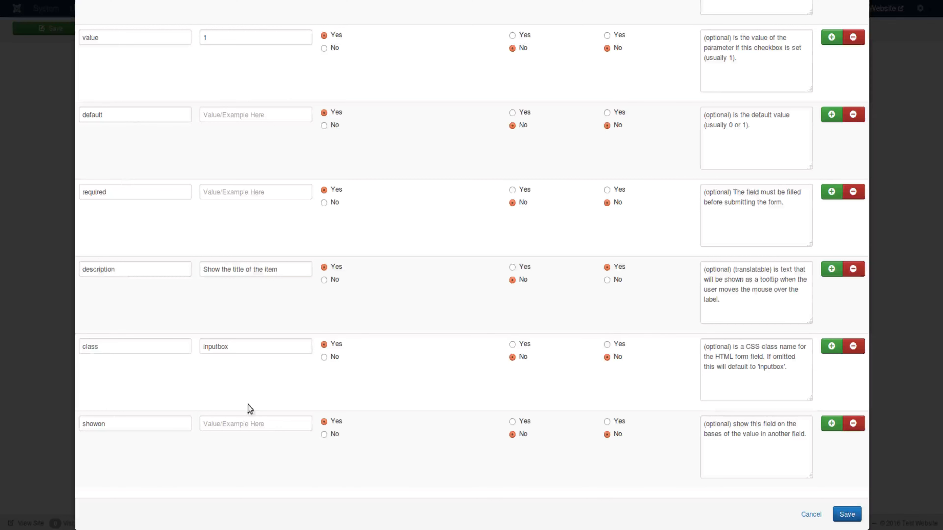
Review the Checkbox fieldtype's properties from type to showon and cancel the property editor.
scroll(248, 404, up, 7)
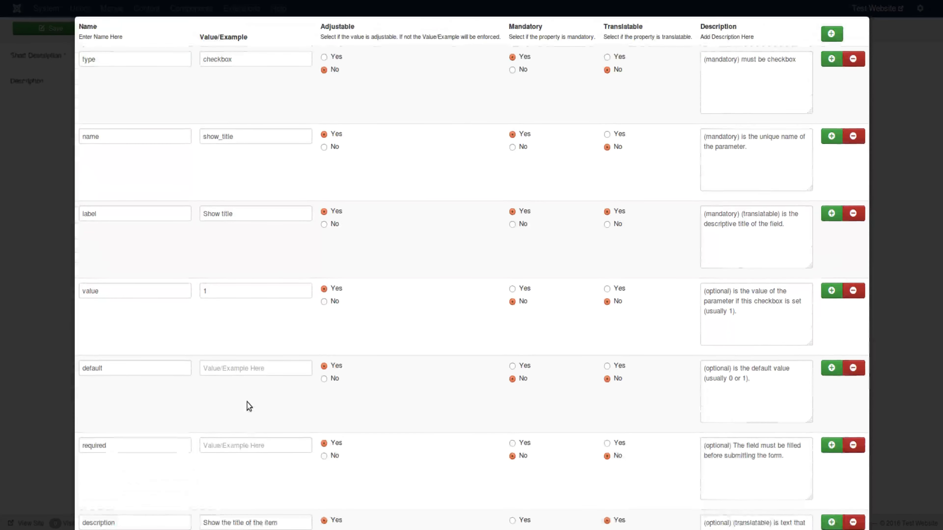
scroll(247, 402, up, 3)
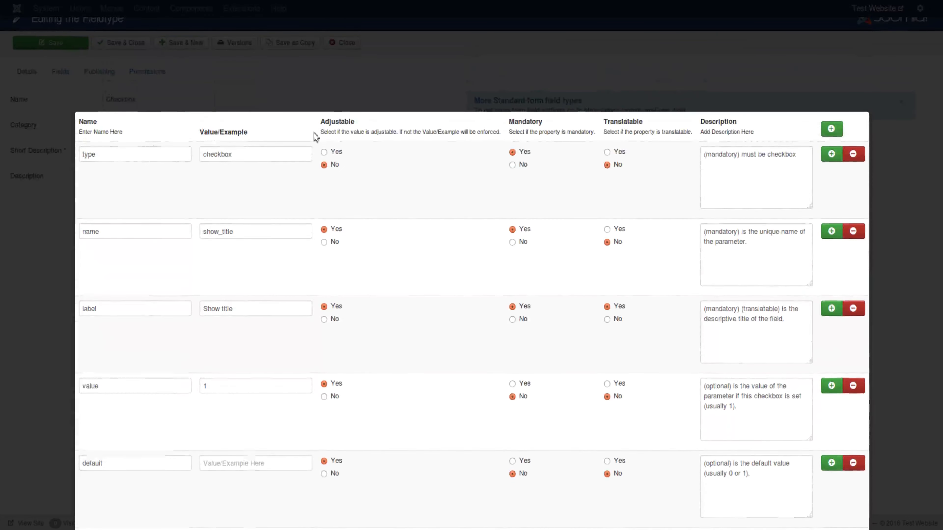
scroll(454, 256, down, 11)
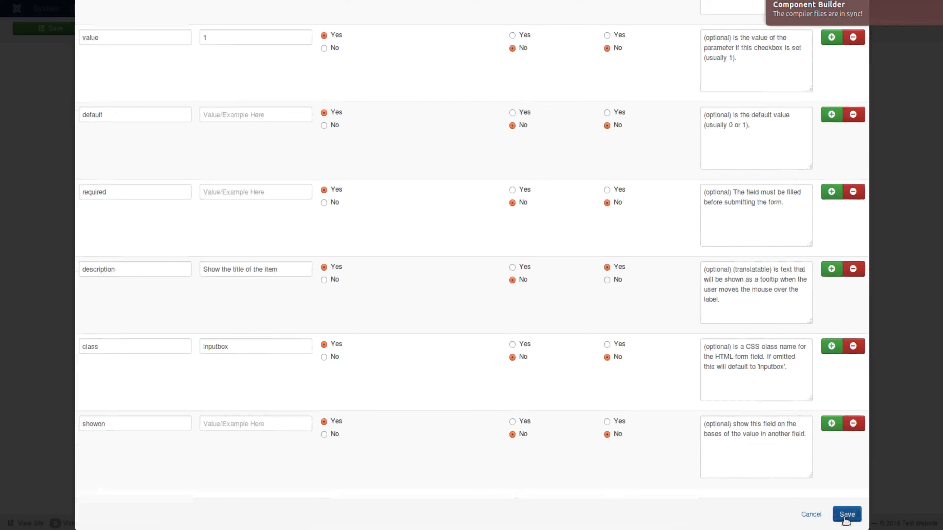
click(813, 519)
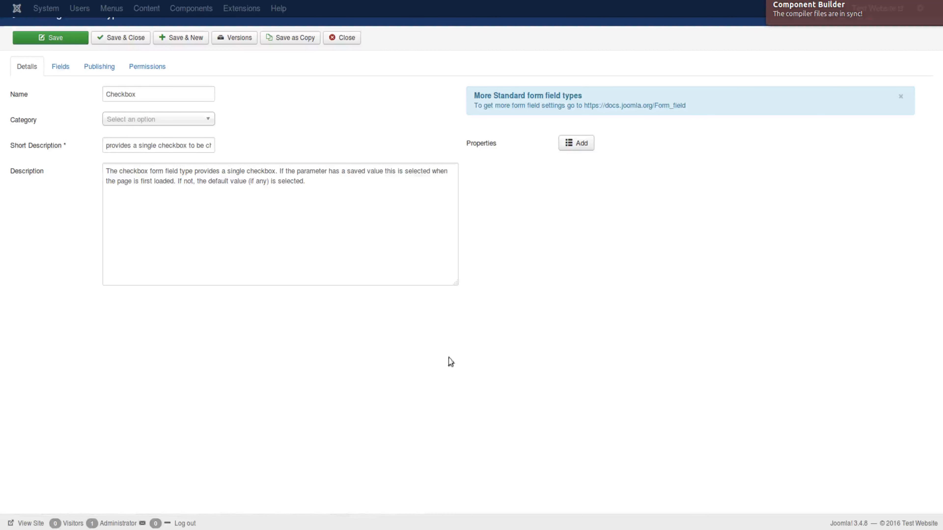
Close the Checkbox fieldtype without saving and show the second page of the fieldtypes list.
scroll(307, 189, up, 1)
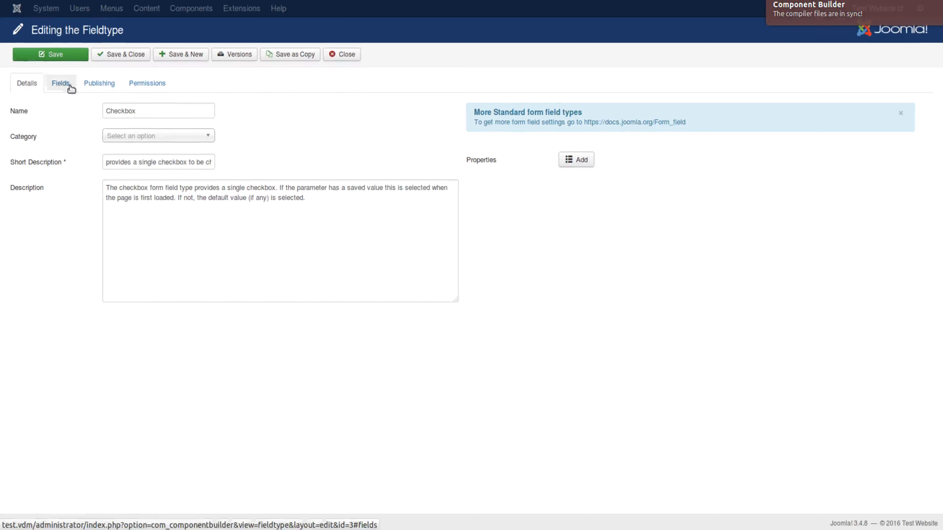
click(60, 85)
click(36, 85)
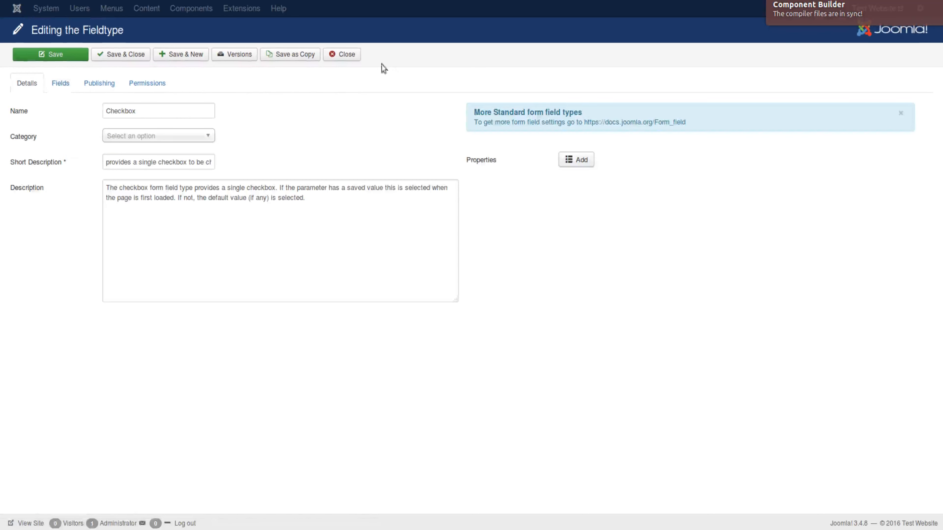
click(339, 55)
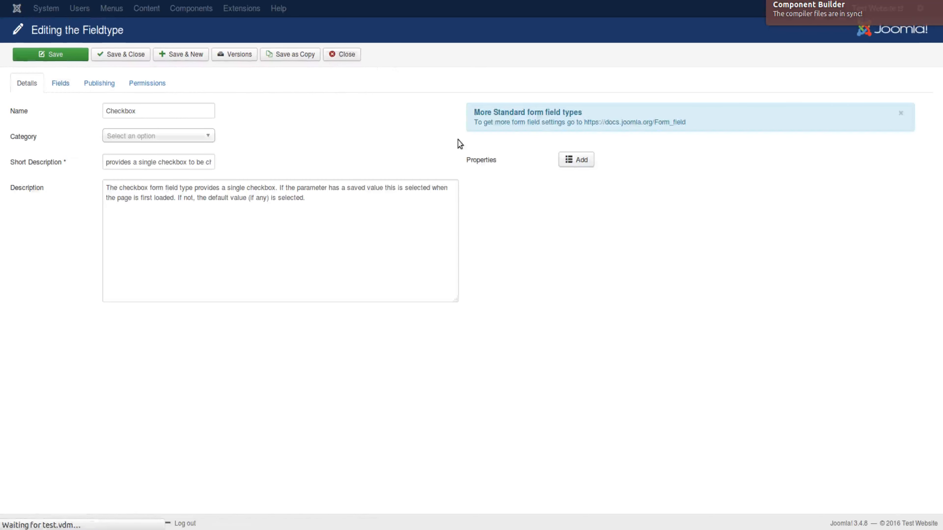
scroll(336, 298, down, 2)
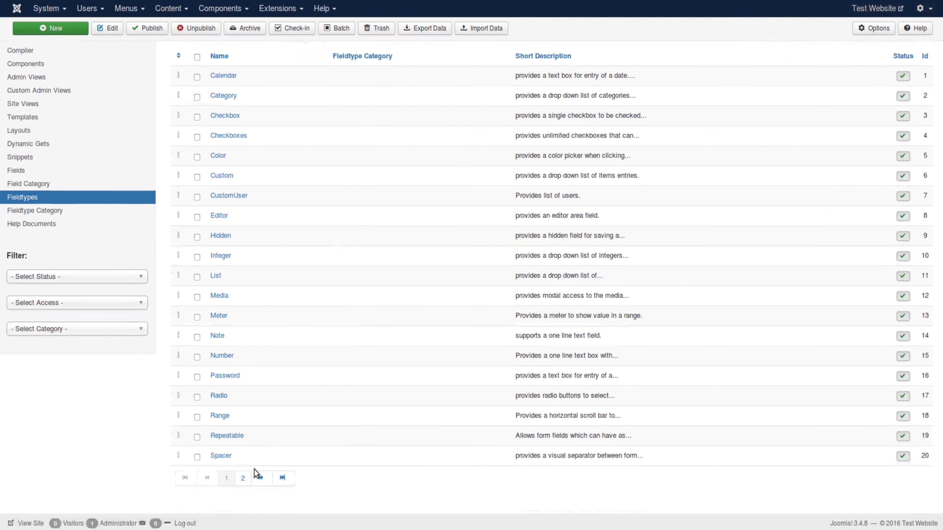
click(242, 478)
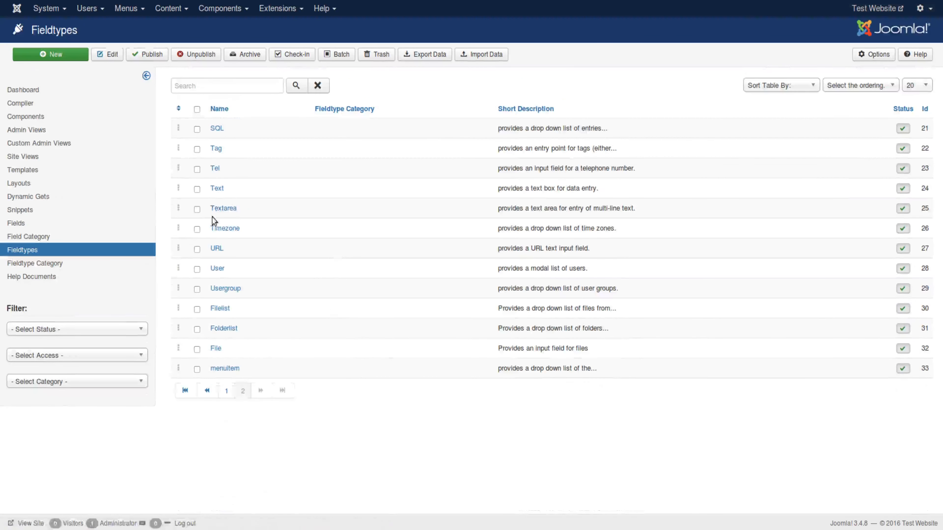
Open the Text fieldtype, list the fields that use it, and open the Name field to view its definition.
click(221, 190)
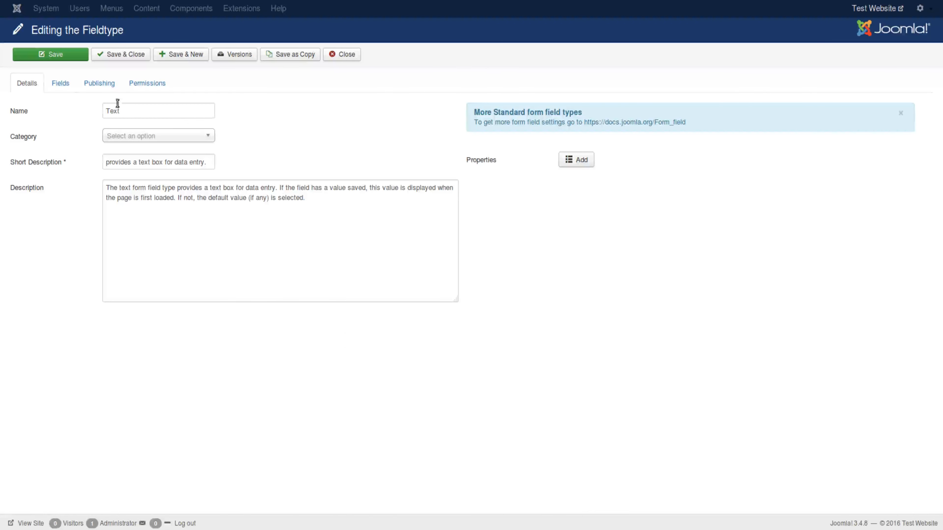
click(53, 88)
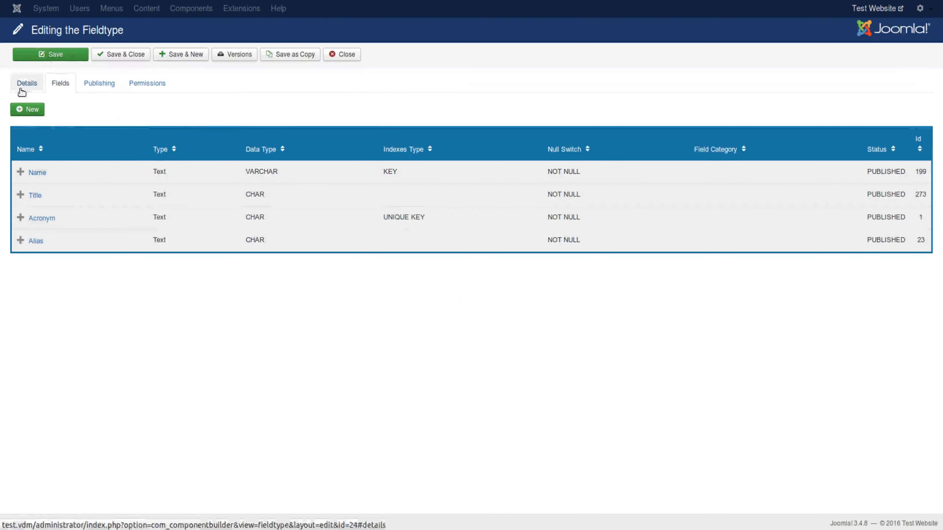
click(36, 175)
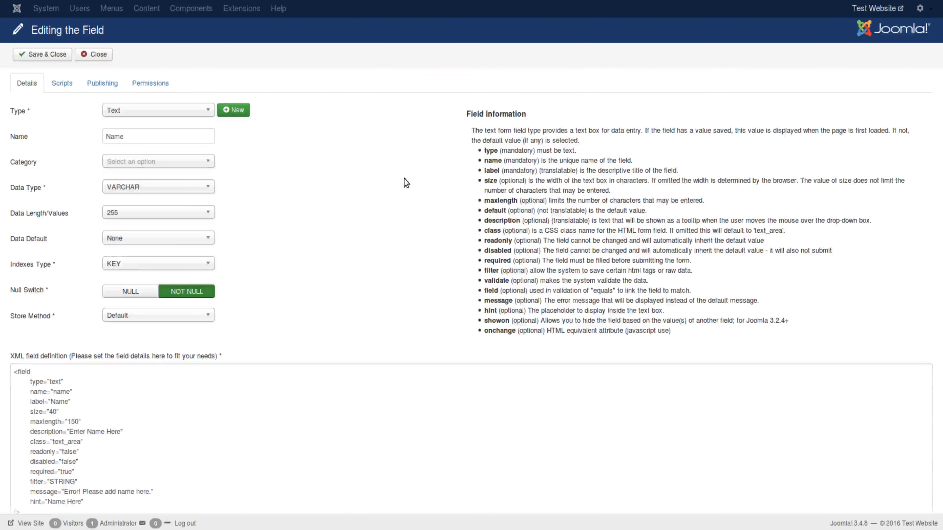
scroll(368, 195, down, 5)
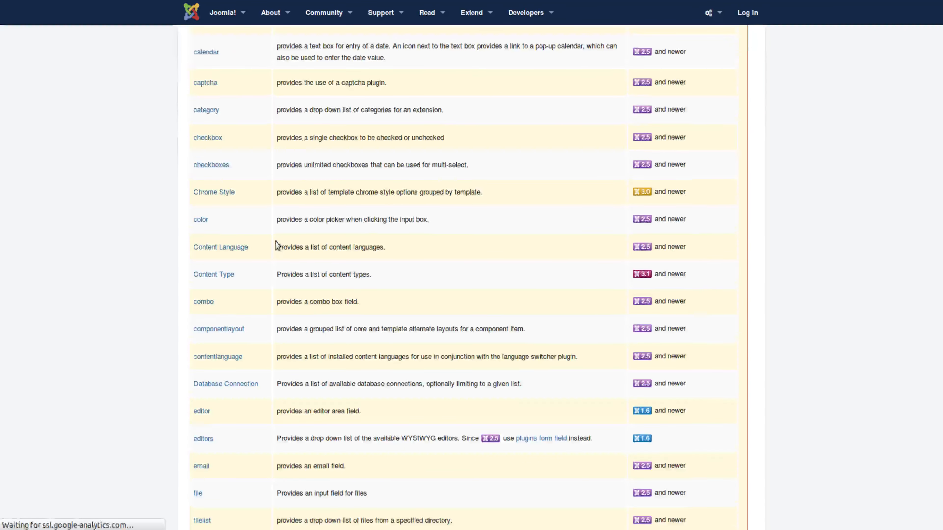
Switch to Joomla's form field documentation, open the text form field type page, and examine its attributes and example XML field definitions.
scroll(275, 316, down, 8)
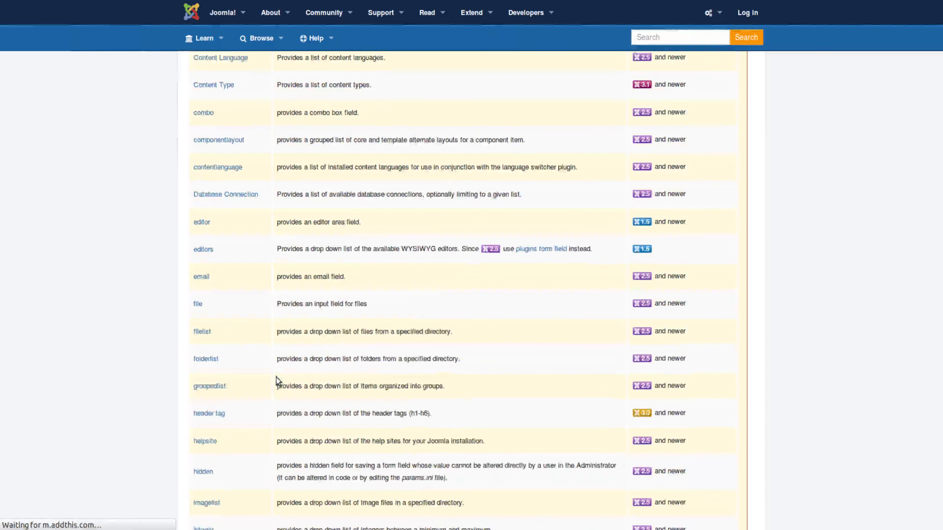
scroll(273, 379, down, 10)
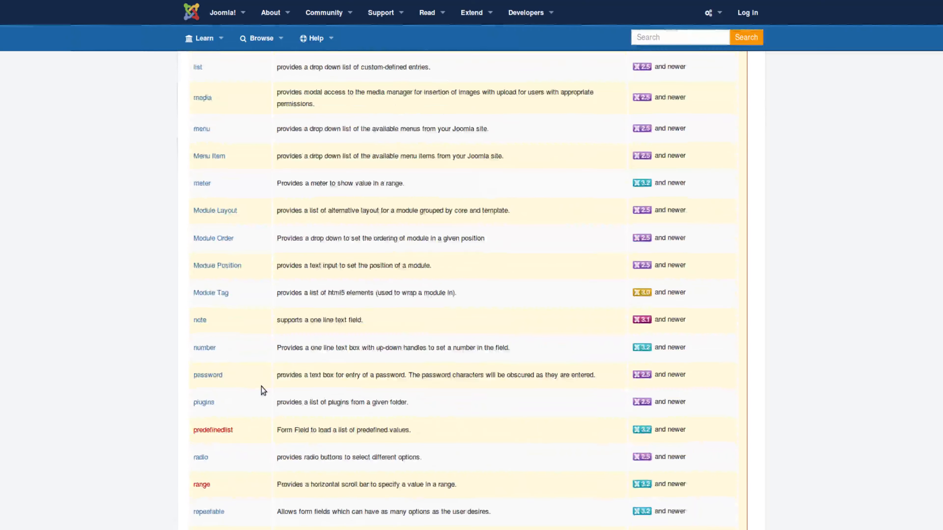
scroll(262, 390, down, 6)
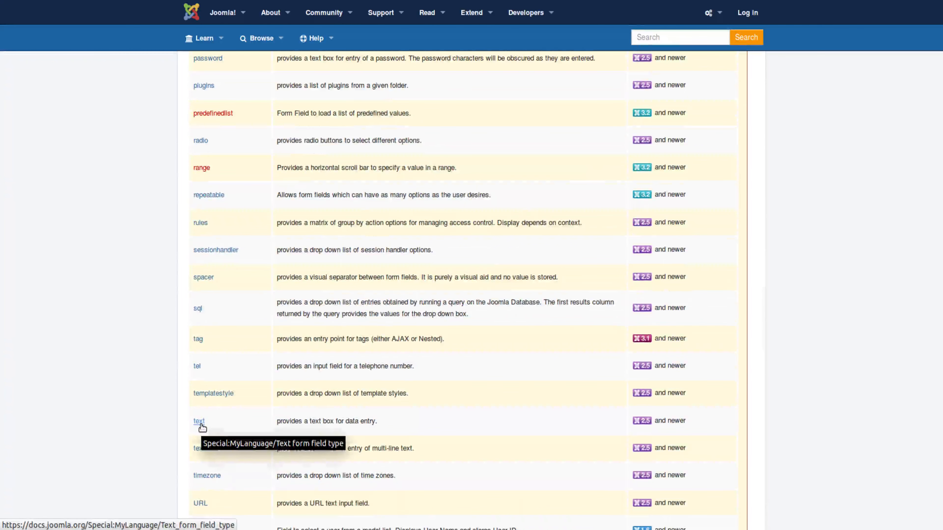
click(200, 421)
scroll(375, 352, down, 4)
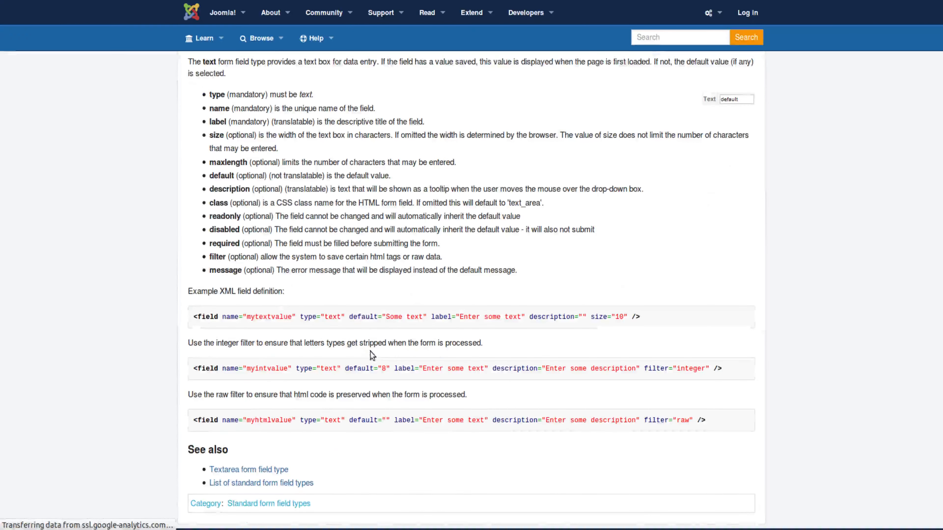
drag(193, 394, 741, 383)
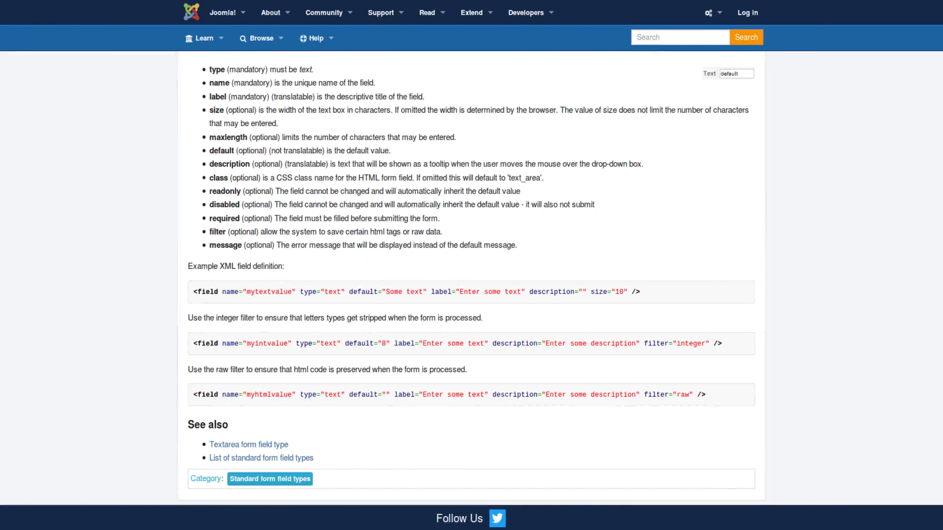
Return to the Name field in Component Builder and compare its name entry with the label attribute in the XML field definition.
key(ctrl+shift+Tab)
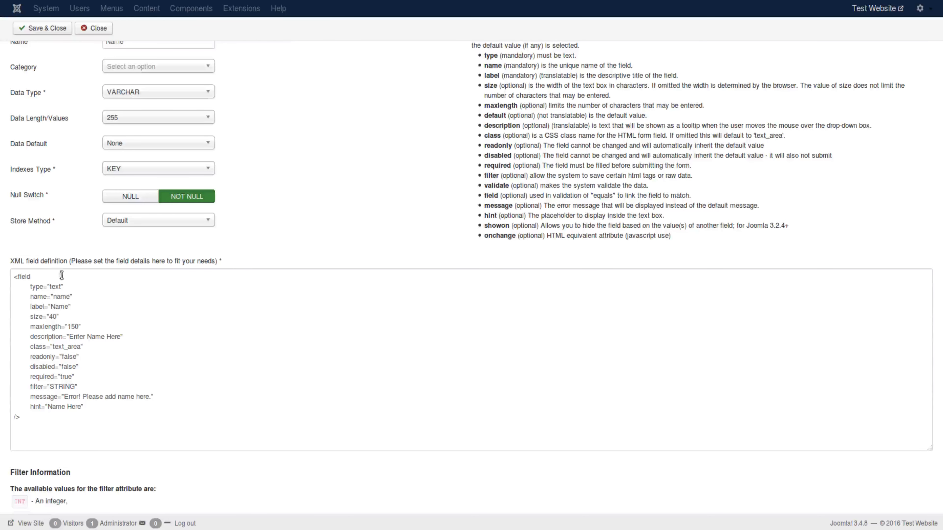
scroll(310, 260, up, 4)
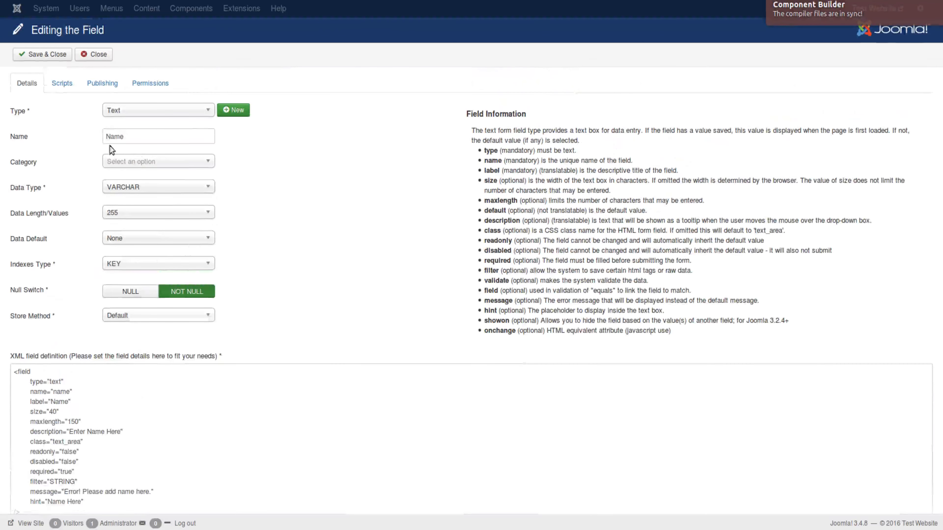
drag(106, 138, 188, 136)
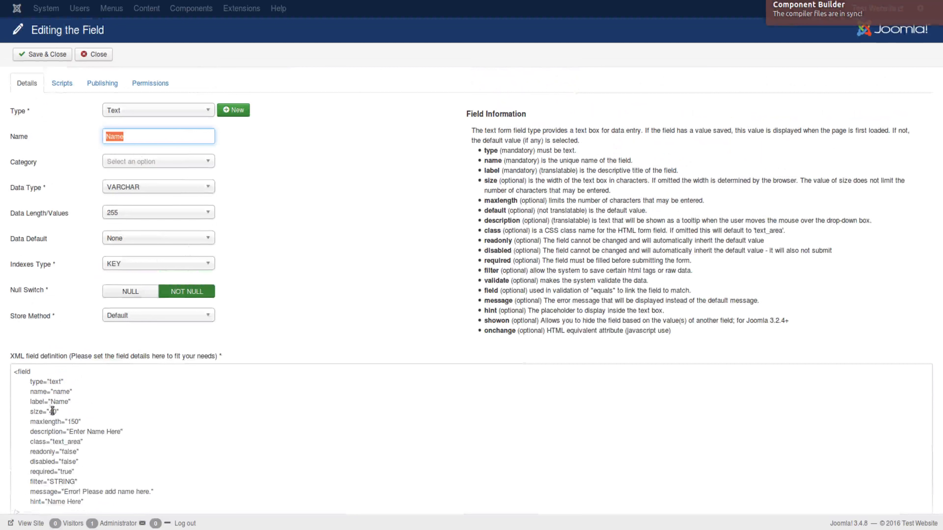
drag(51, 402, 68, 404)
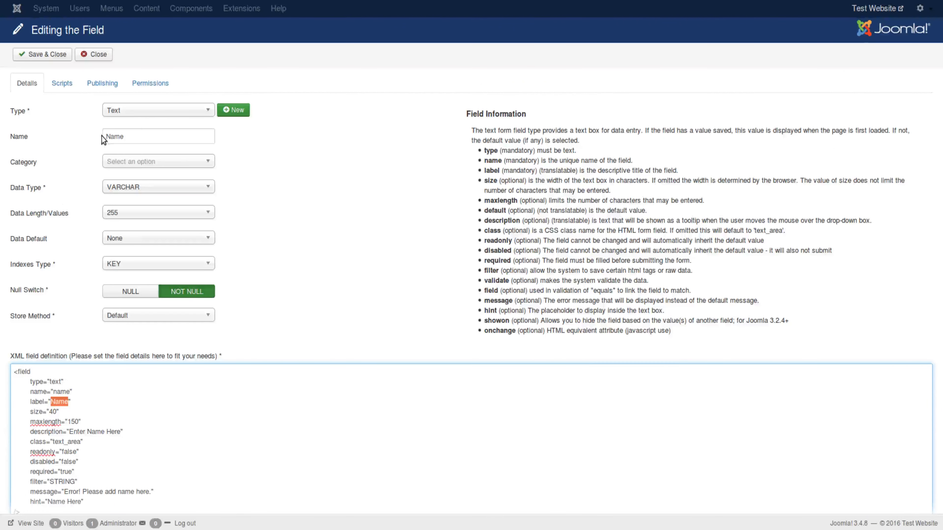
click(151, 135)
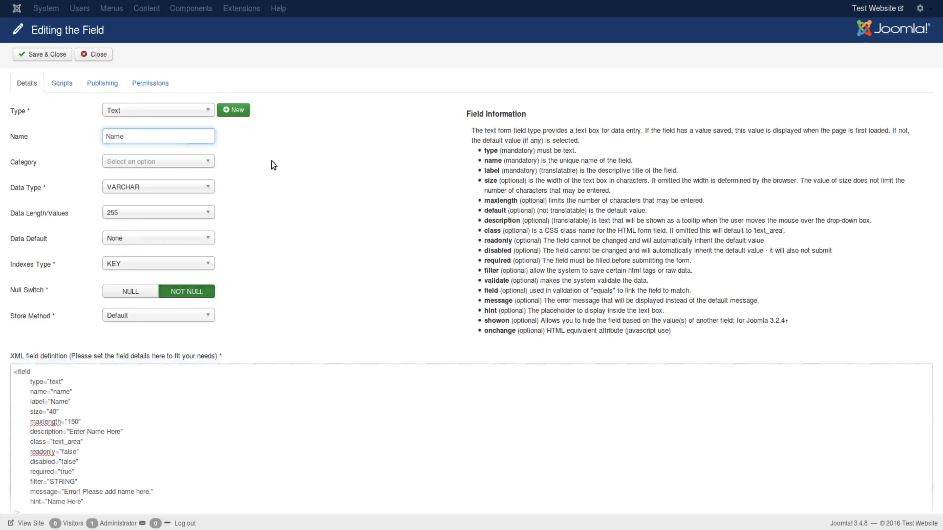
Review the Name field's database settings from data type to store method alongside its XML field definition.
mouse_move(38, 194)
scroll(337, 223, down, 3)
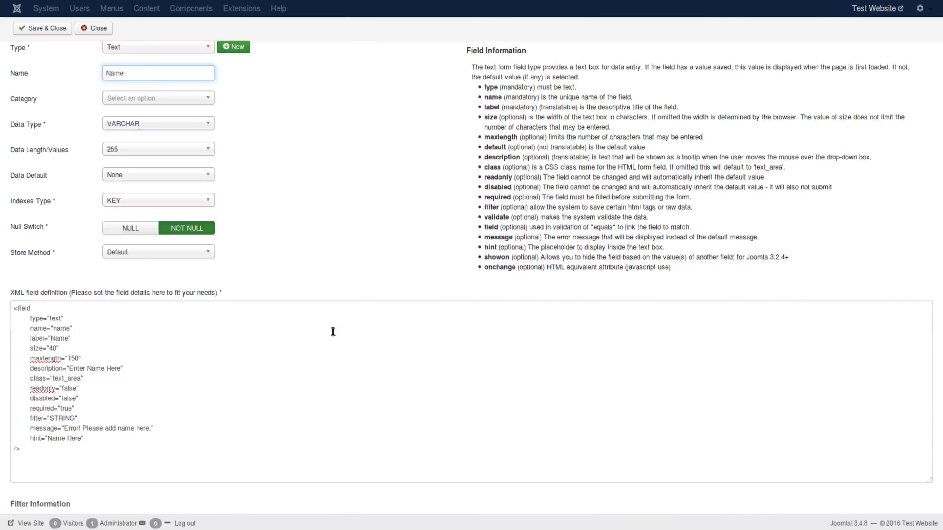
scroll(310, 401, up, 3)
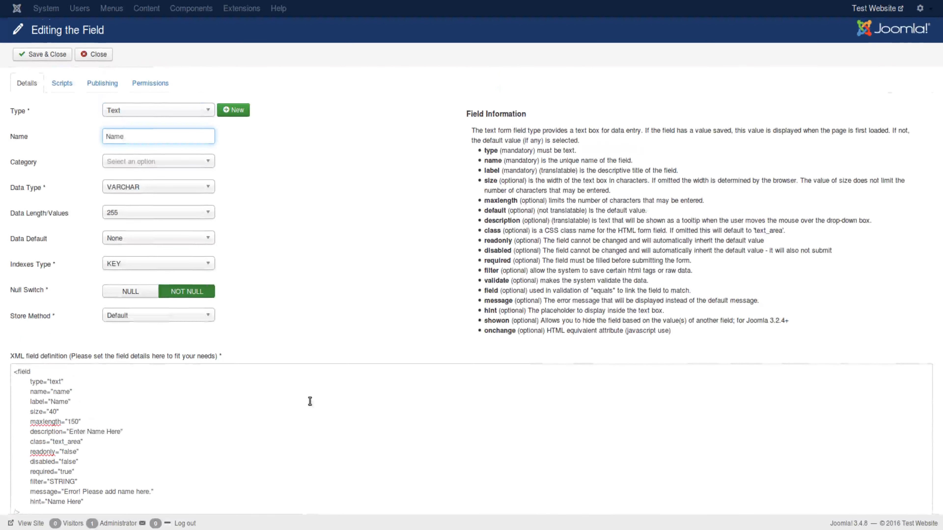
scroll(309, 401, down, 3)
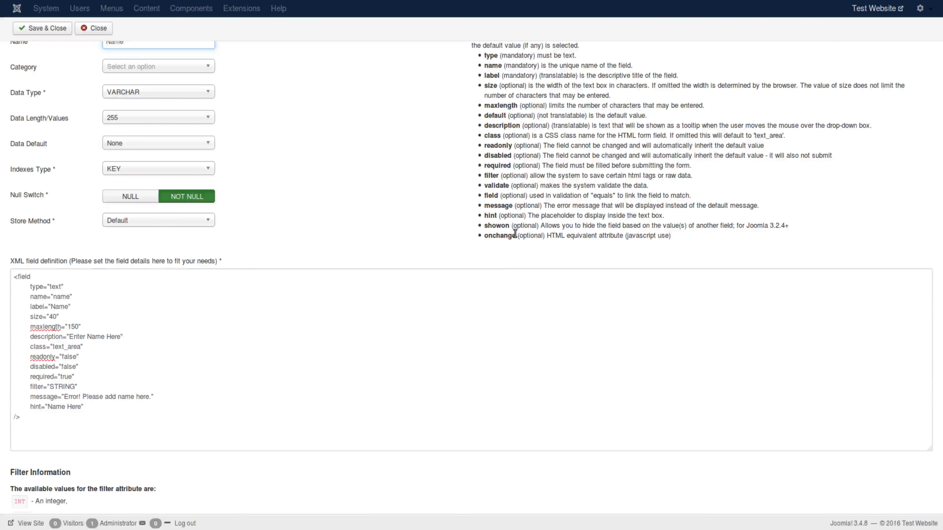
Examine the onchange, showon and default attributes in the field information, and close the Name field without saving.
drag(516, 235, 629, 247)
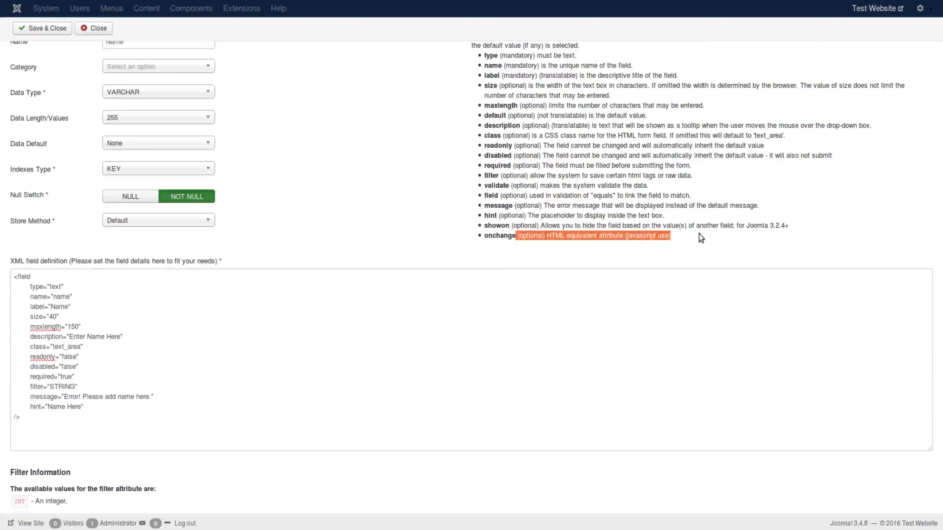
click(509, 225)
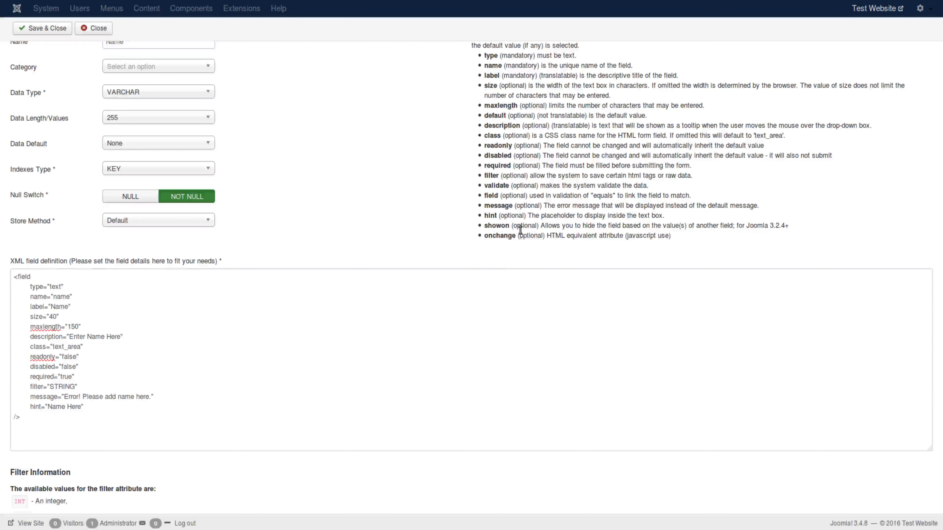
scroll(442, 184, up, 1)
scroll(395, 201, down, 1)
drag(508, 116, 534, 118)
scroll(367, 106, up, 3)
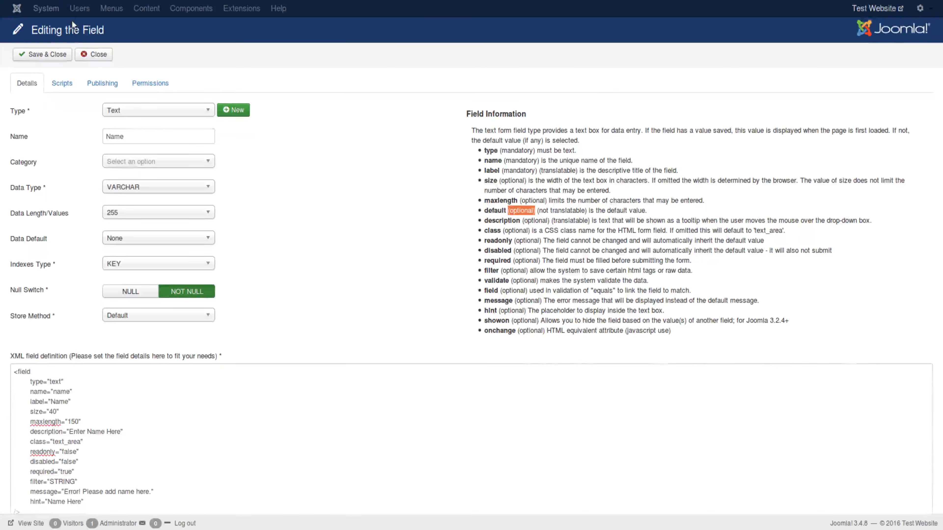
click(93, 58)
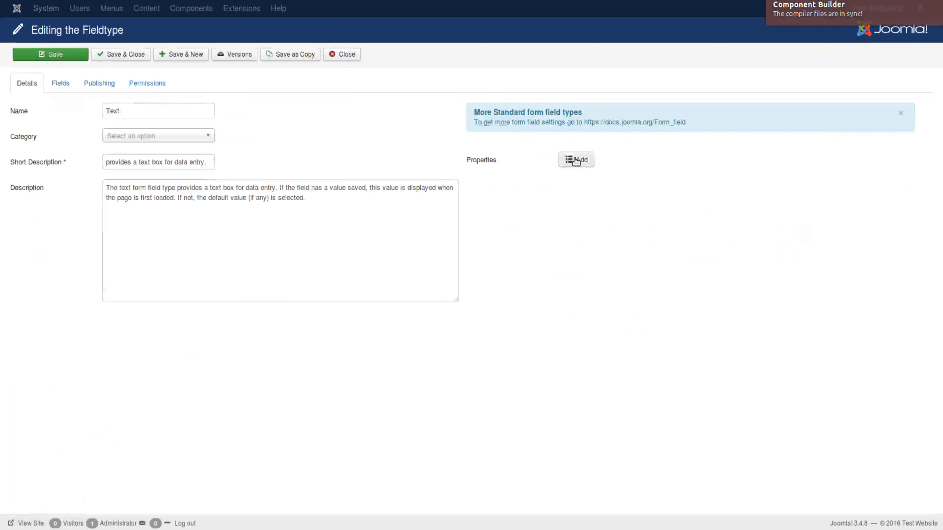
Open the Text fieldtype's properties and examine the type property's mandatory setting and matching description.
click(576, 161)
scroll(570, 191, down, 5)
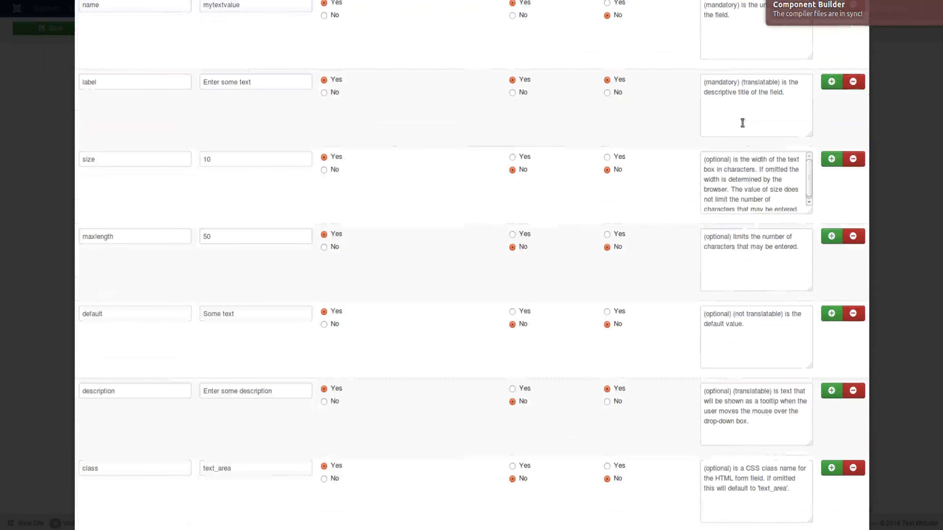
scroll(705, 113, up, 4)
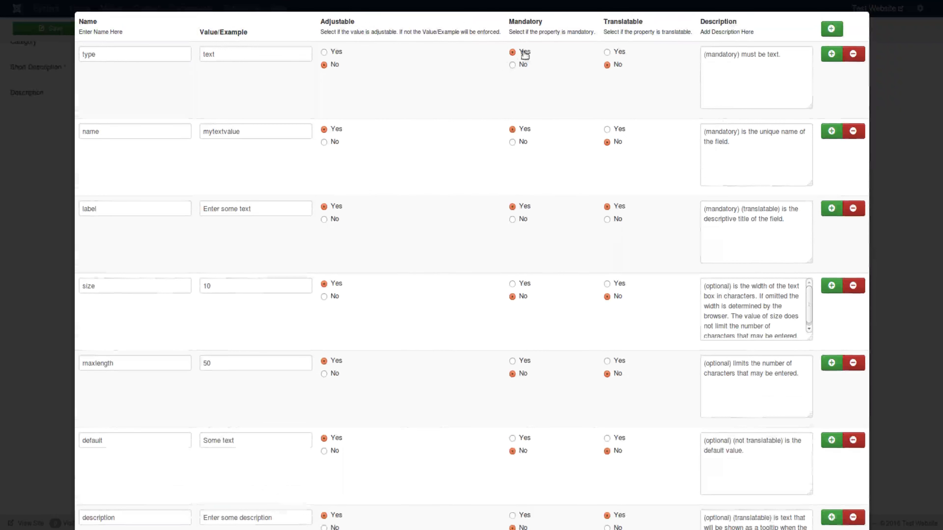
drag(739, 55, 692, 46)
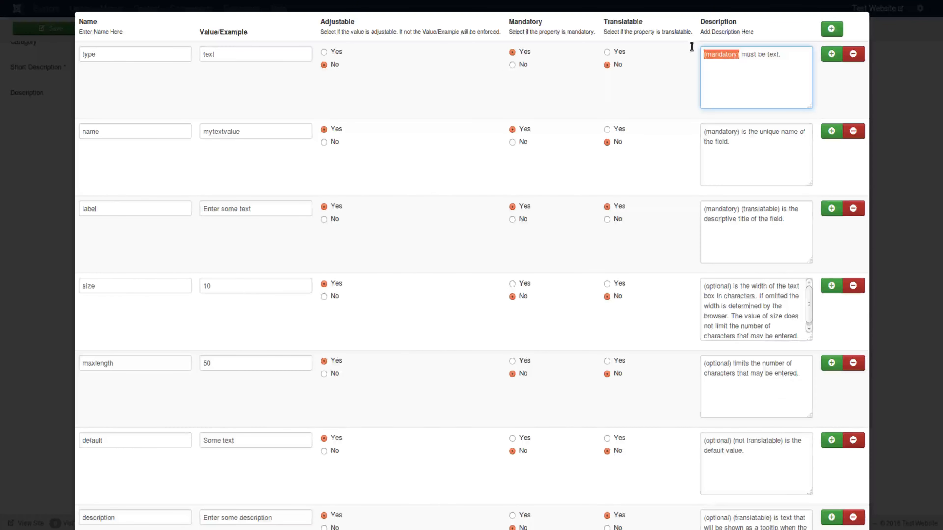
Switch the type property's translatable setting to Yes and back to No, review the remaining properties through onchange, and cancel the property editor.
click(685, 51)
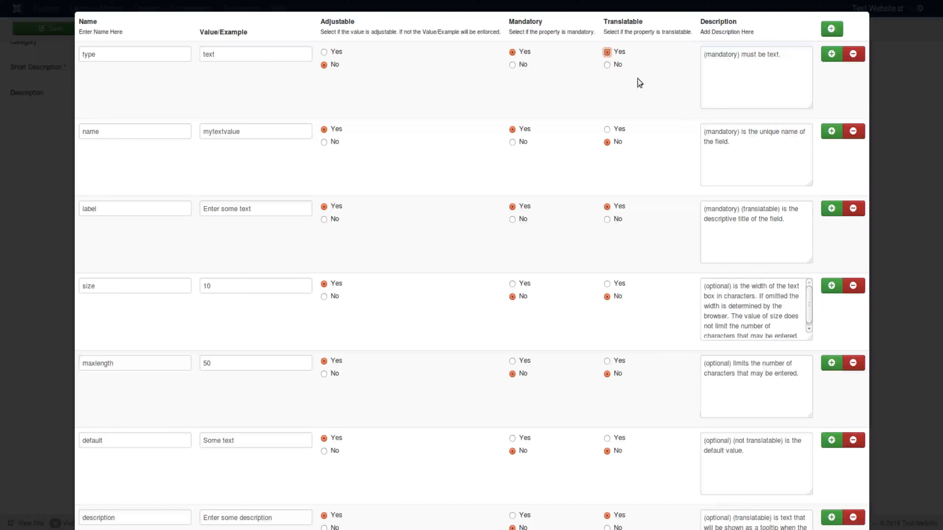
click(616, 66)
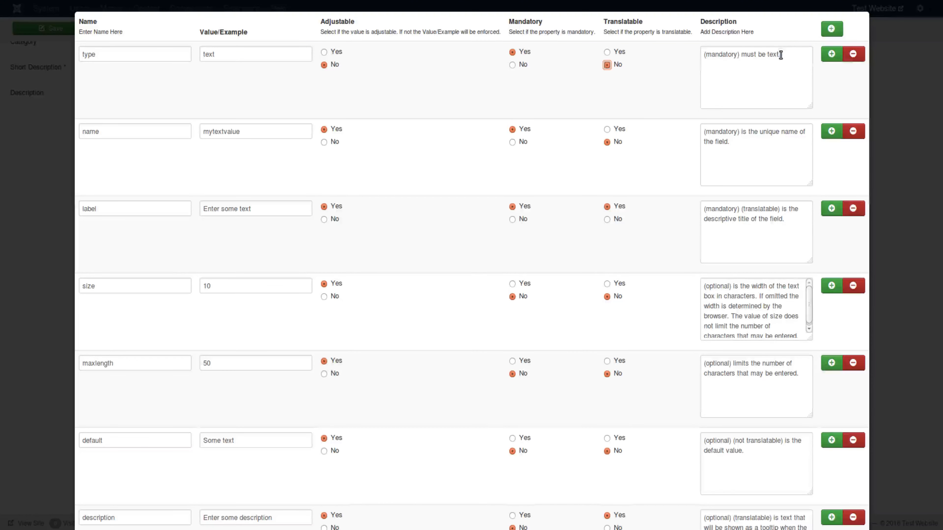
drag(781, 55, 663, 47)
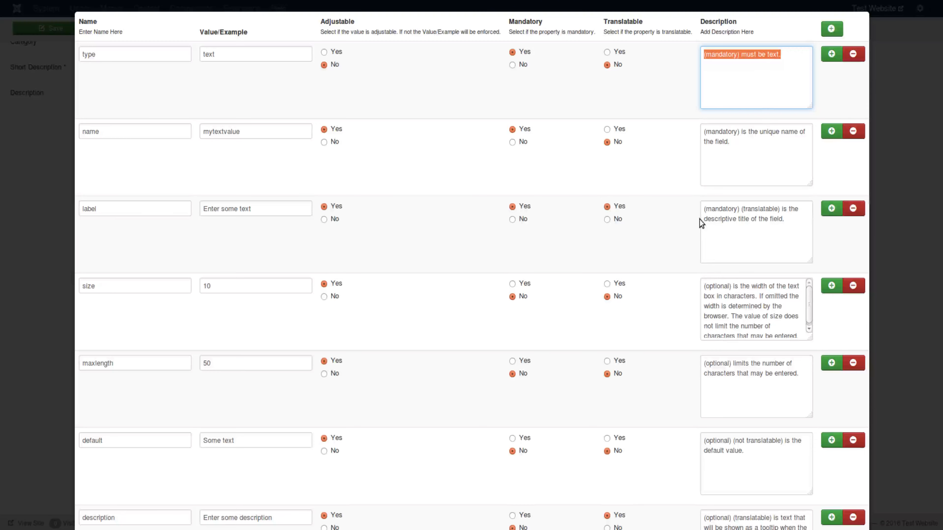
scroll(699, 219, down, 20)
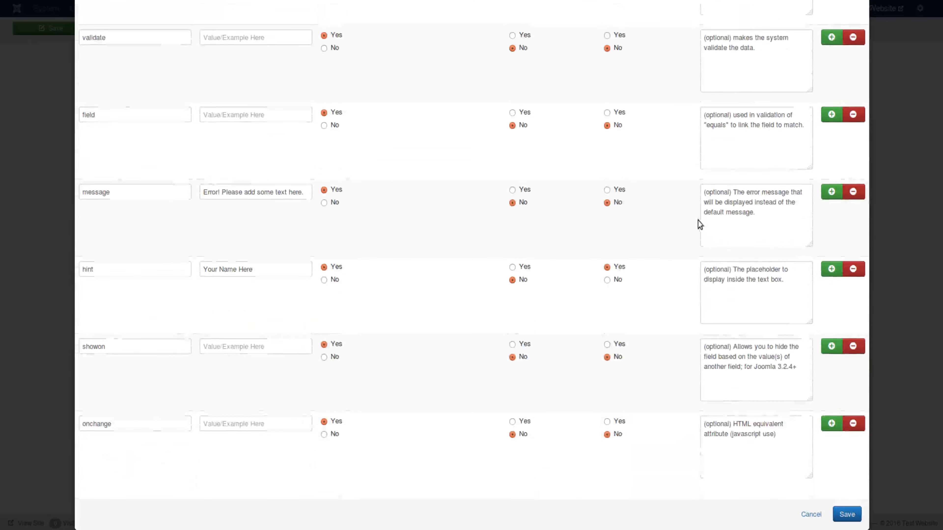
click(804, 516)
Reopen the Name field from the Text fieldtype's linked fields and examine its complete XML field definition.
click(60, 66)
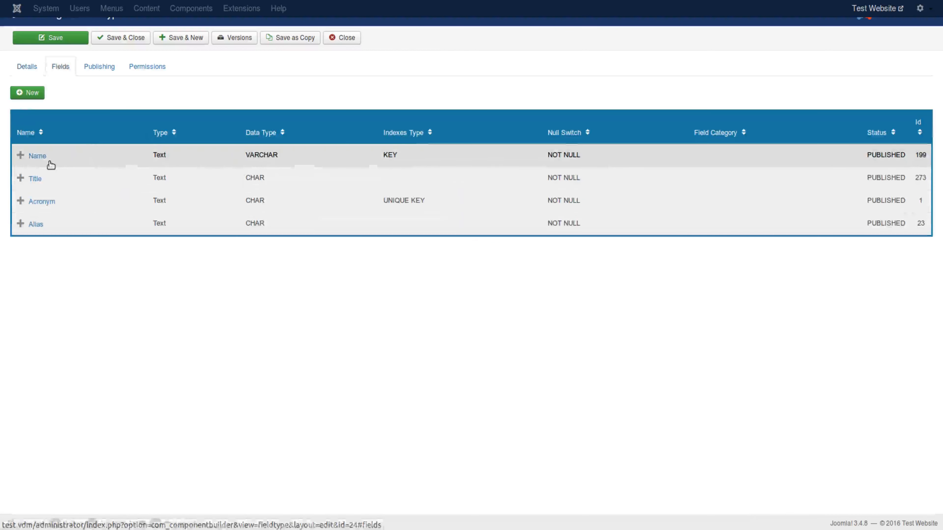
click(45, 160)
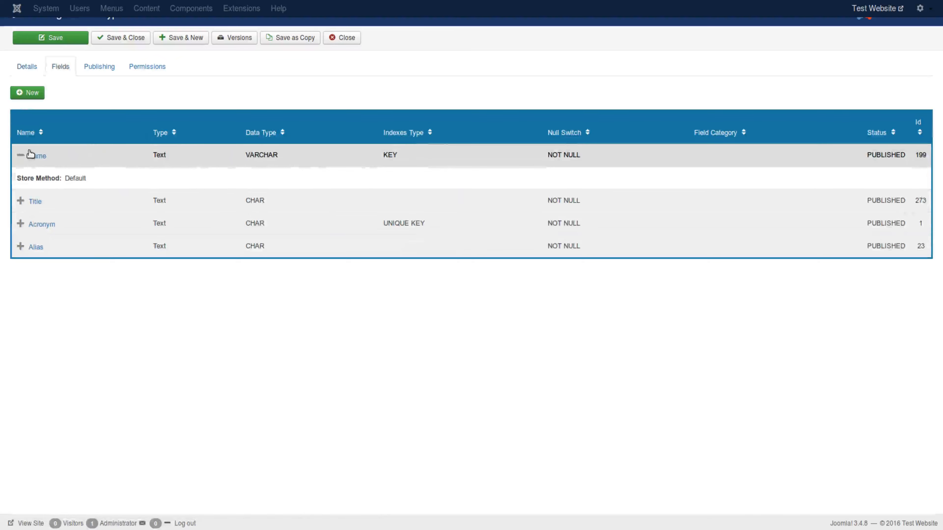
click(35, 160)
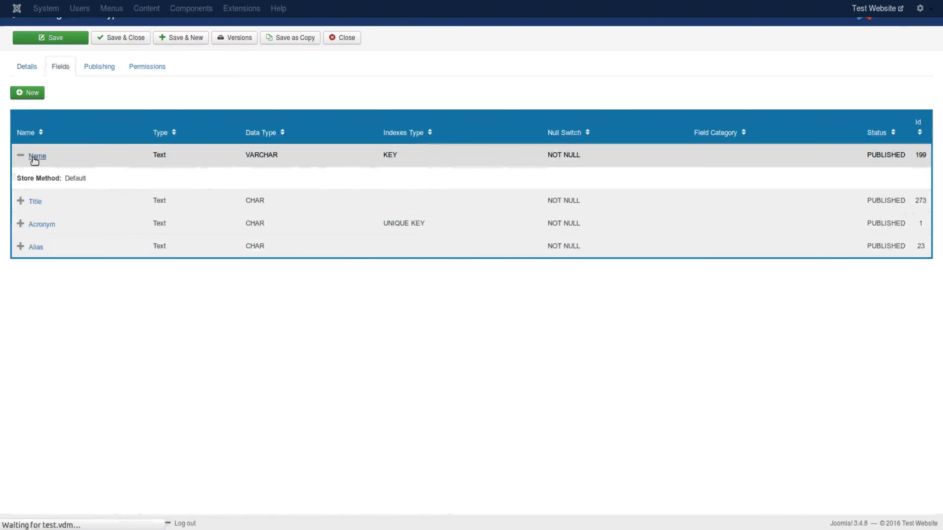
scroll(272, 212, down, 3)
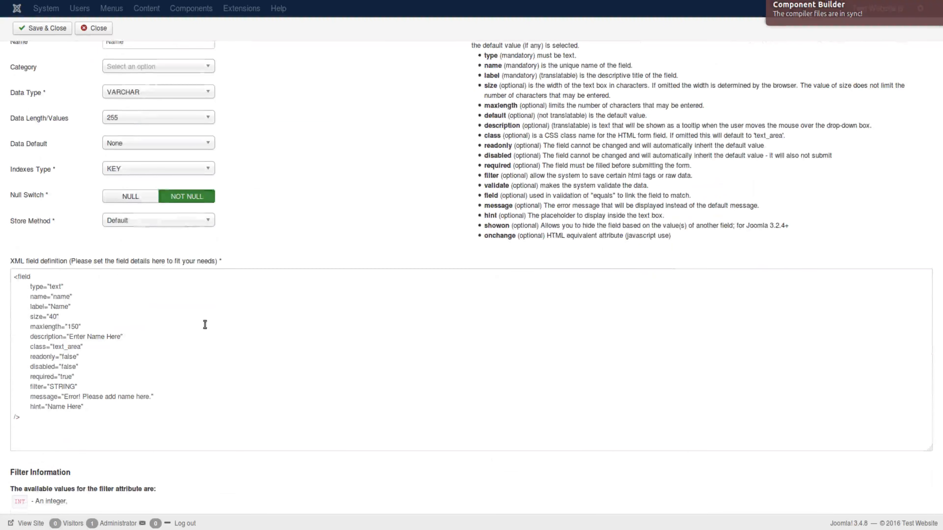
drag(21, 417, 4, 261)
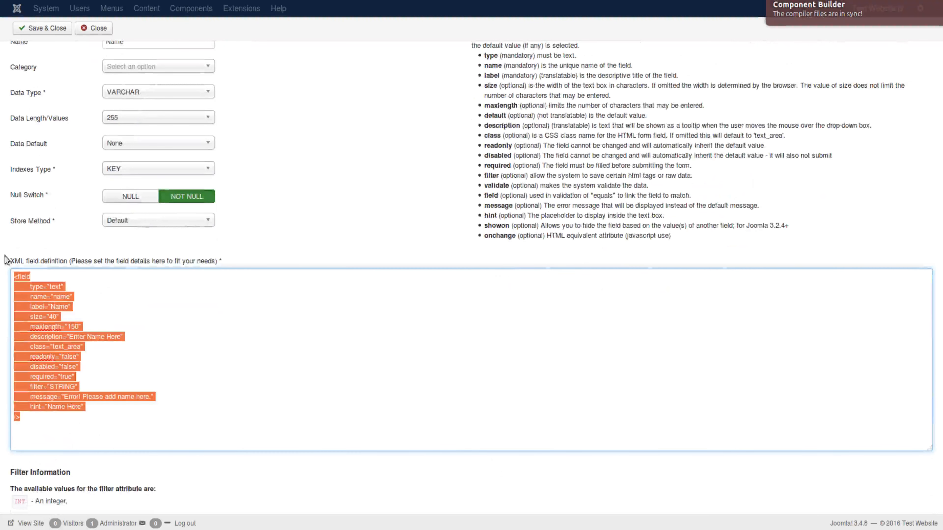
click(199, 319)
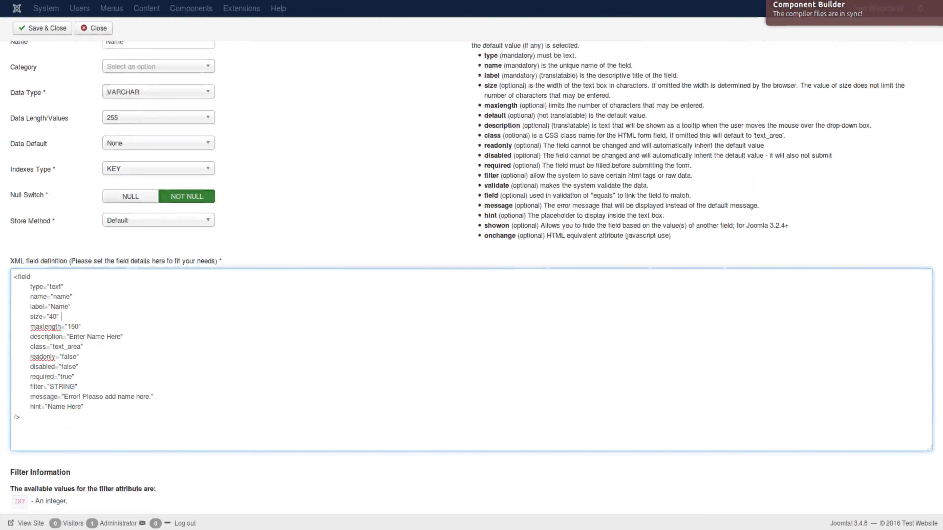
Switch to the code editor and open assessment_type.xml from administrator/components/com_learningmanager/models/forms.
key(alt+Tab)
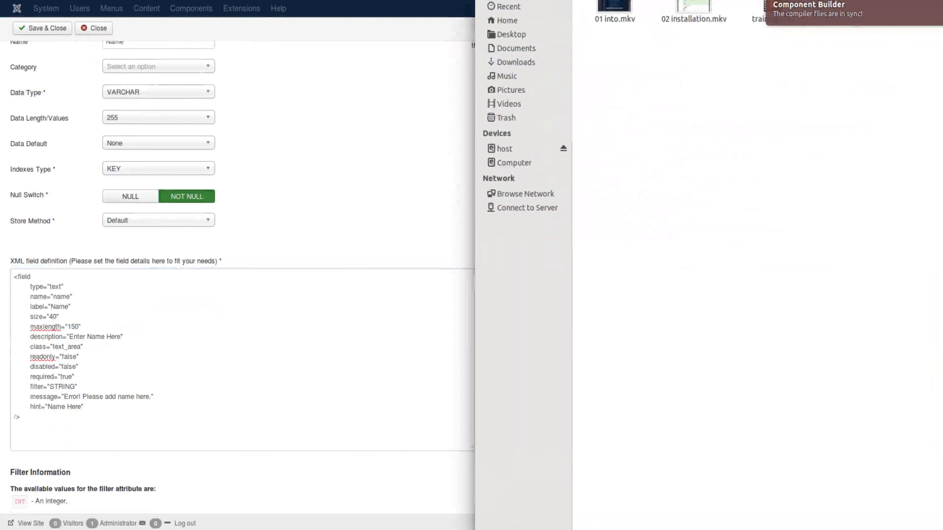
key(alt+Tab)
key(alt+Tab)
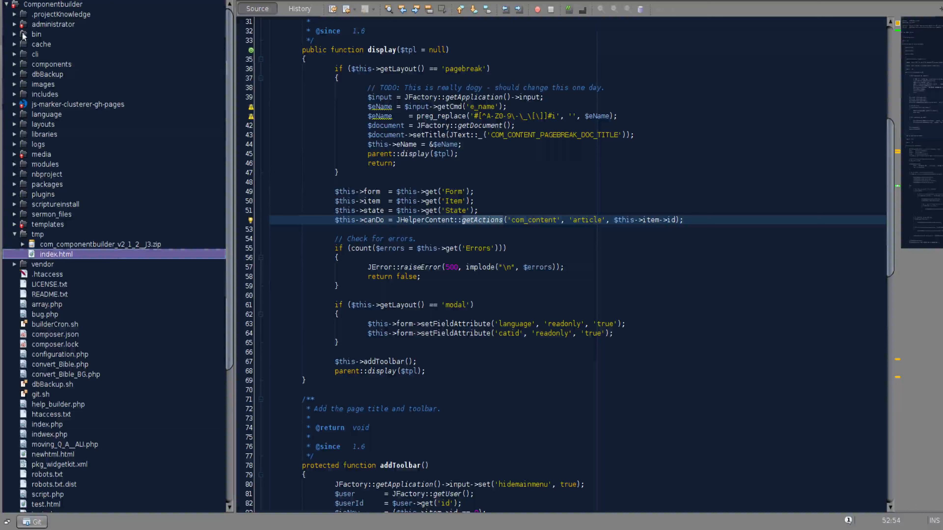
click(15, 24)
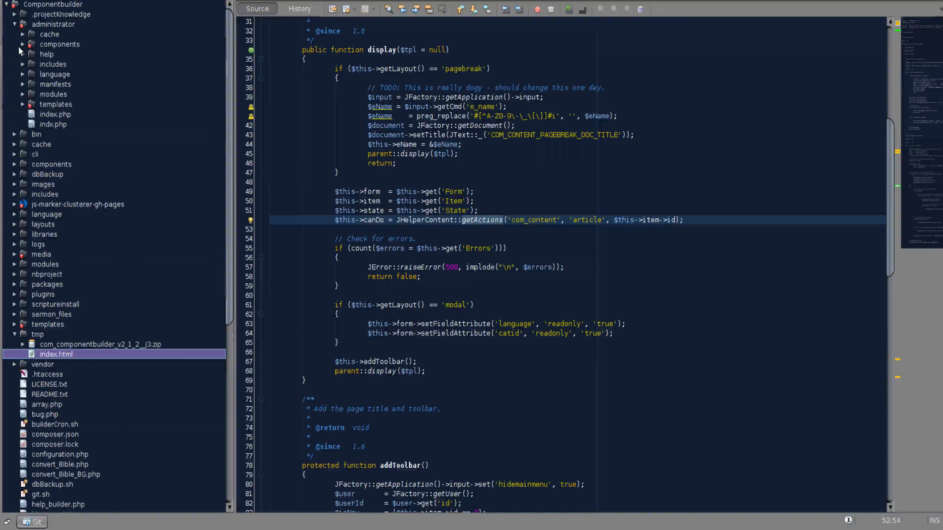
click(21, 44)
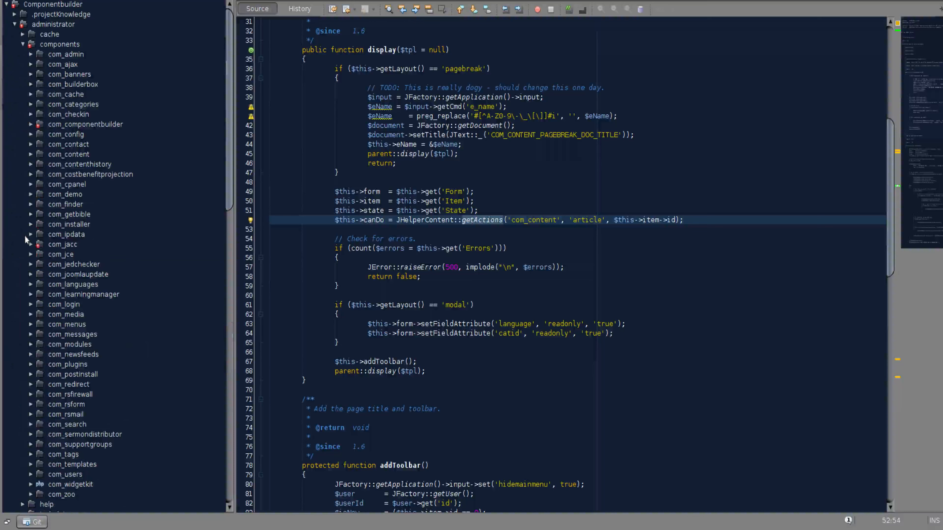
click(31, 294)
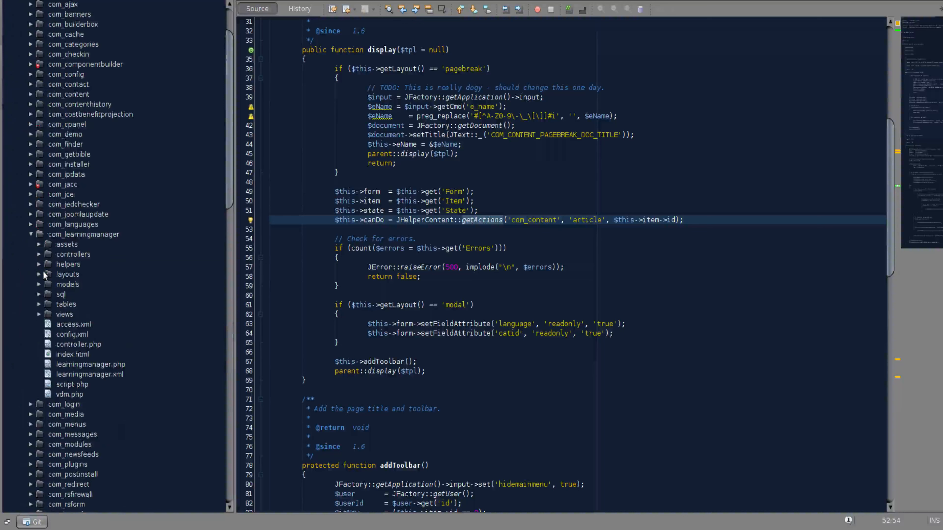
click(40, 281)
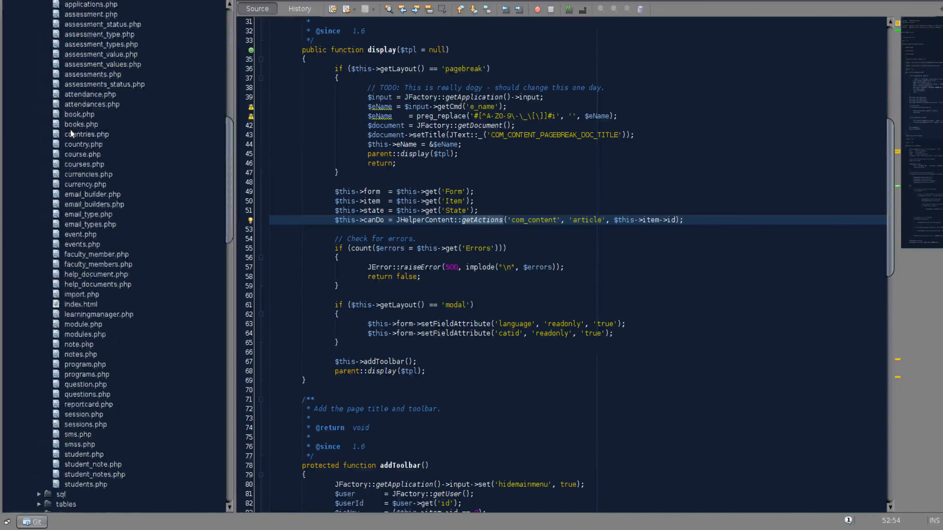
scroll(47, 131, up, 2)
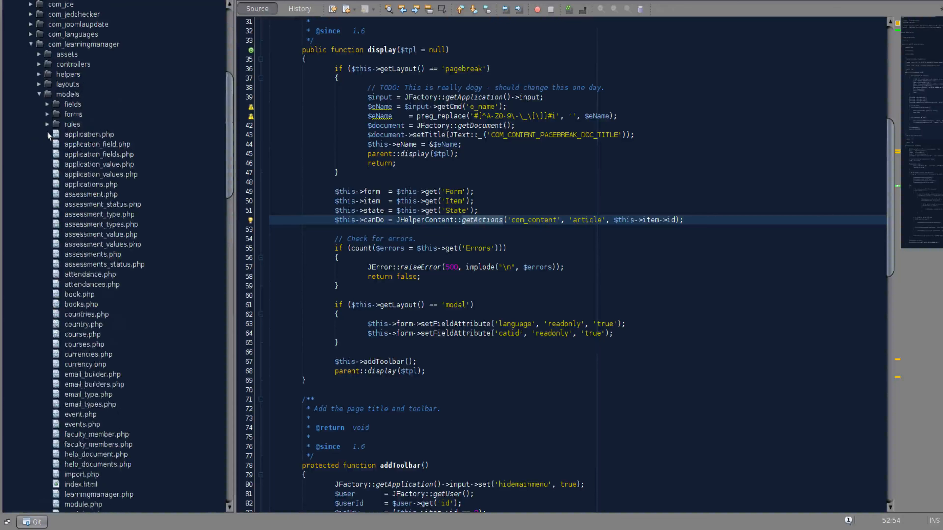
click(46, 105)
click(46, 103)
click(48, 115)
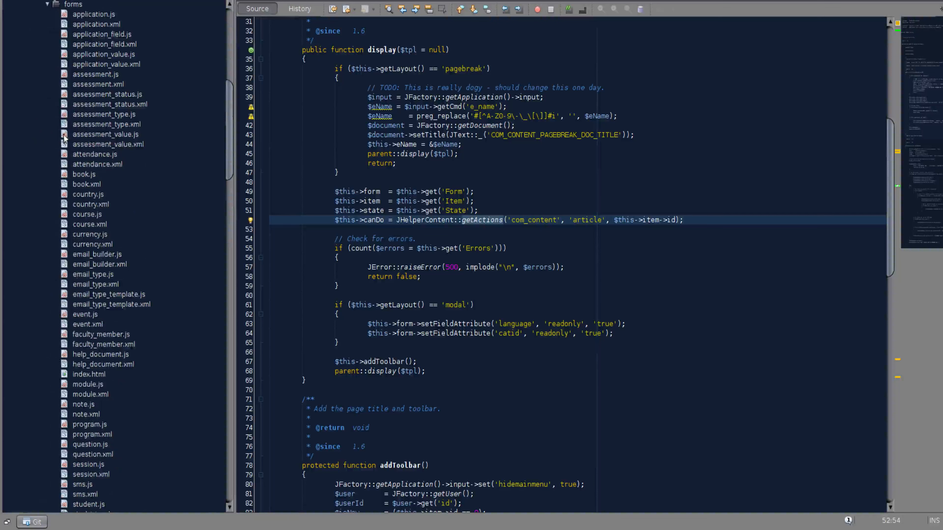
double_click(105, 126)
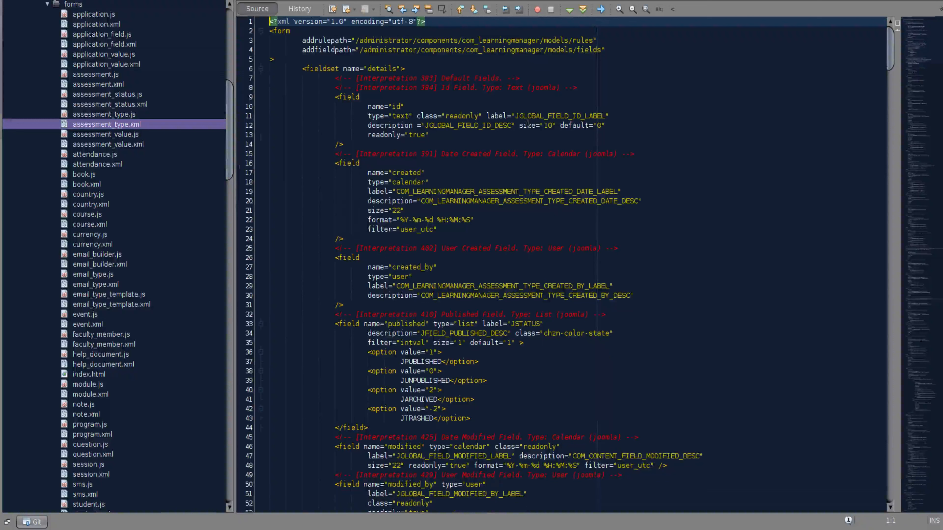
Examine the id field's label and description language strings and the interpretation comment above it in assessment_type.xml.
drag(519, 117, 598, 116)
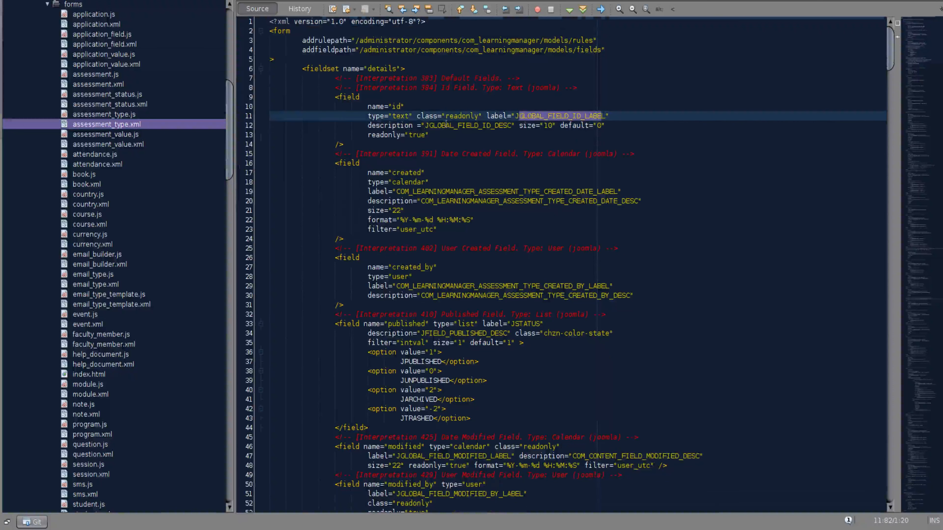
drag(426, 126, 515, 131)
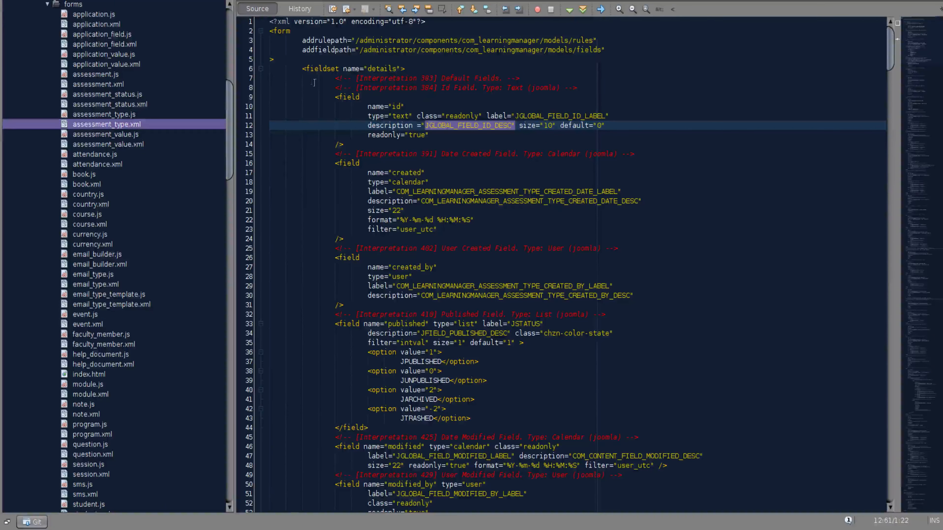
triple_click(350, 87)
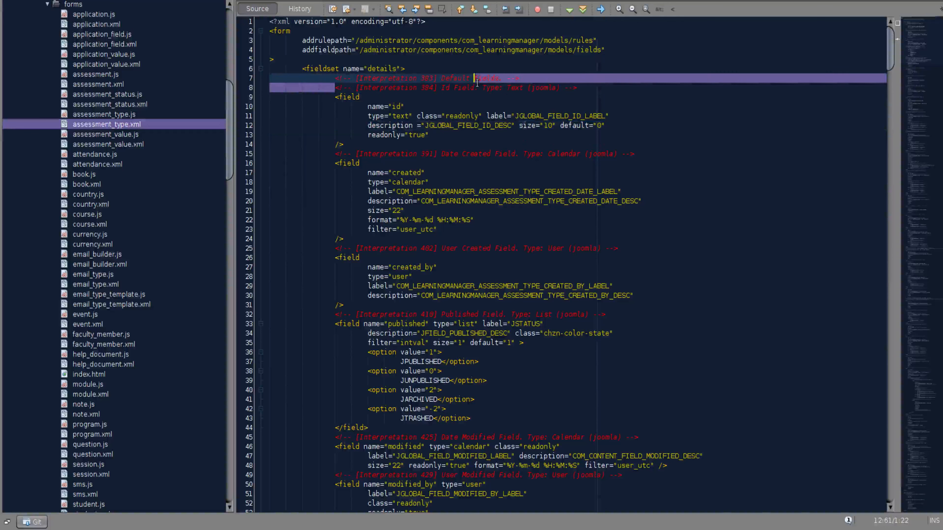
click(436, 88)
drag(437, 90, 358, 88)
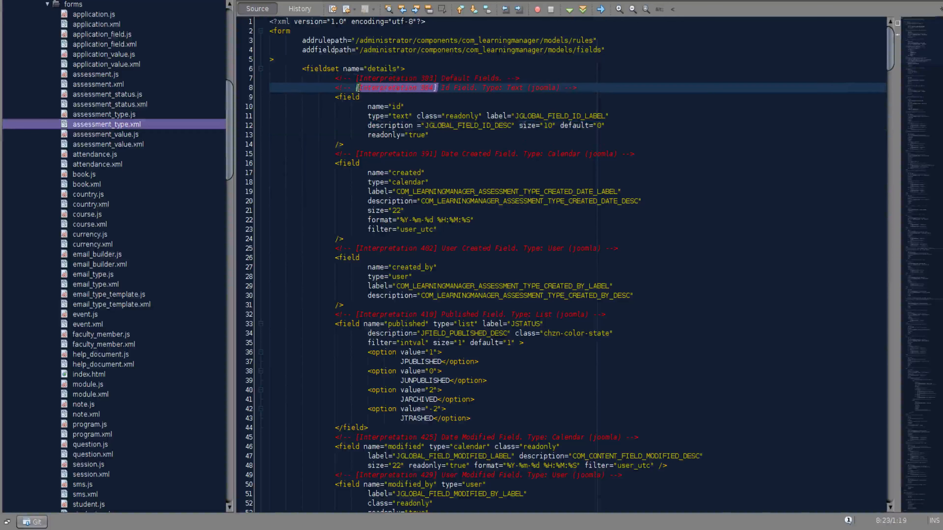
click(370, 97)
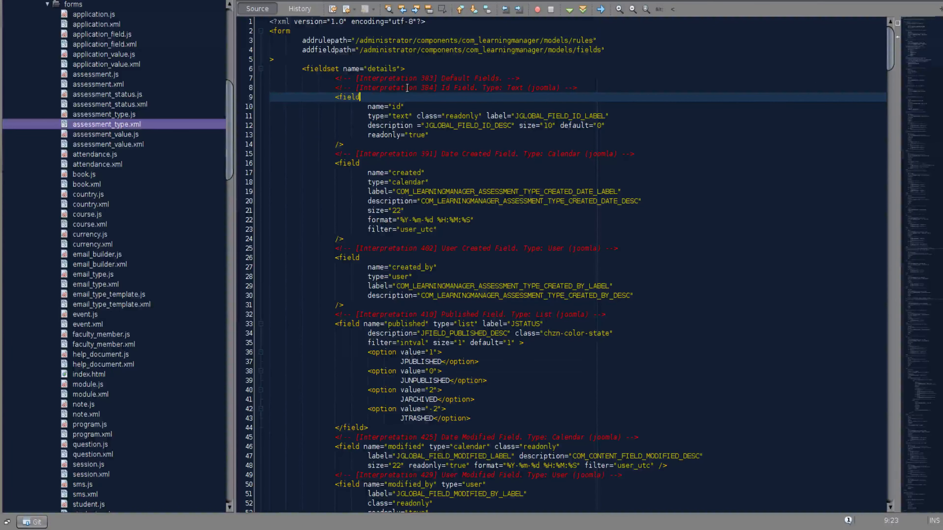
drag(436, 89, 519, 90)
click(519, 90)
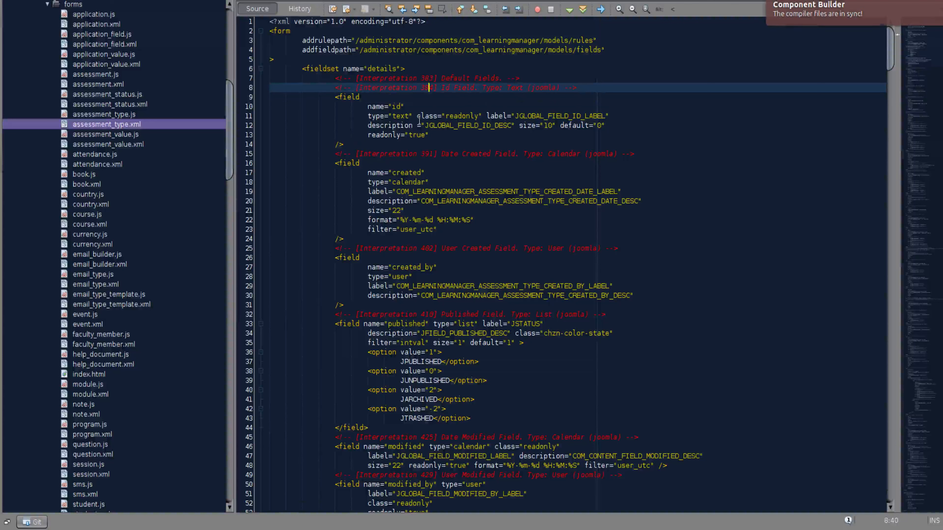
drag(417, 88, 359, 89)
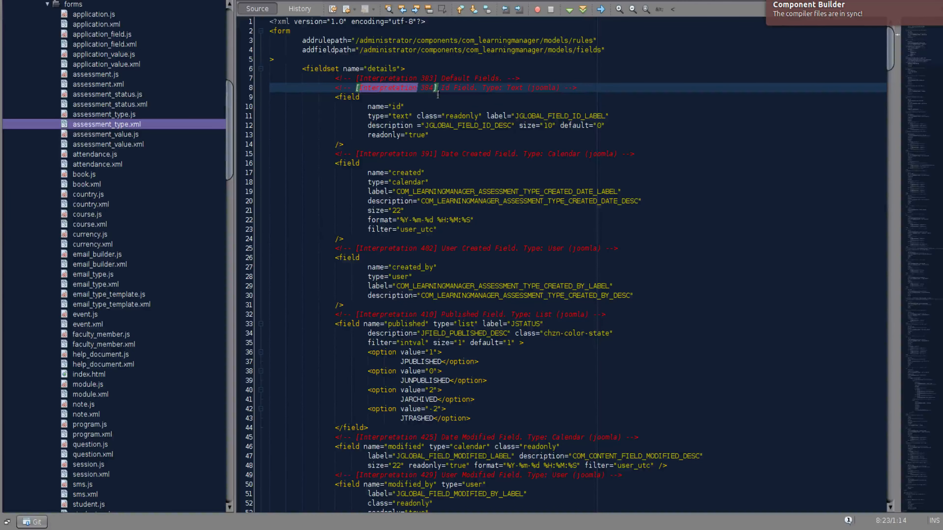
click(575, 89)
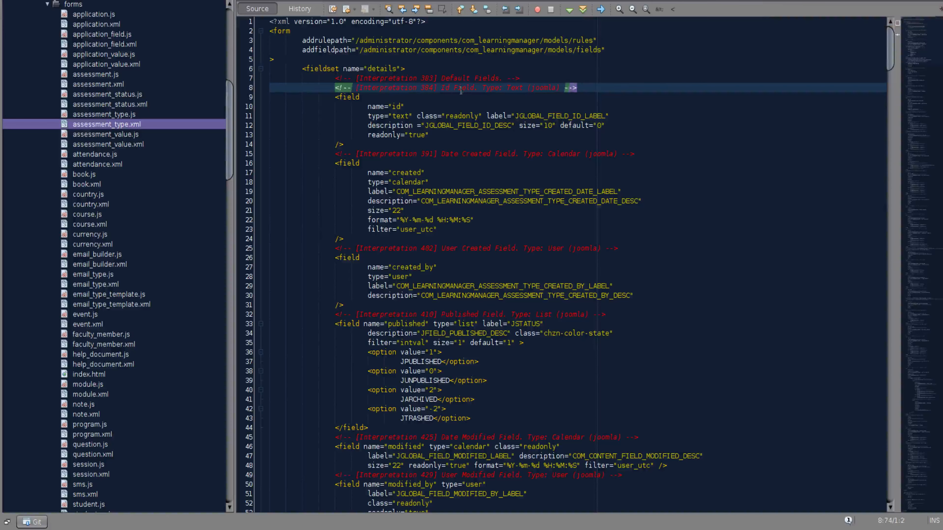
Review the compiled list, radio, note and integer field definitions further down assessment_type.xml.
scroll(562, 272, down, 20)
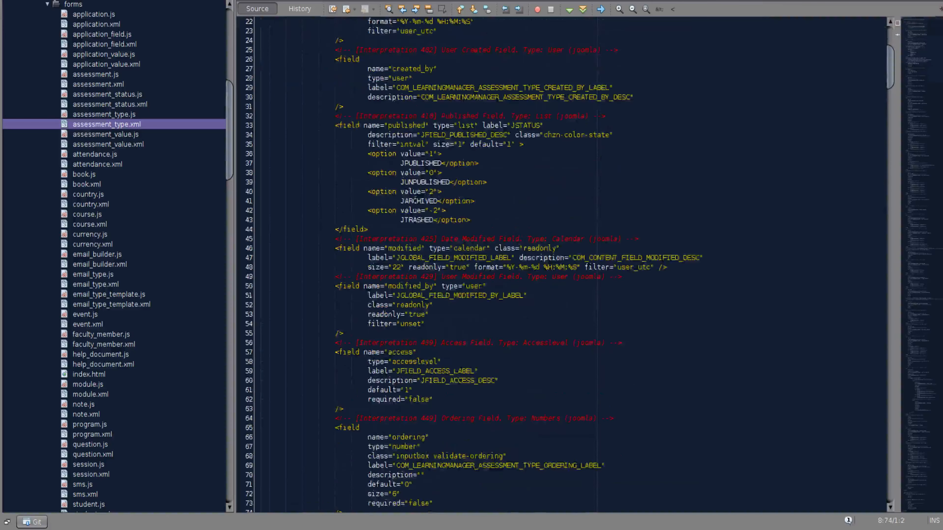
scroll(562, 272, down, 20)
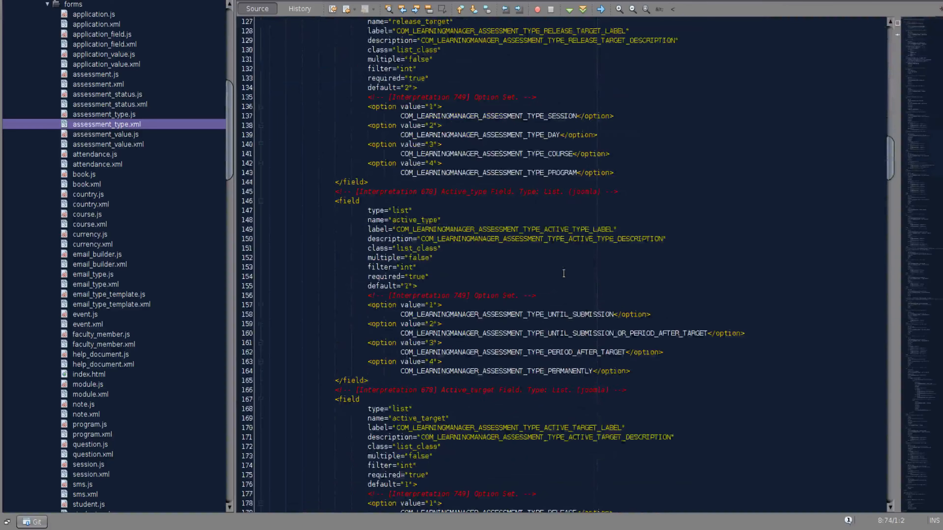
scroll(563, 273, down, 20)
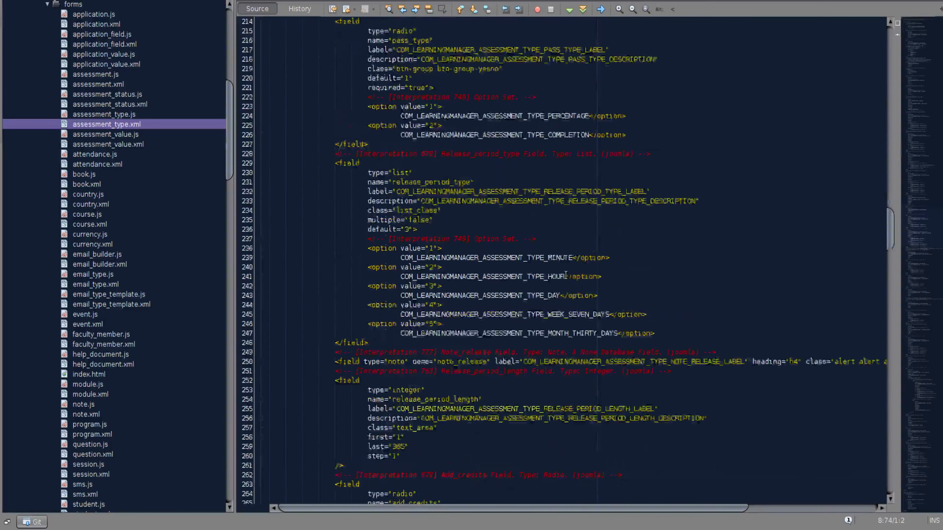
scroll(567, 276, down, 8)
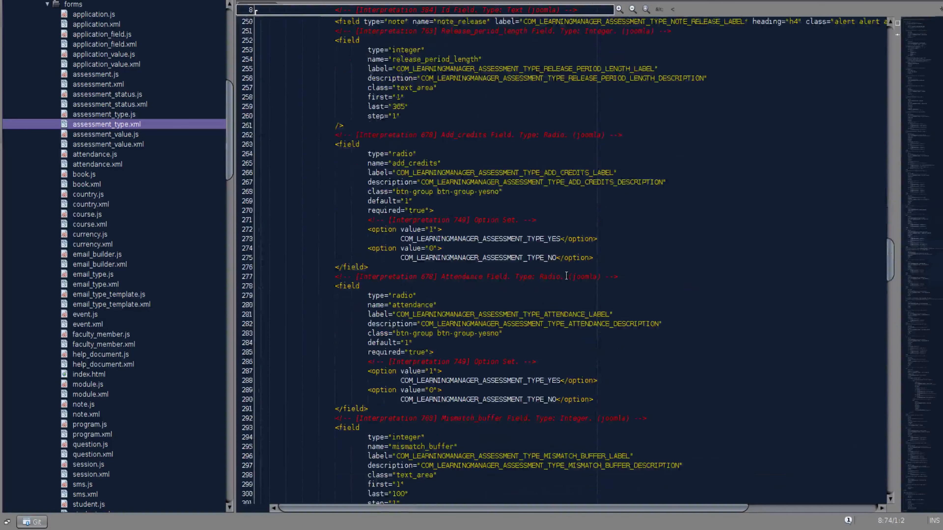
scroll(566, 276, down, 1)
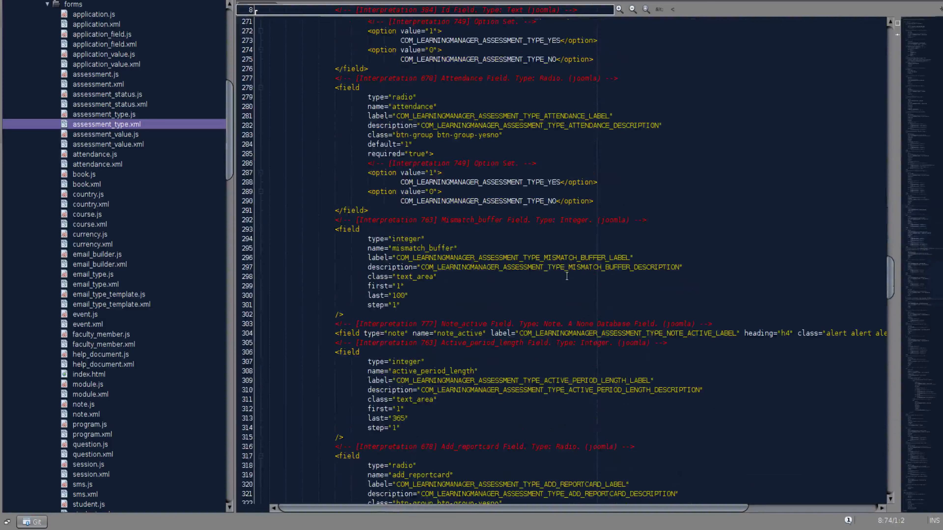
scroll(566, 276, down, 2)
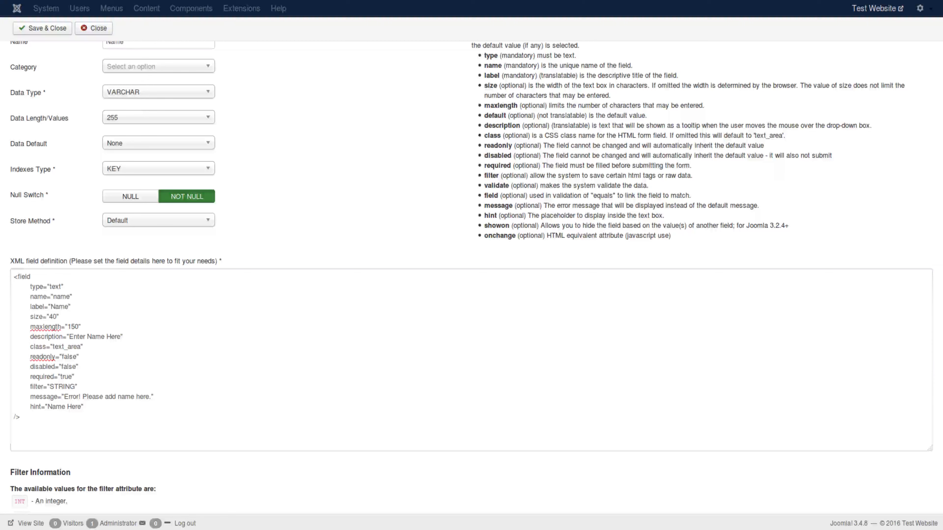
Return to the Name field in the browser and examine the type and name attributes in its XML field definition.
click(185, 297)
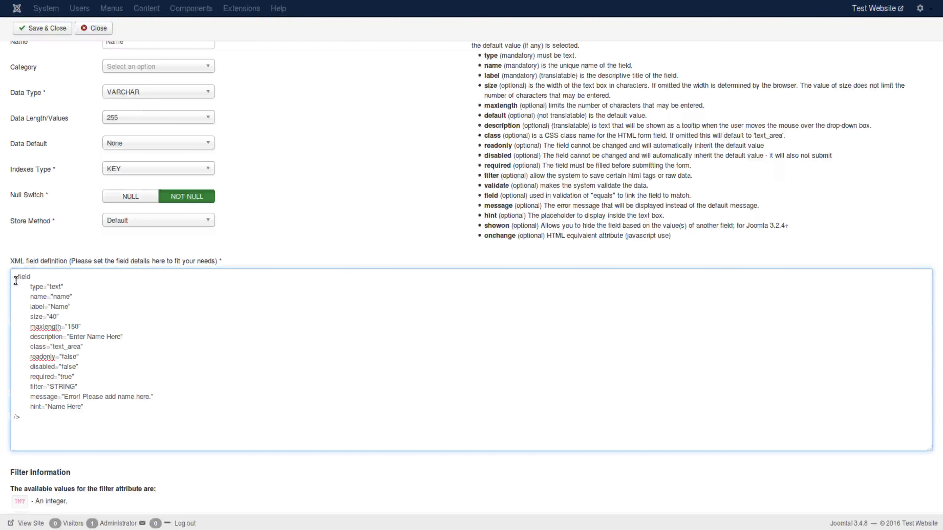
drag(15, 278, 58, 432)
click(122, 371)
drag(50, 286, 30, 287)
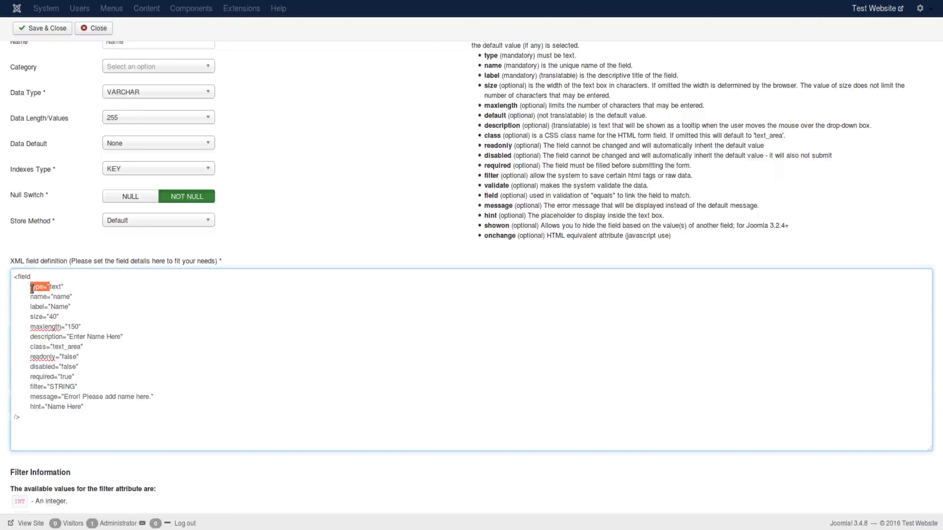
click(62, 286)
drag(61, 288, 33, 297)
click(78, 298)
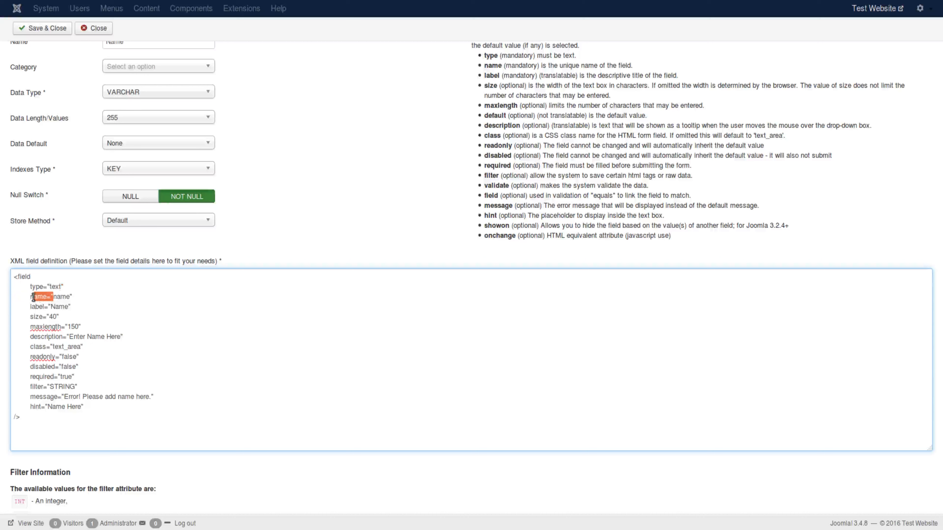
drag(32, 298, 30, 298)
drag(87, 295, 71, 297)
click(71, 326)
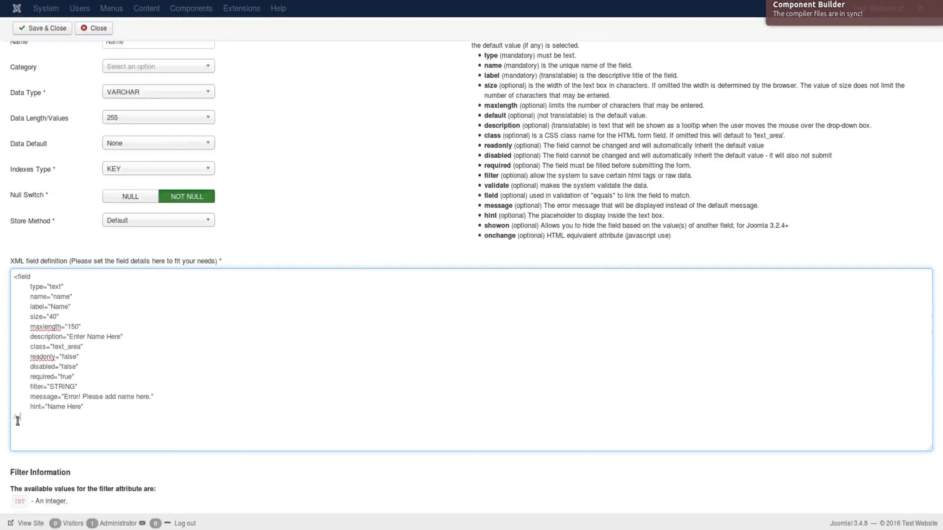
Cut the closing /> and the opening <field tag out of the Name field's XML definition.
drag(19, 418, 6, 419)
key(ctrl+x)
drag(47, 276, 14, 276)
key(ctrl+x)
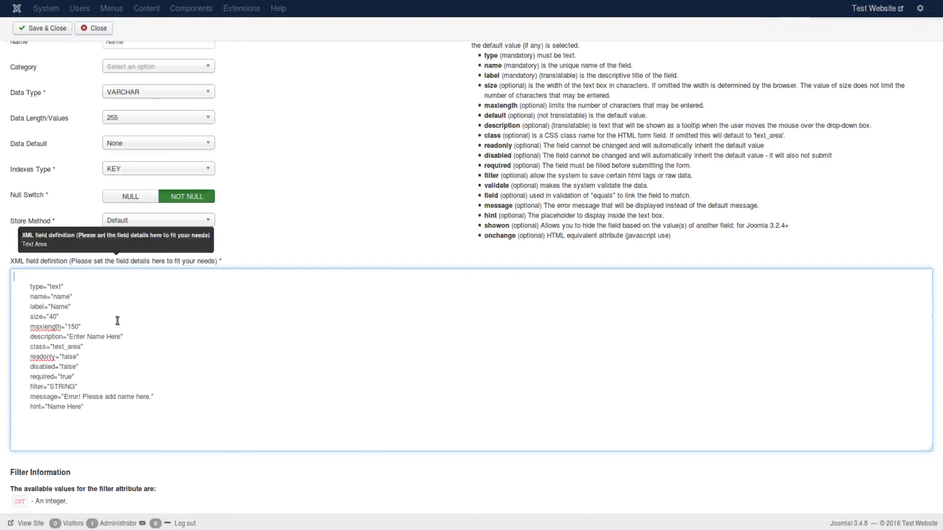
Examine the attribute lines from type to hint without their field tag, and close the Name field without saving.
click(88, 311)
drag(30, 286, 90, 407)
click(89, 407)
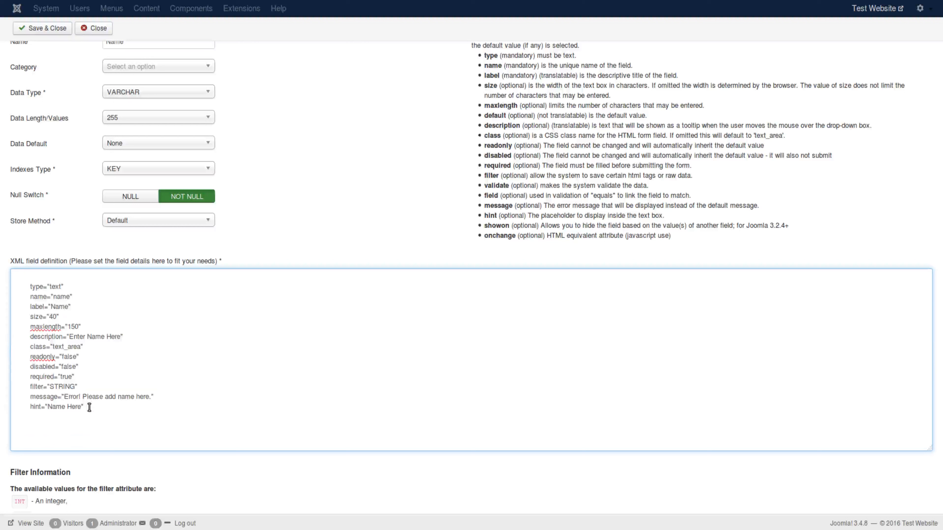
drag(49, 286, 27, 289)
click(177, 339)
click(74, 434)
scroll(125, 379, up, 3)
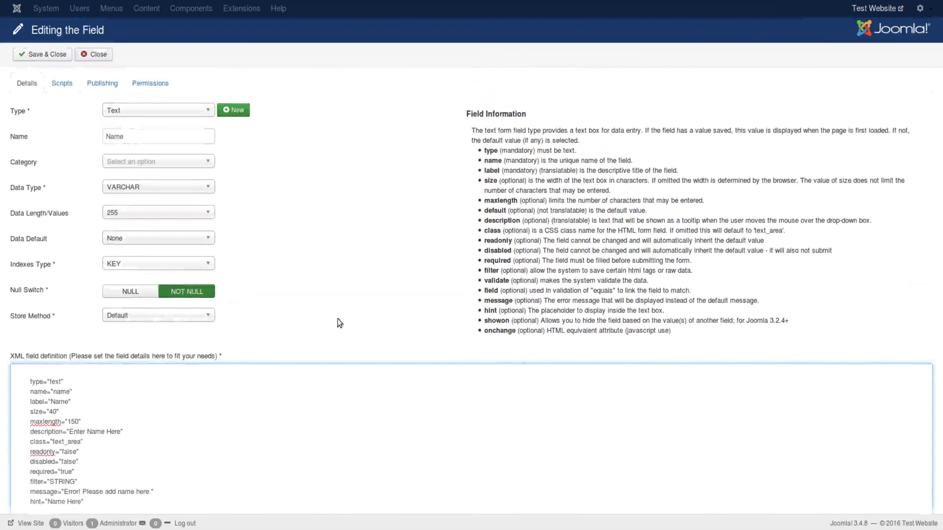
scroll(337, 319, down, 3)
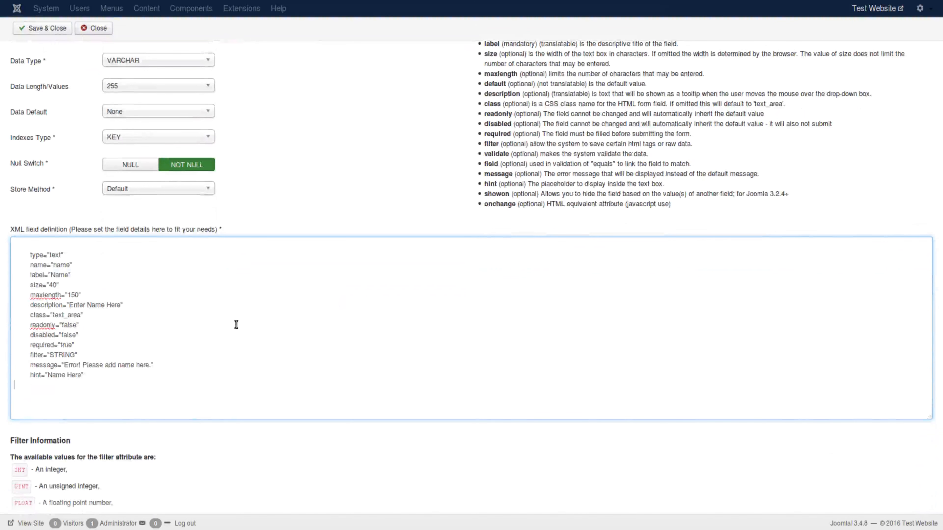
scroll(249, 200, up, 3)
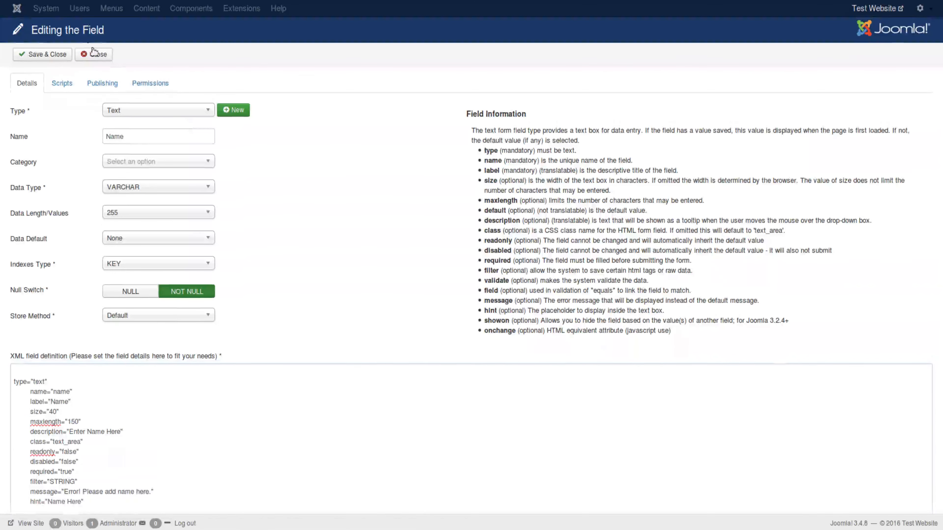
click(93, 55)
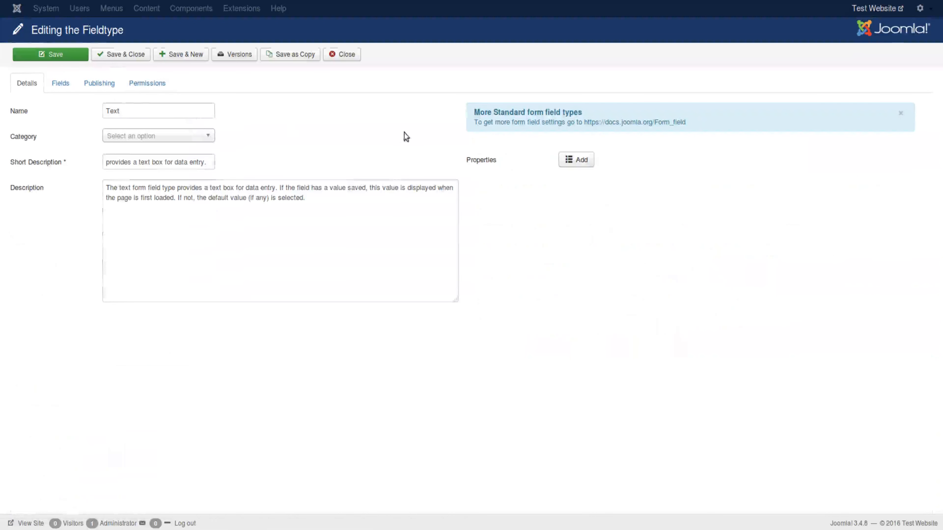
Open the Text fieldtype's properties and examine the example values of type, name, label, size, maxlength and default.
click(578, 161)
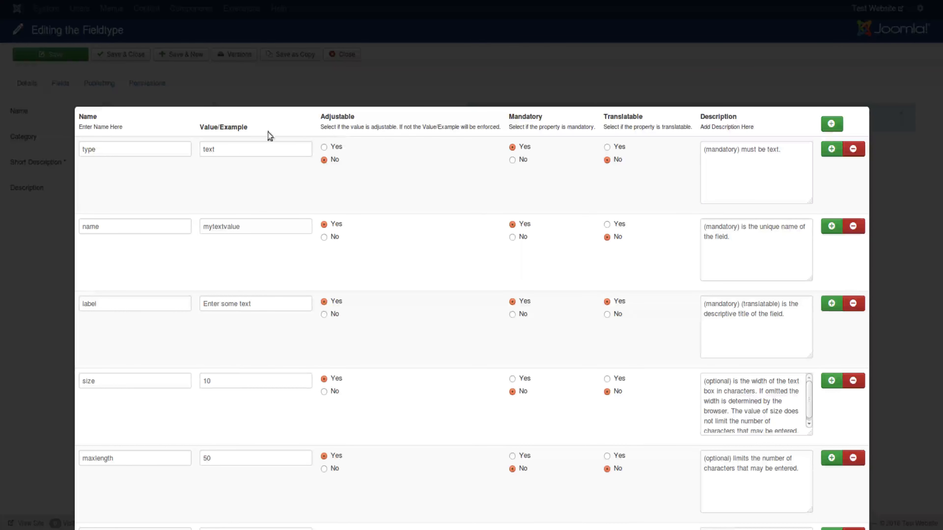
drag(200, 126, 255, 145)
click(234, 148)
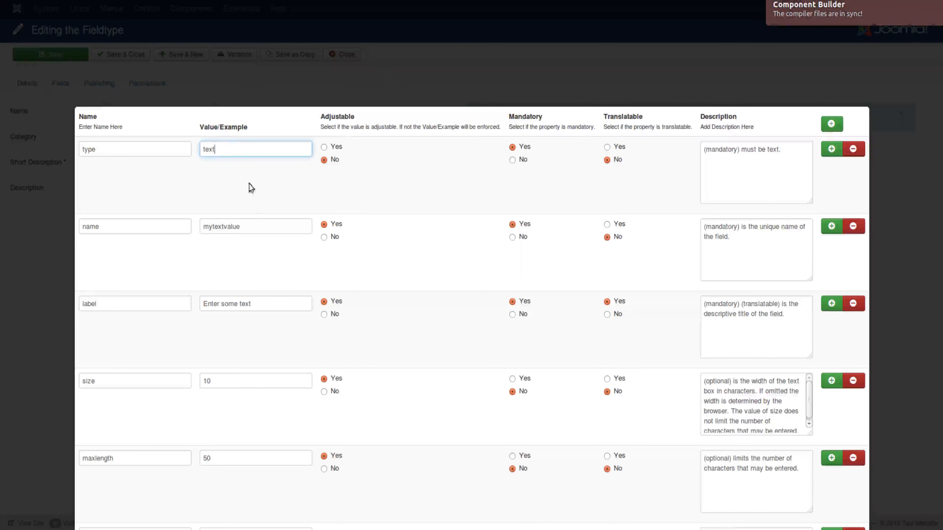
click(258, 224)
scroll(245, 230, down, 3)
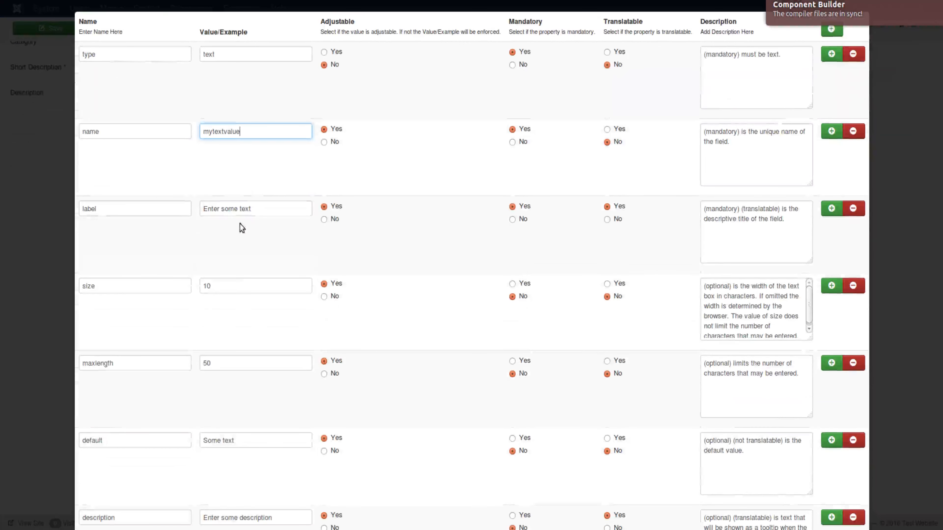
click(242, 209)
click(246, 282)
scroll(245, 282, down, 3)
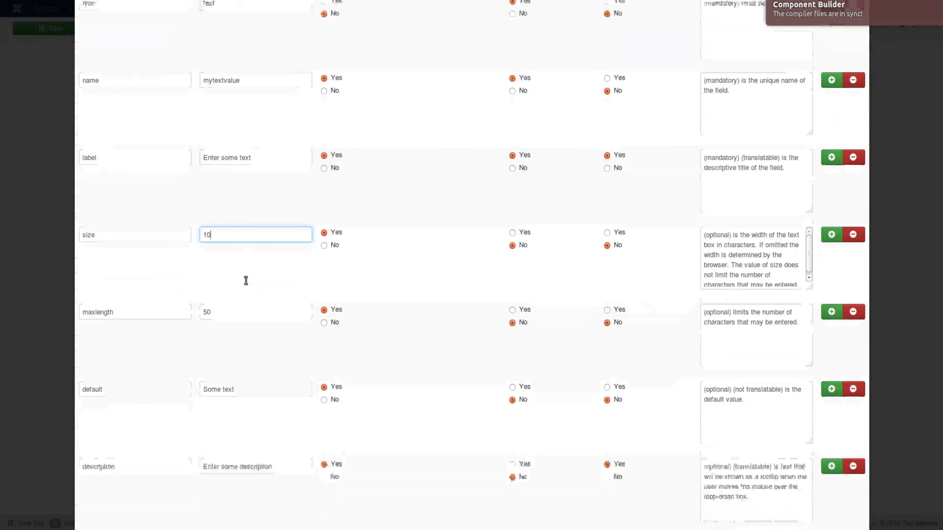
click(243, 274)
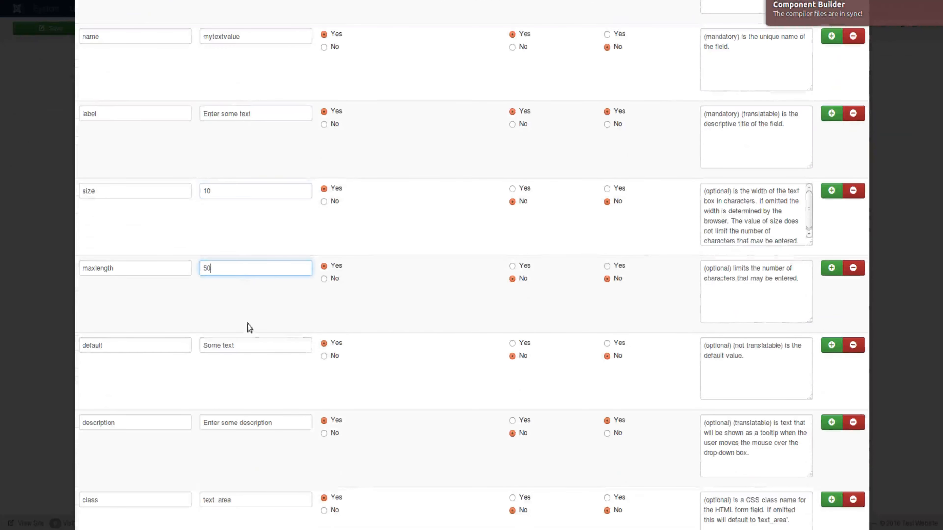
click(256, 351)
scroll(257, 352, down, 2)
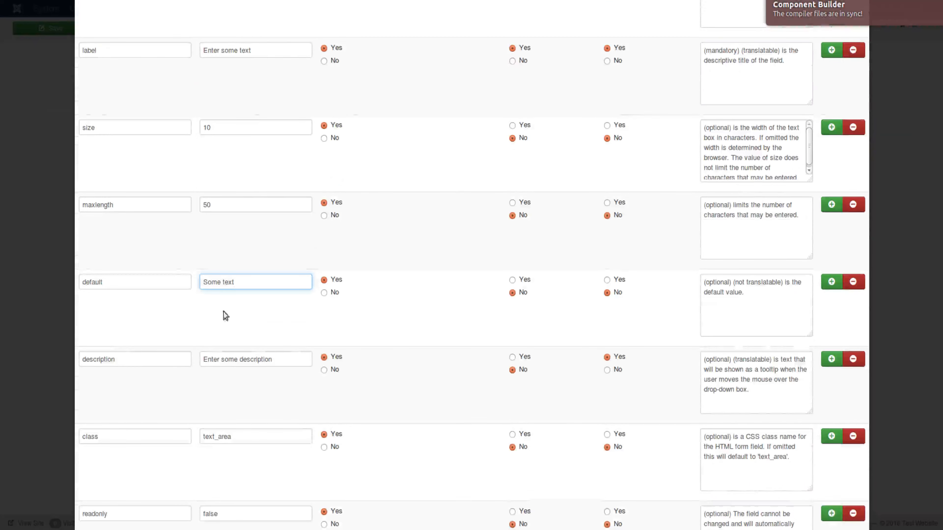
Examine the example values of the remaining Text properties, from description, class and readonly through to showon and onchange.
click(260, 361)
scroll(259, 356, down, 3)
click(254, 346)
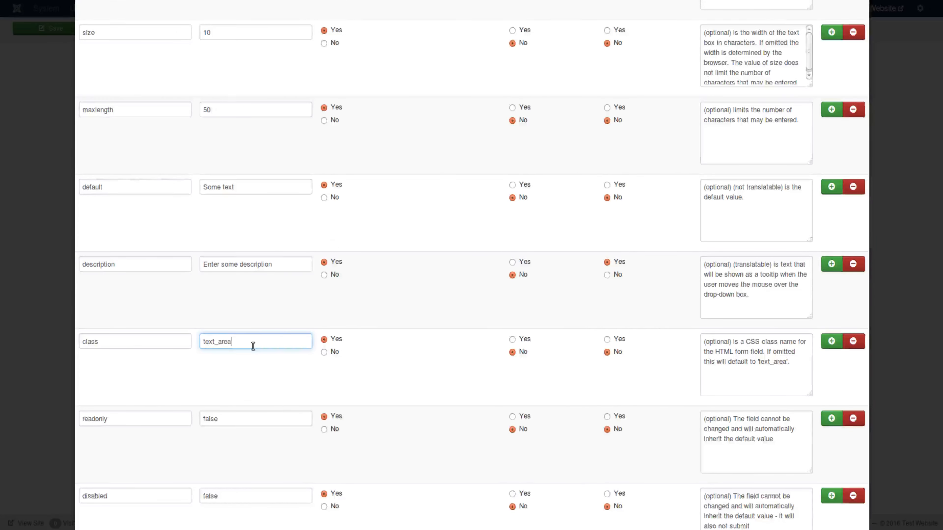
scroll(252, 356, down, 3)
click(250, 318)
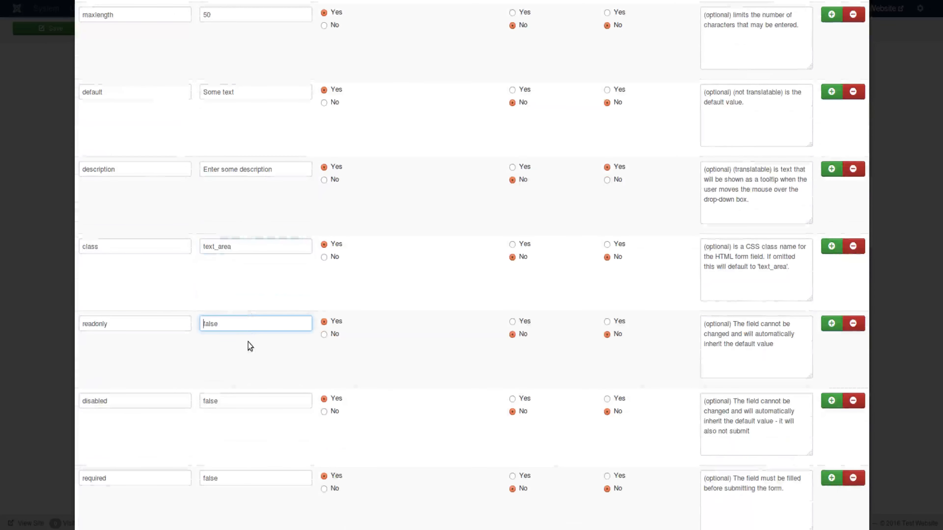
scroll(250, 346, down, 8)
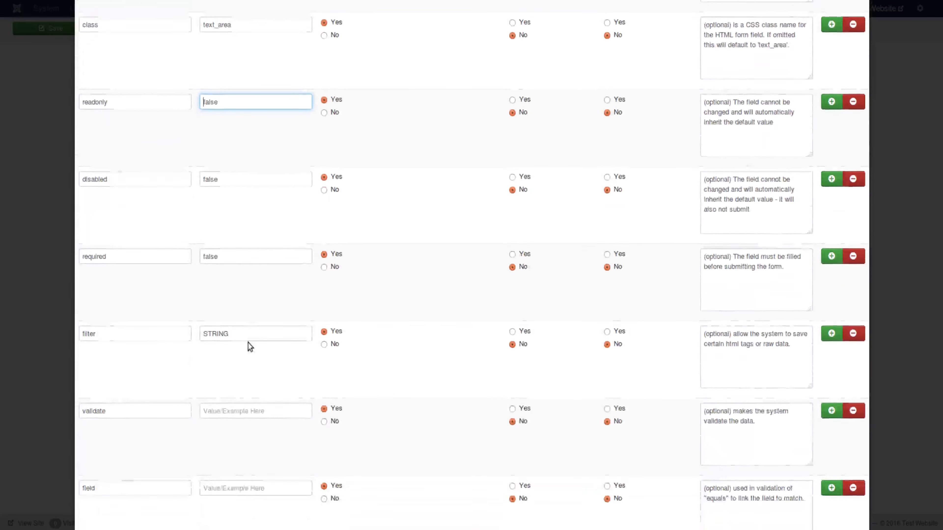
scroll(247, 347, down, 2)
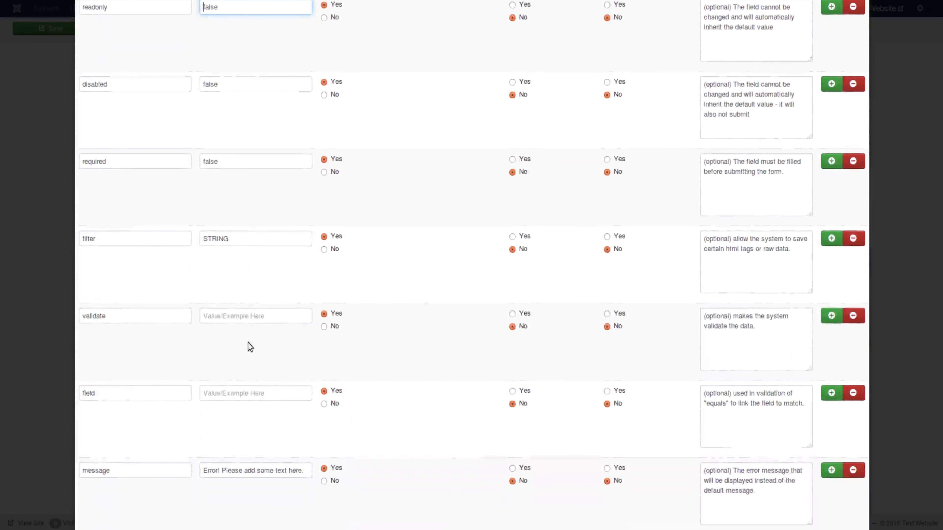
scroll(249, 347, down, 3)
scroll(249, 346, down, 5)
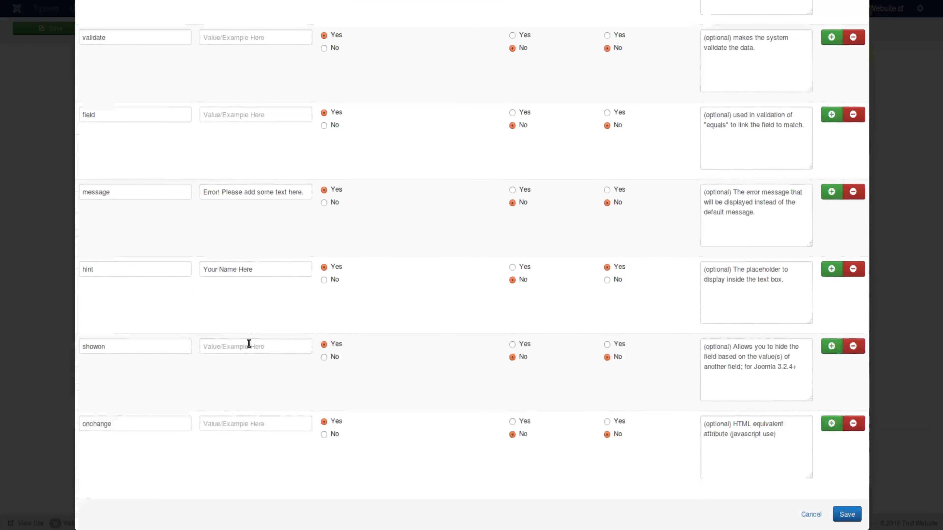
click(229, 341)
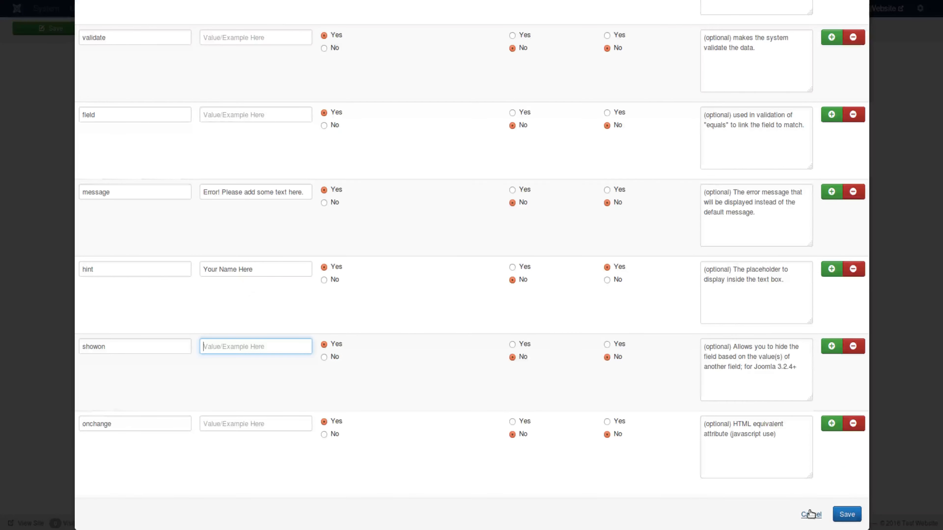
Review the full Text property list once more from type to onchange, and close it without saving.
scroll(711, 330, up, 8)
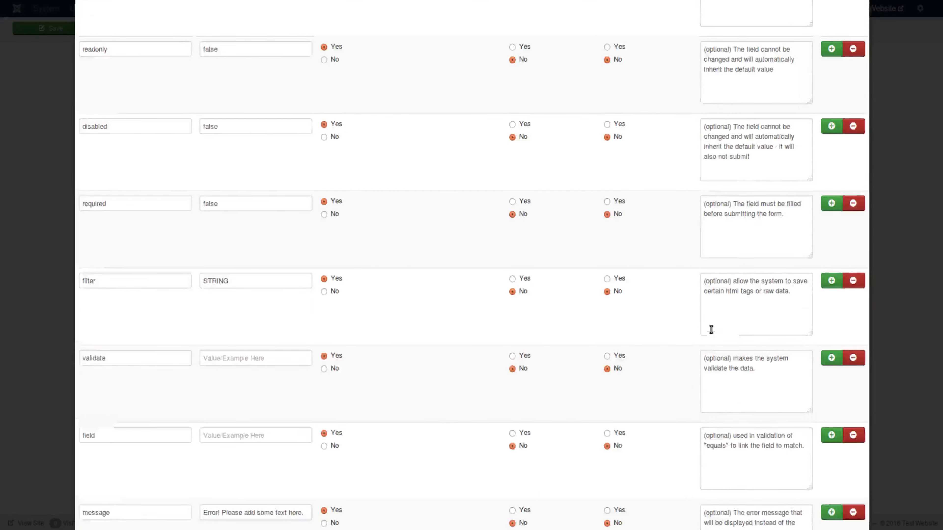
scroll(710, 330, up, 15)
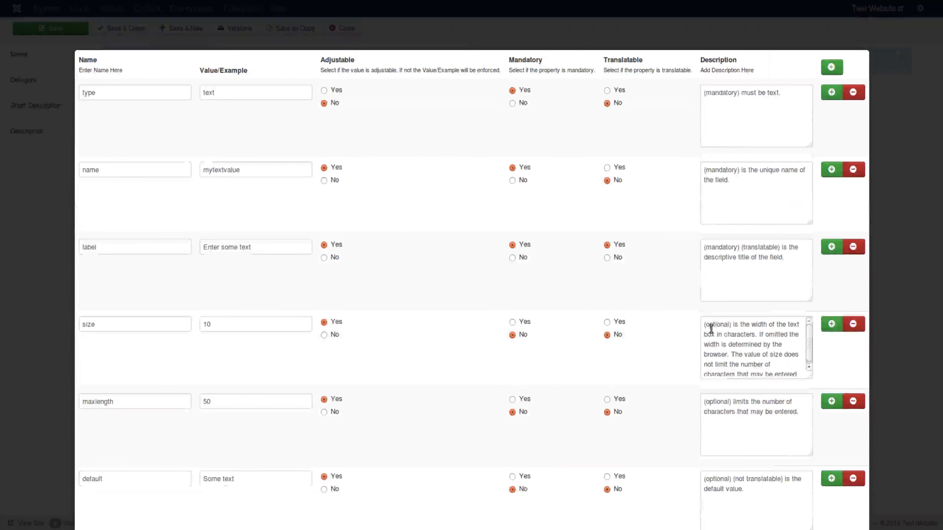
scroll(710, 329, down, 20)
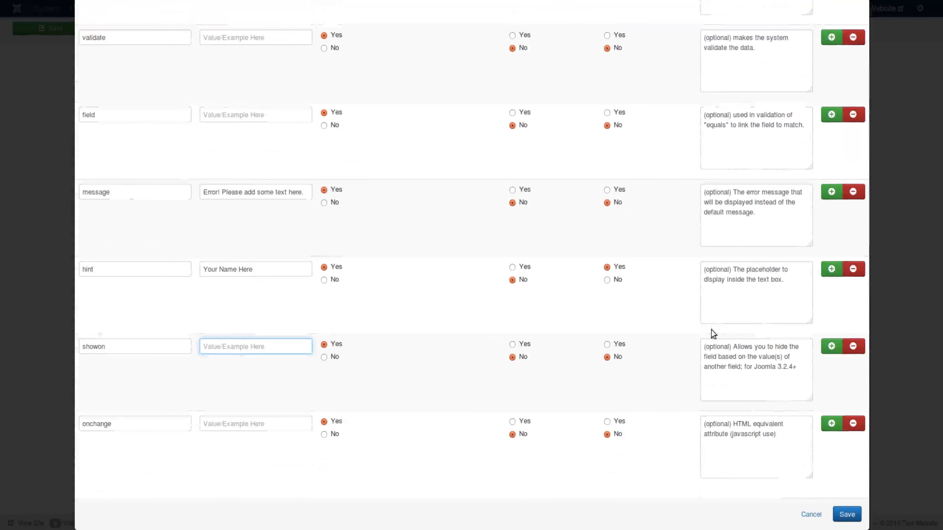
click(807, 514)
scroll(280, 334, up, 2)
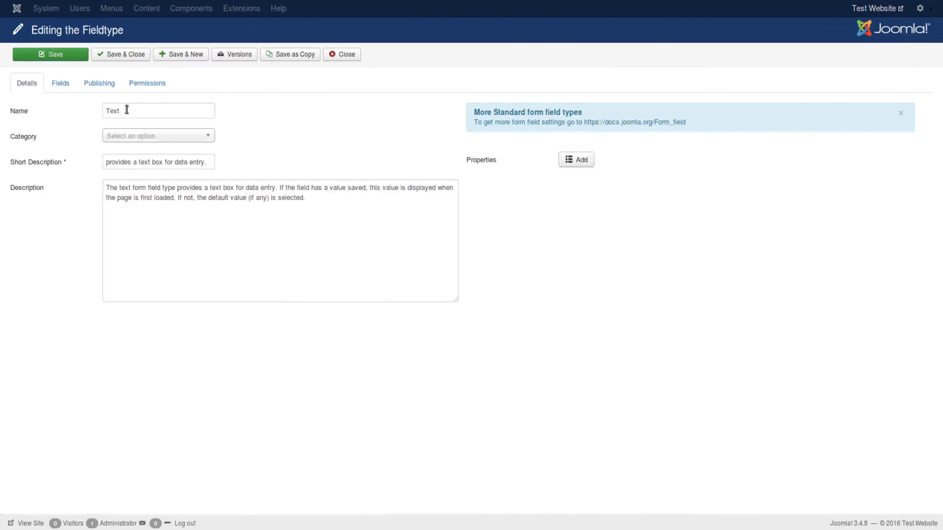
Close the Text fieldtype without saving and open the list of Fields.
click(343, 55)
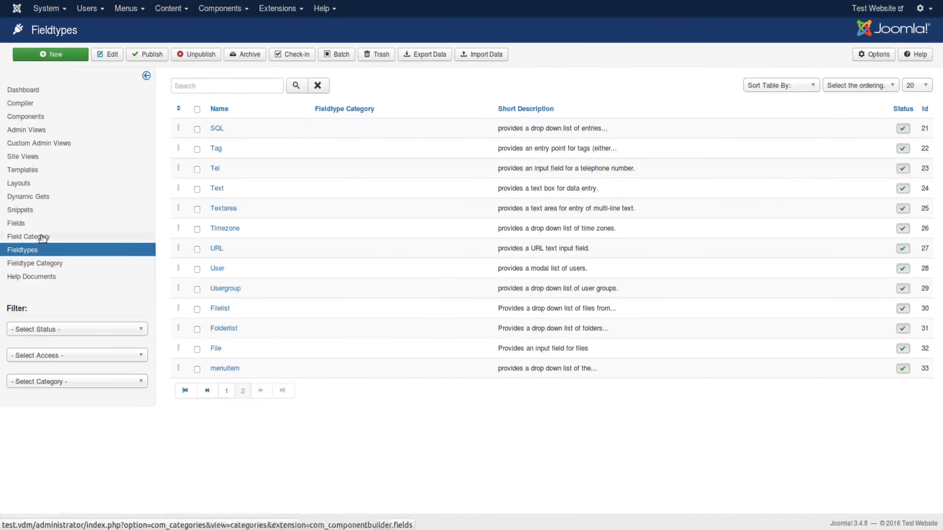
click(38, 225)
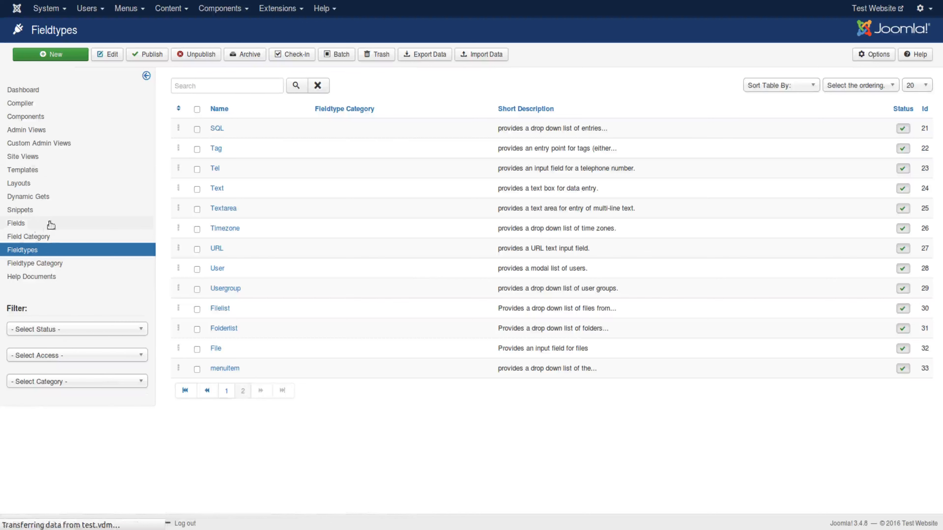